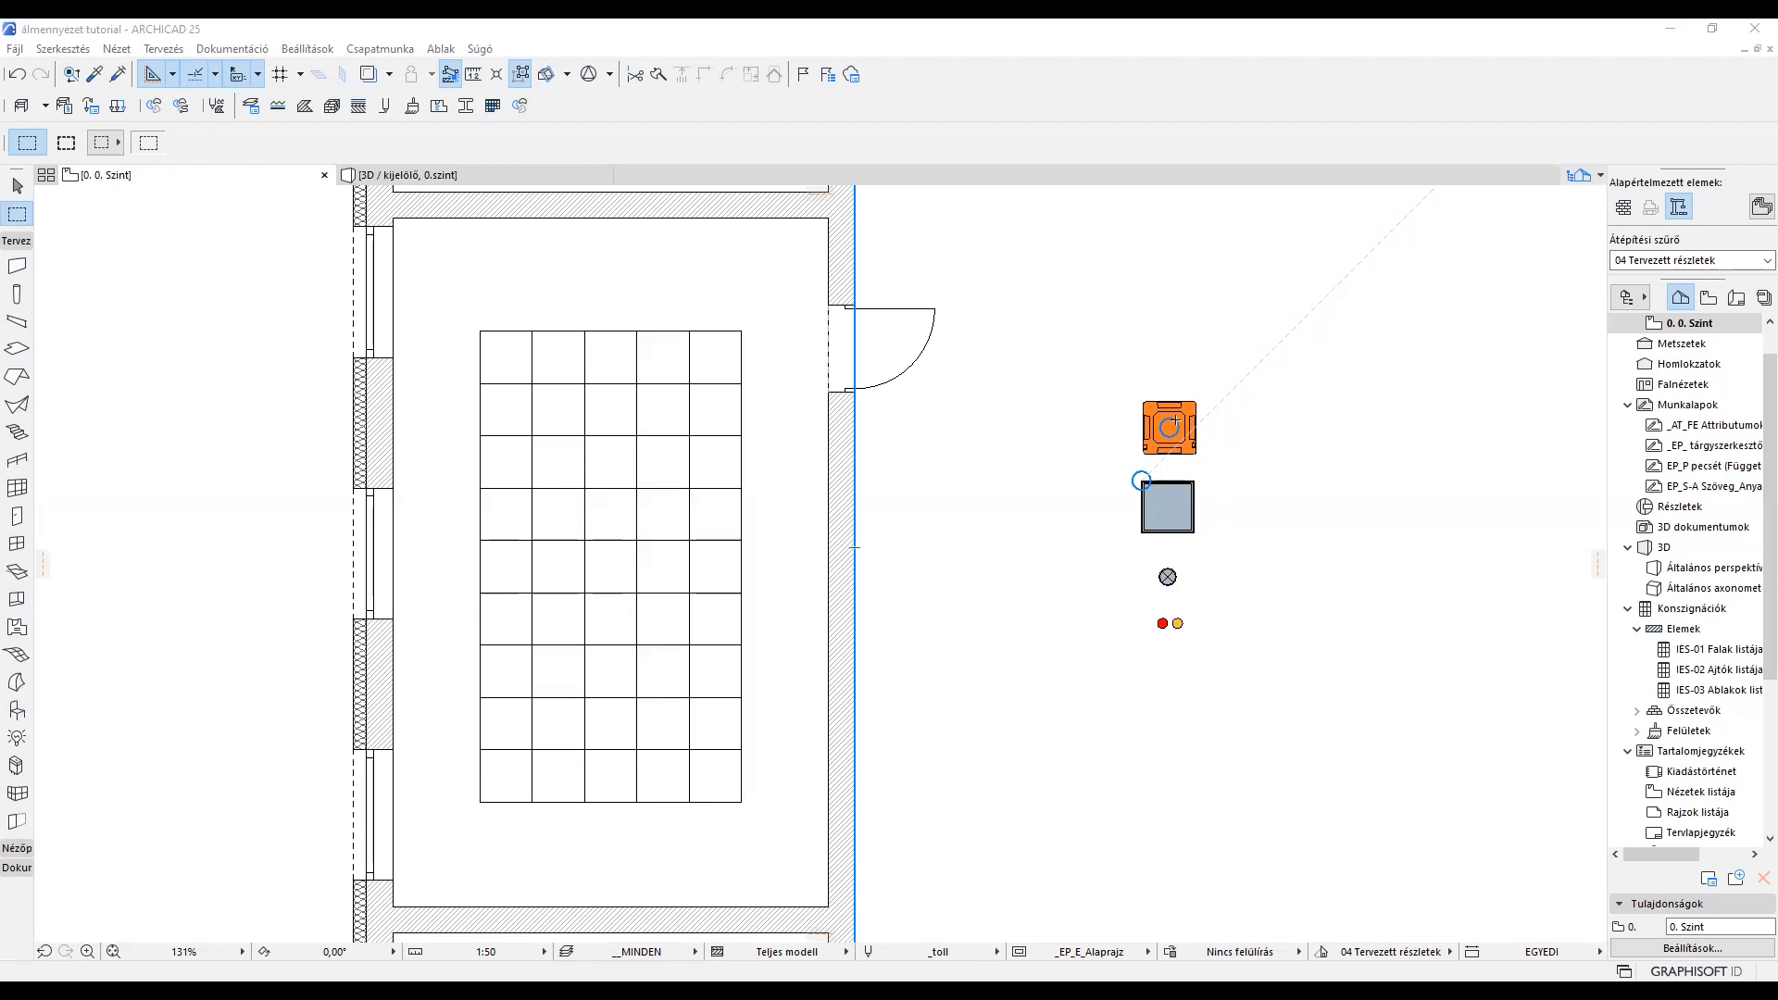
Step: Enclose the fixtures outside the room in a marquee, view them in 3D, and return to the floor plan without the marquee
click(1189, 409)
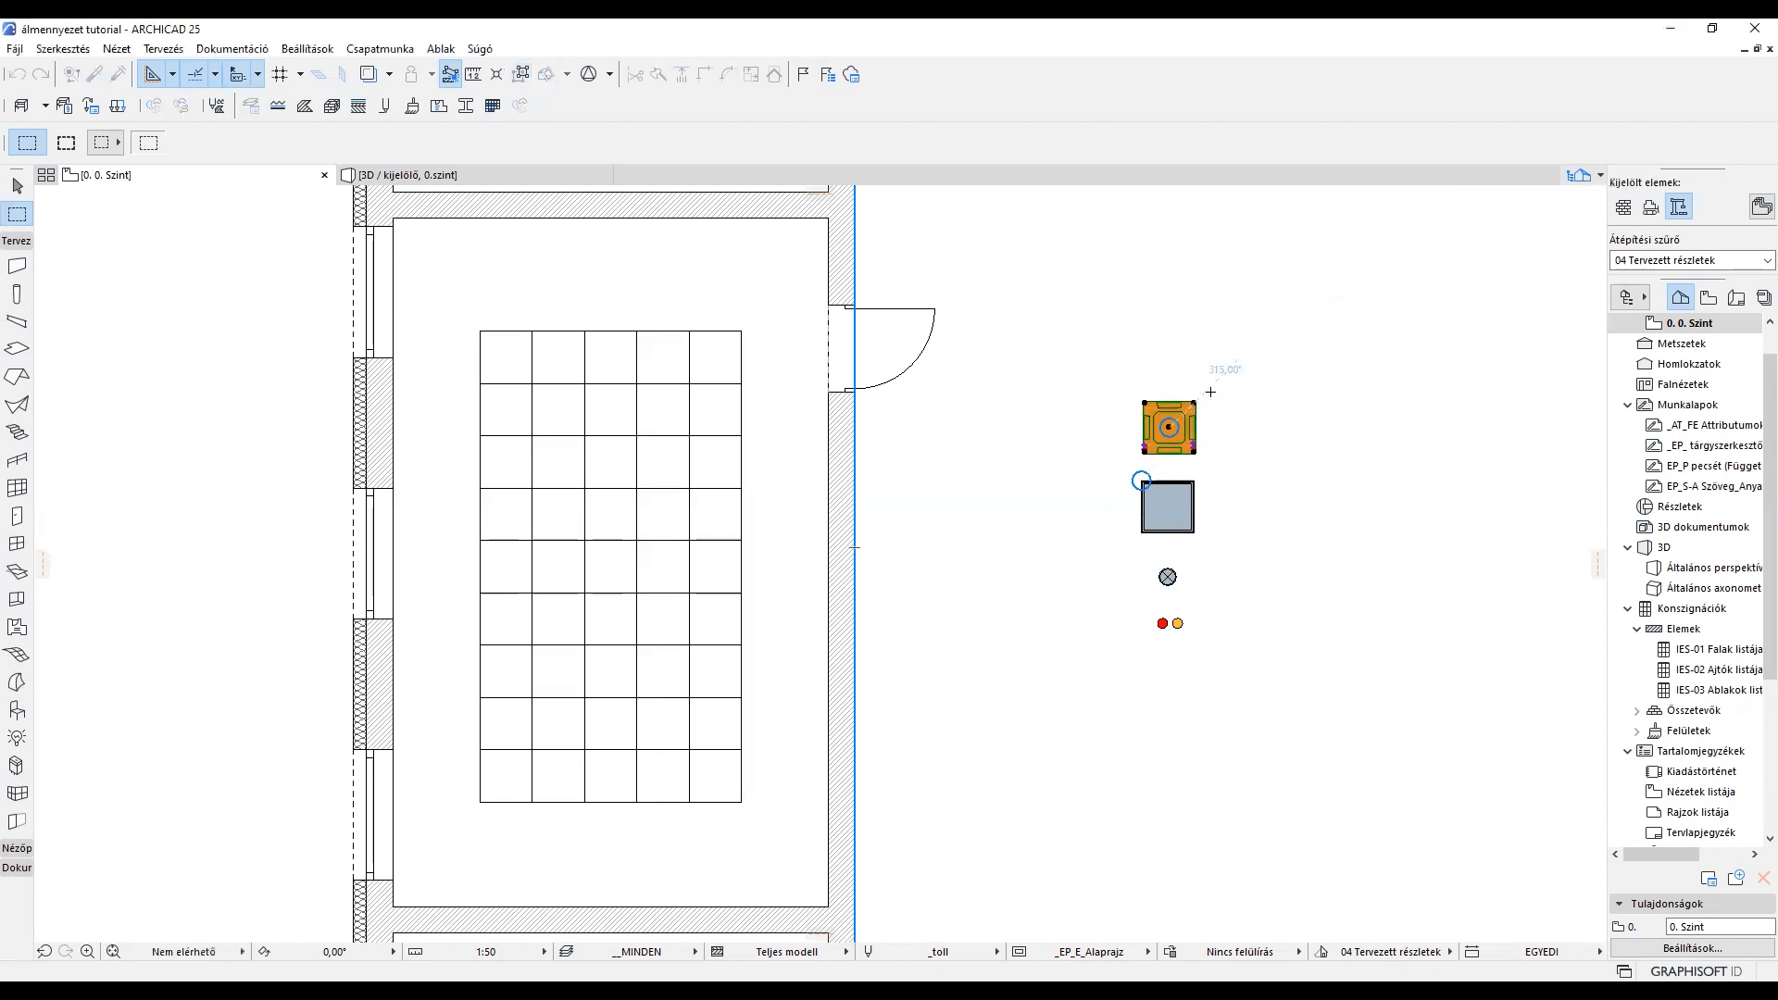
key(Escape)
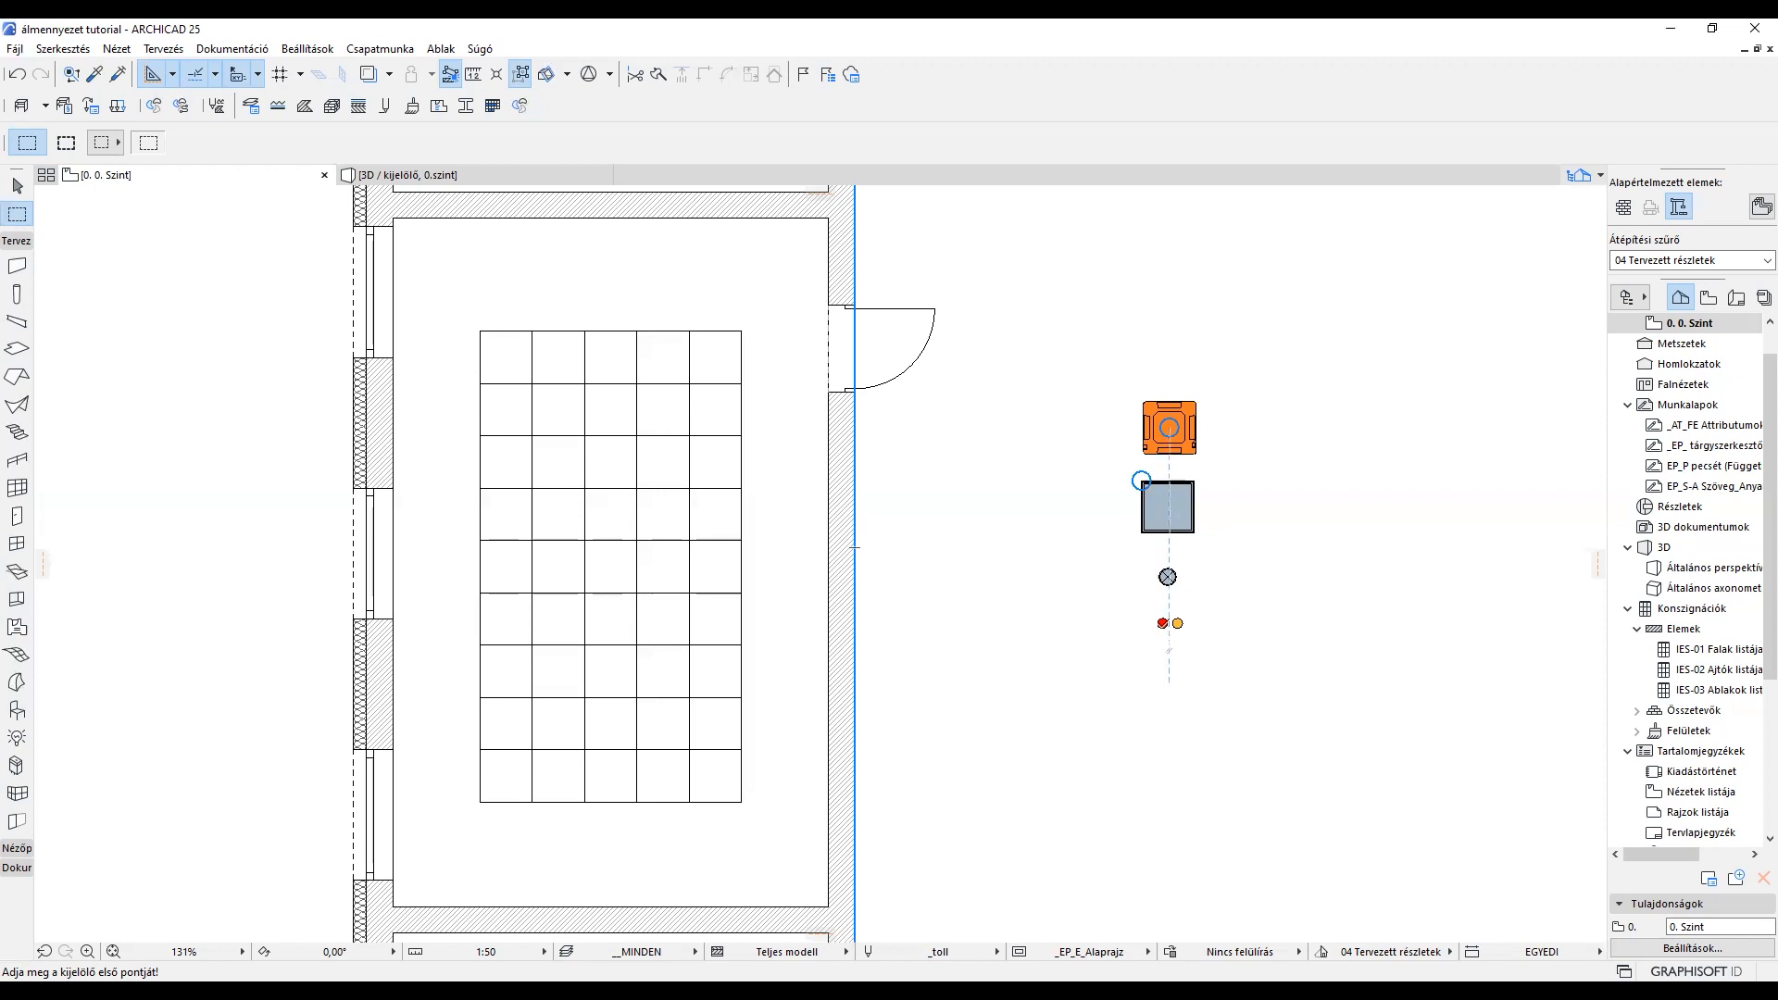
scroll(1162, 625, up, 3)
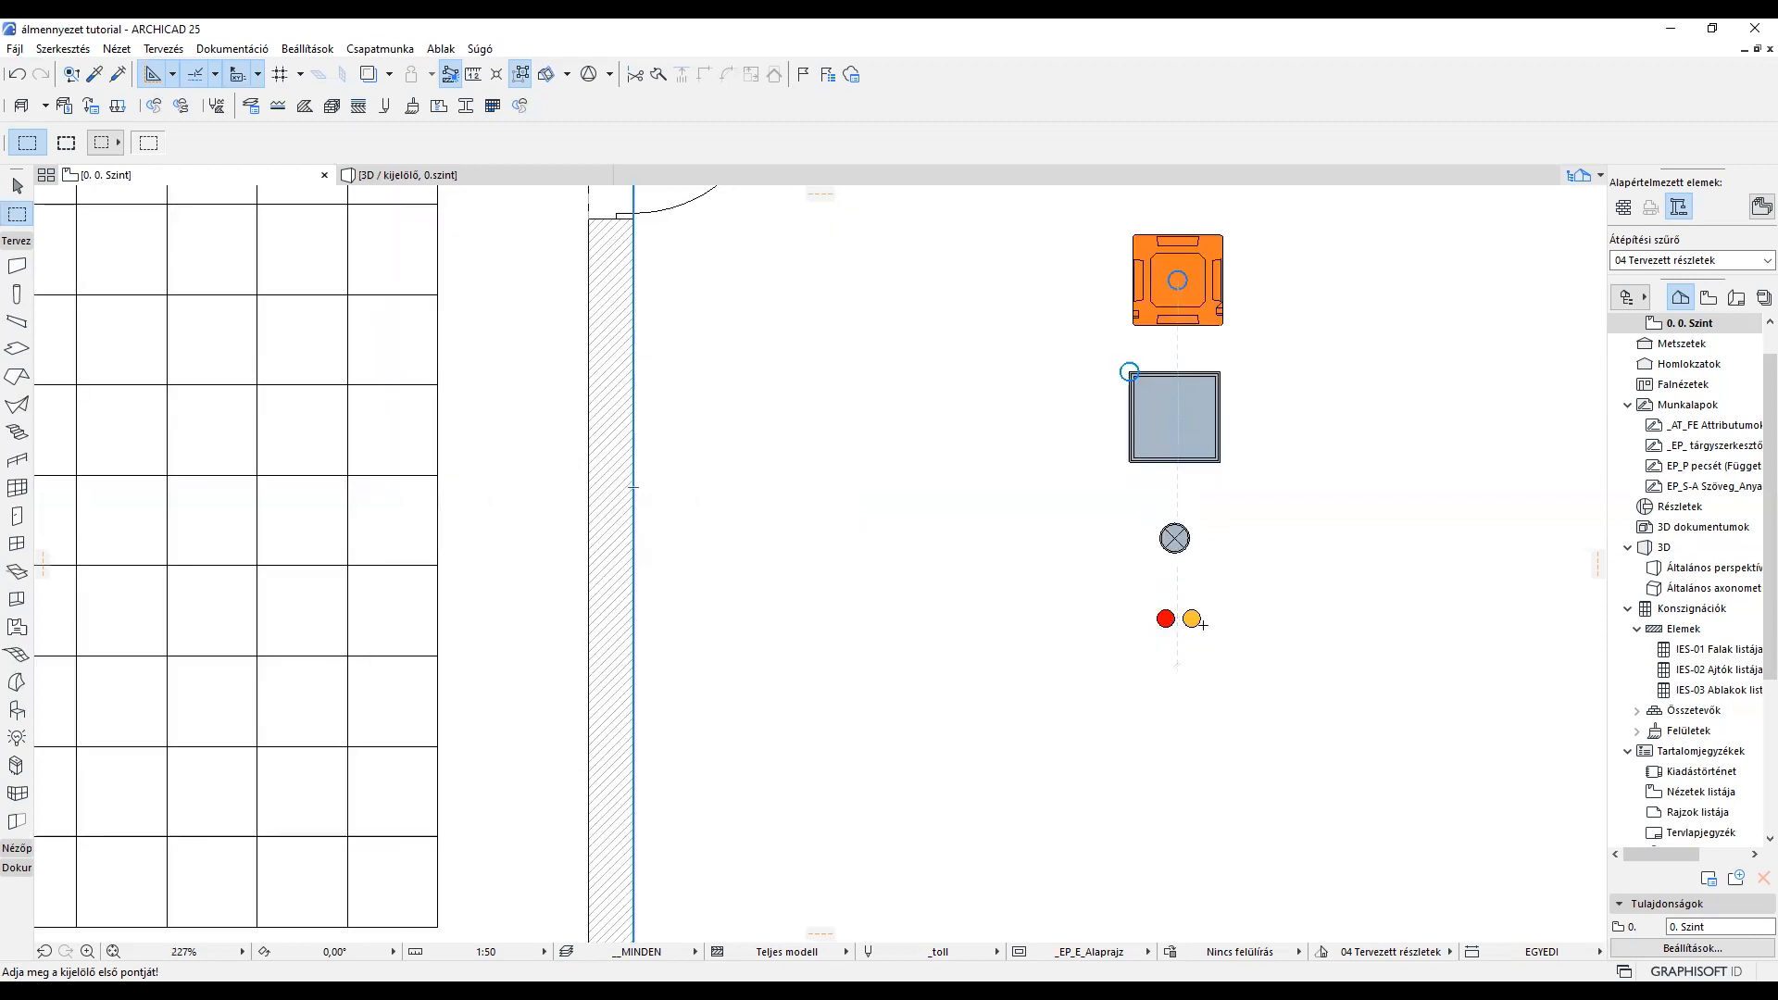
scroll(451, 609, down, 2)
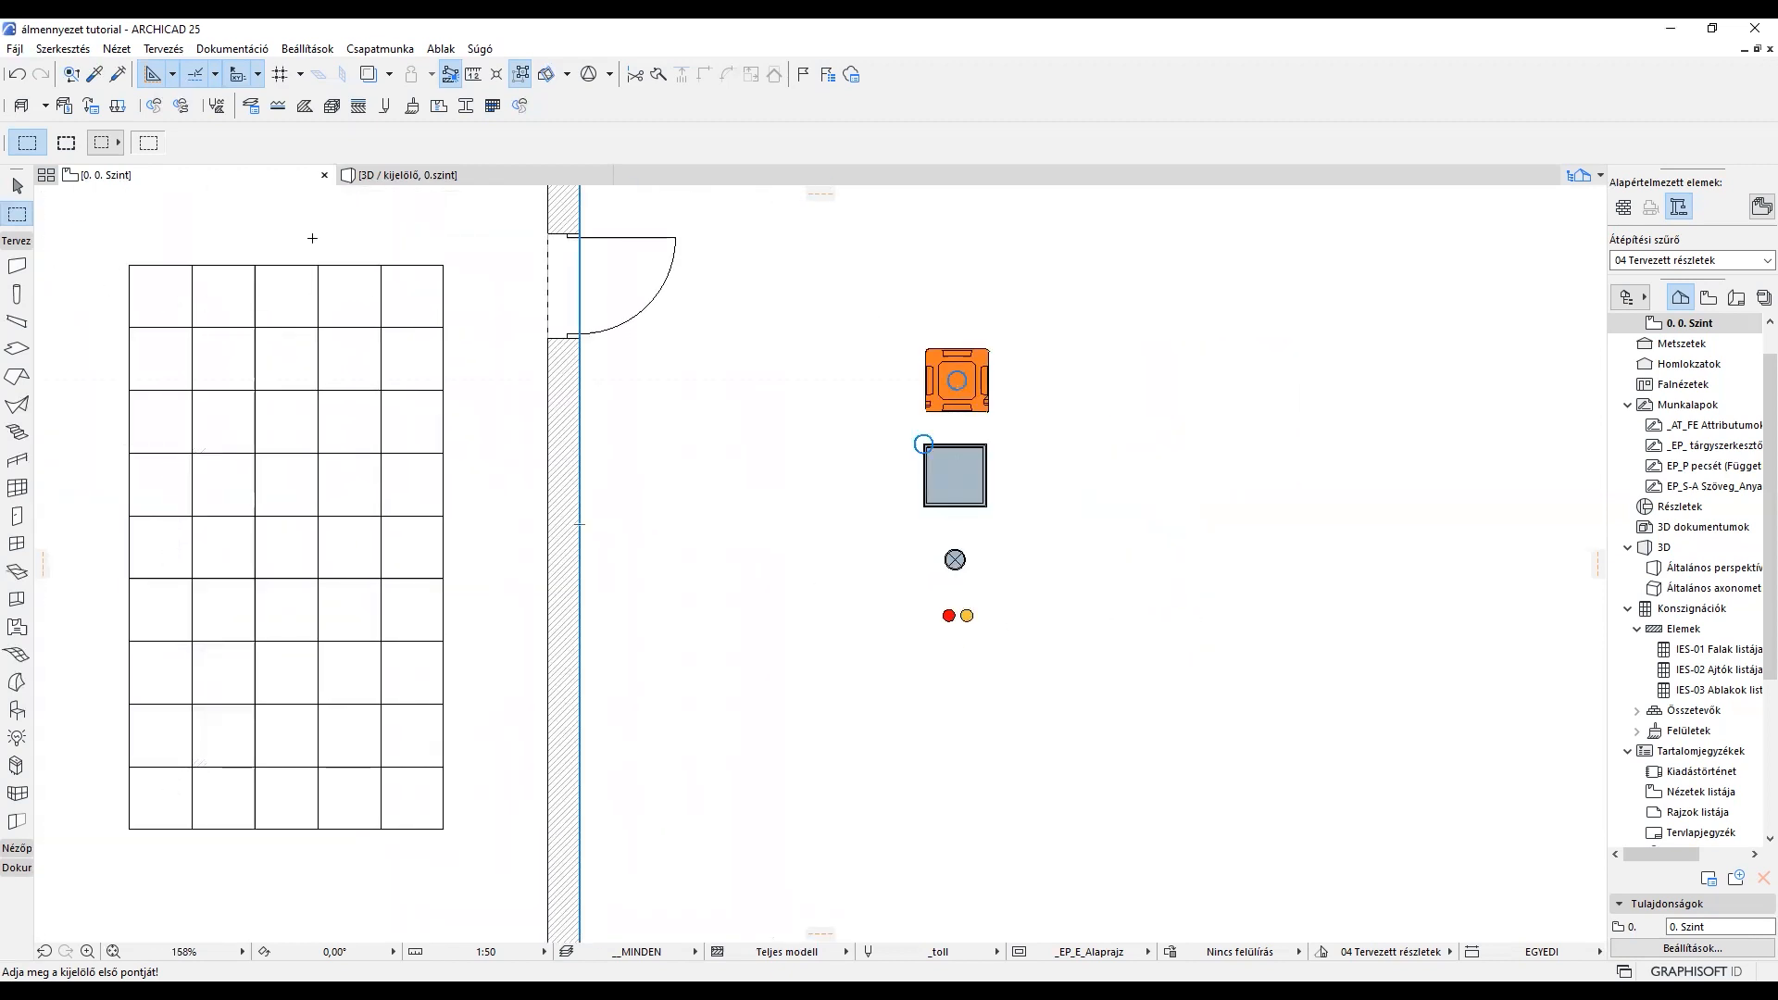
click(859, 294)
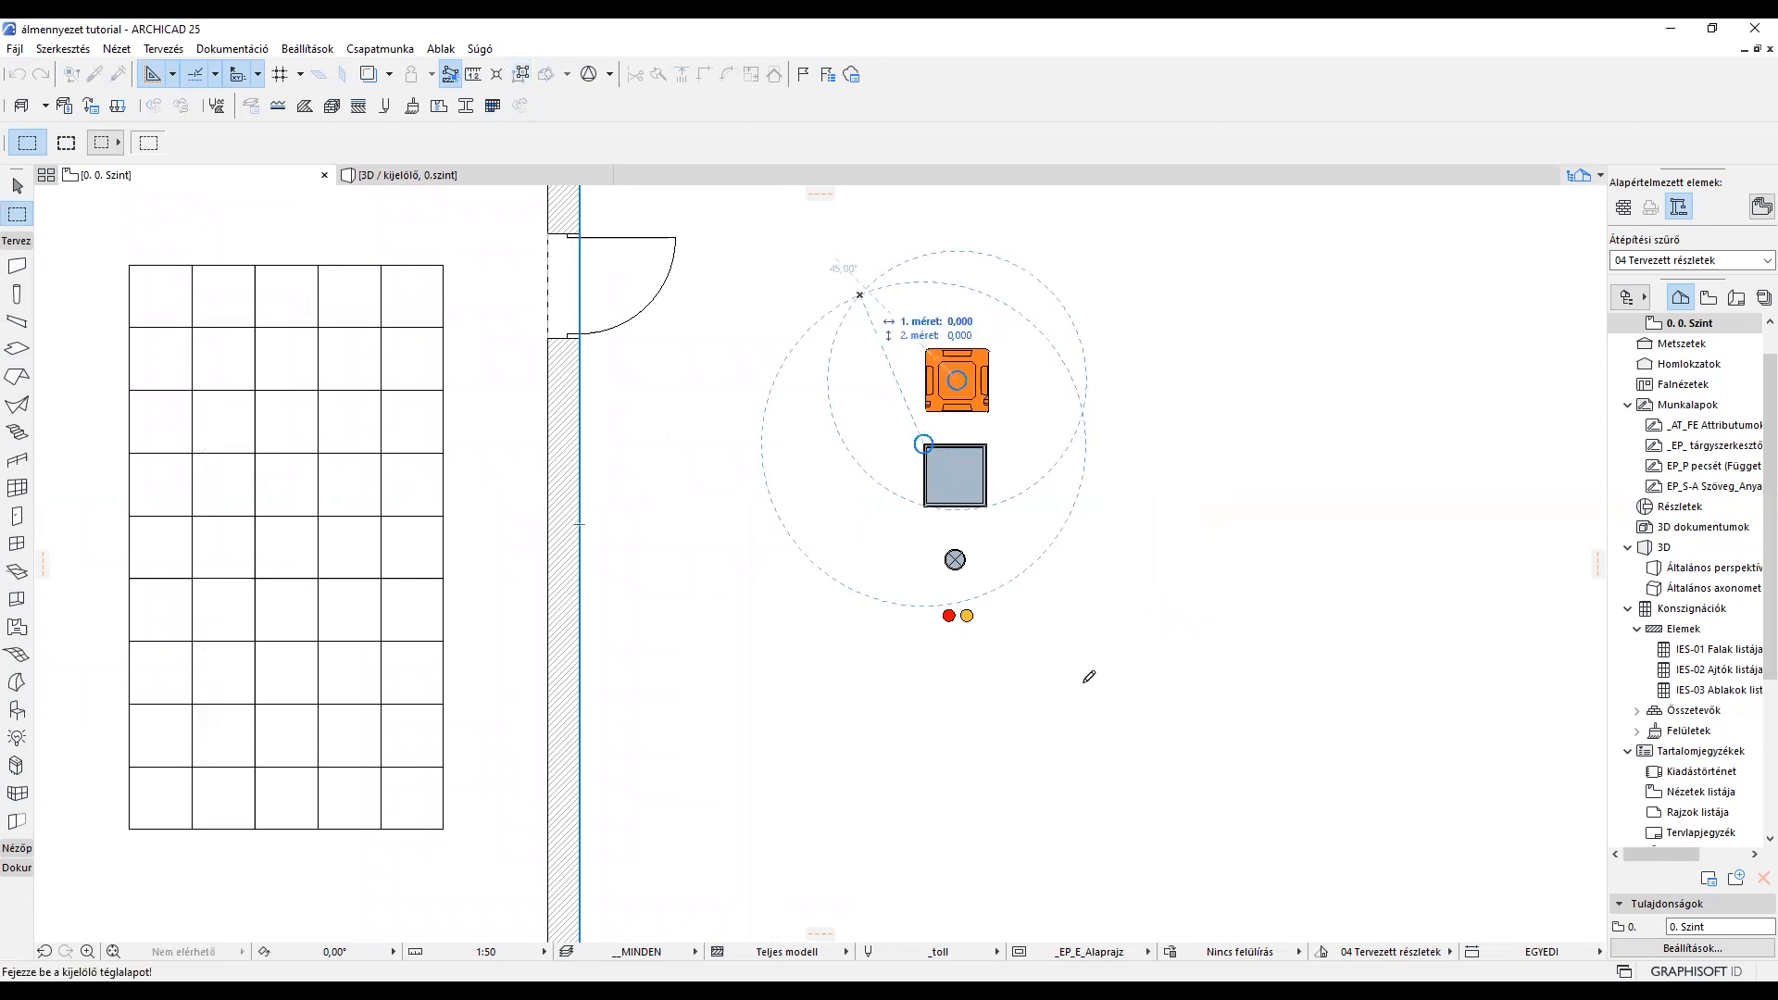
key(F3)
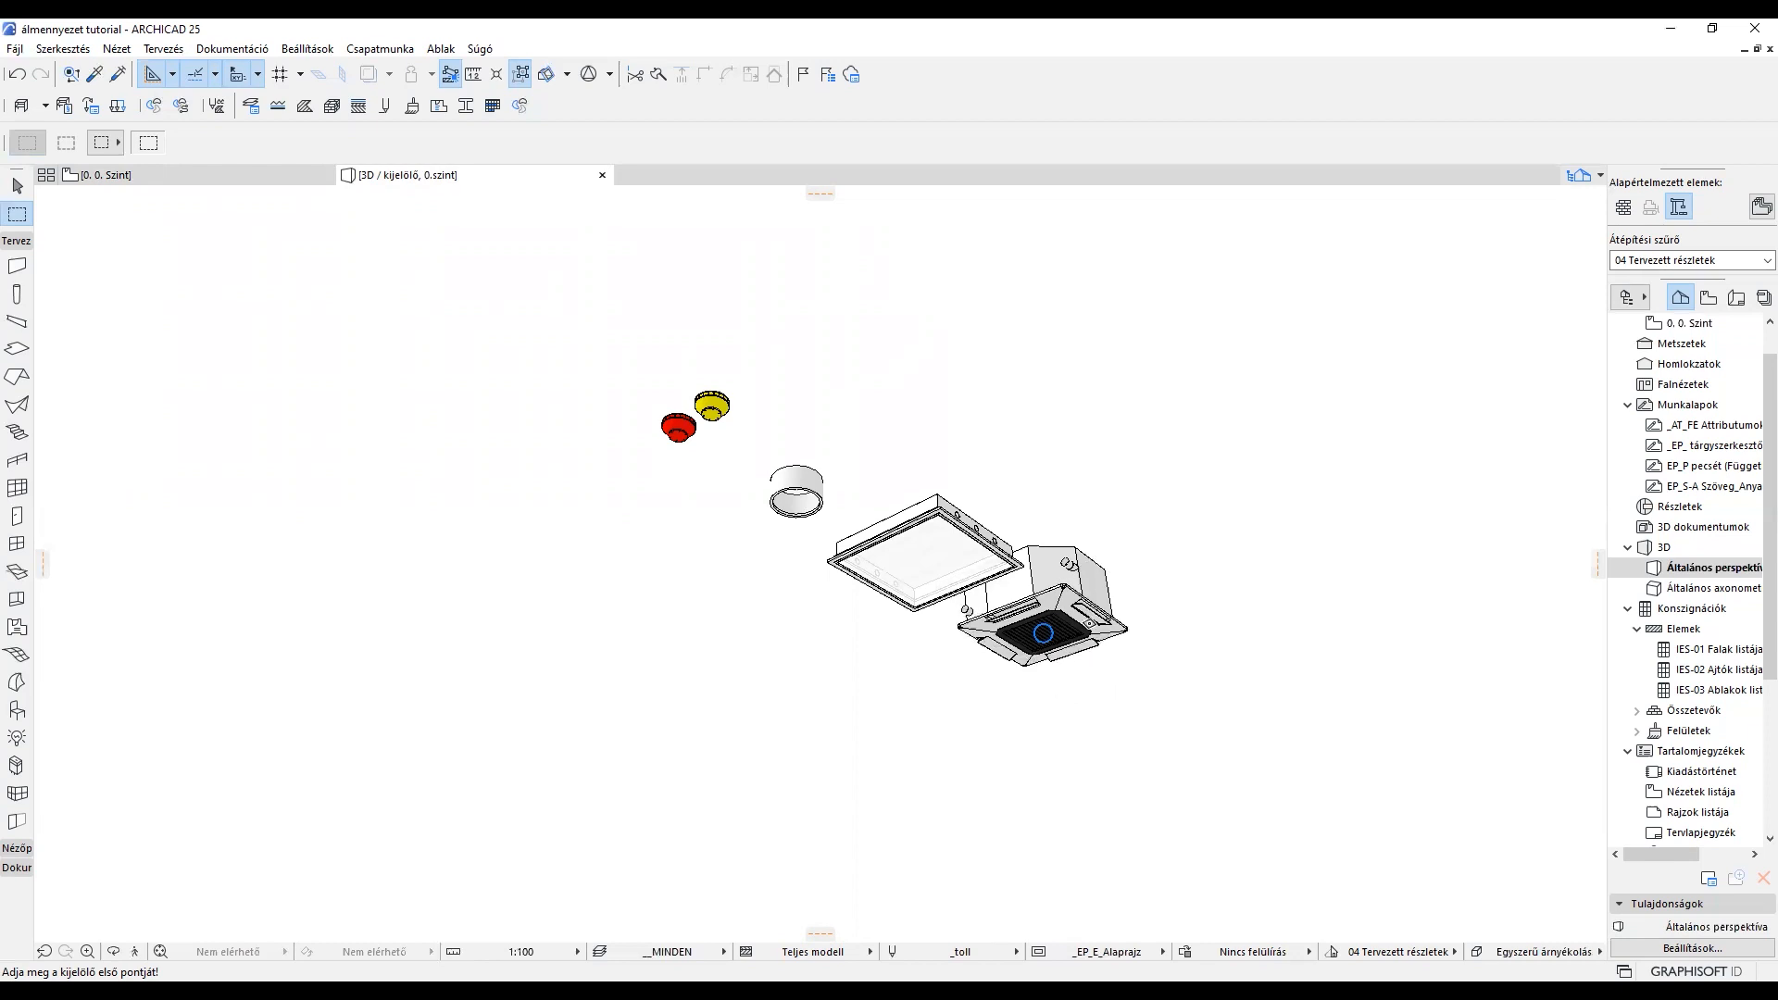
key(F2)
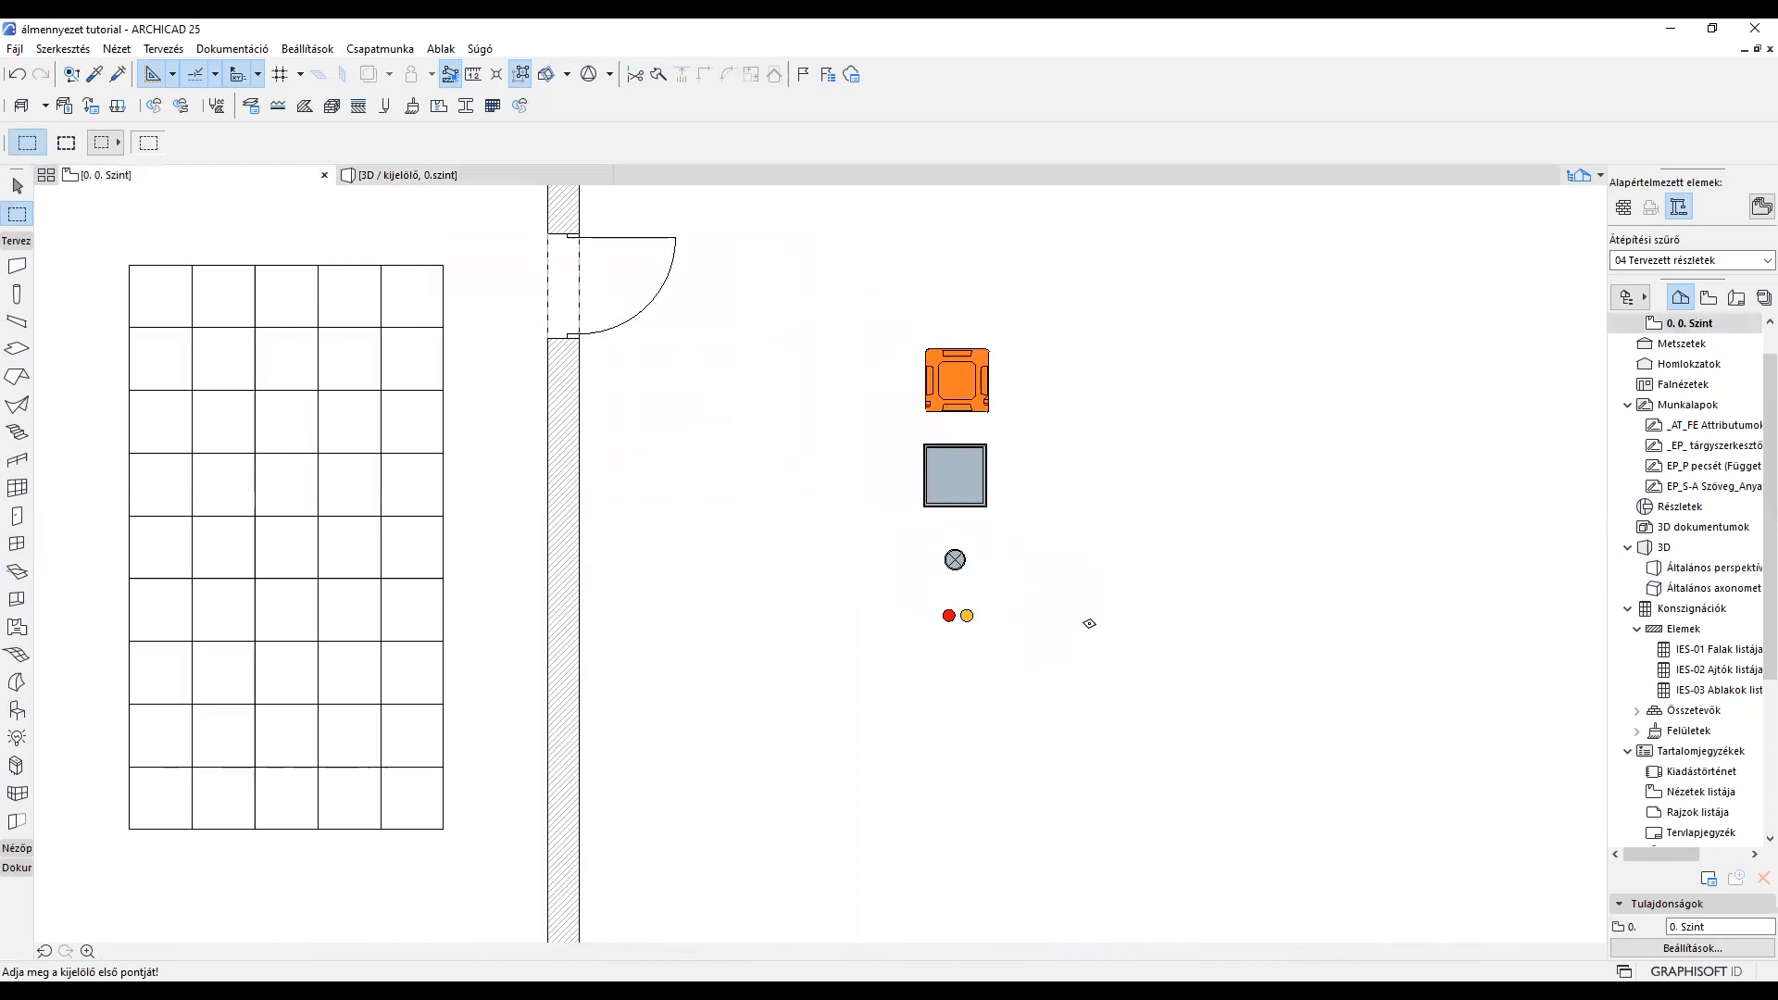
key(Escape)
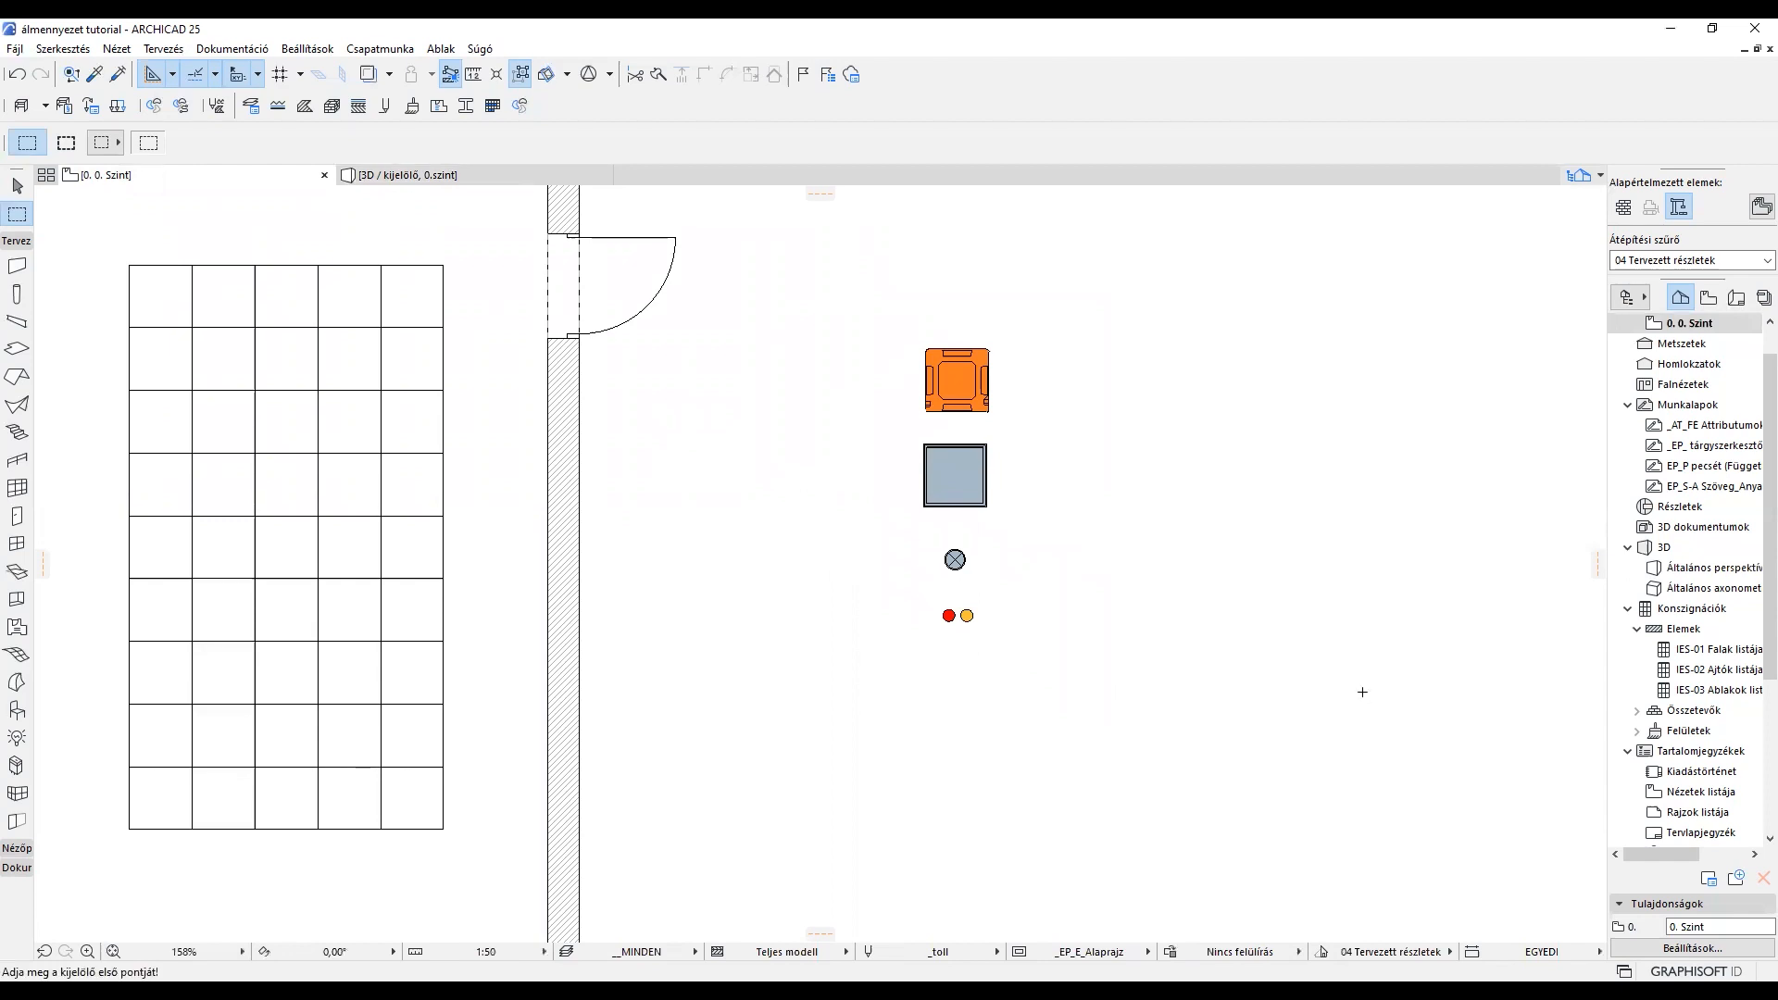
scroll(1350, 687, down, 1)
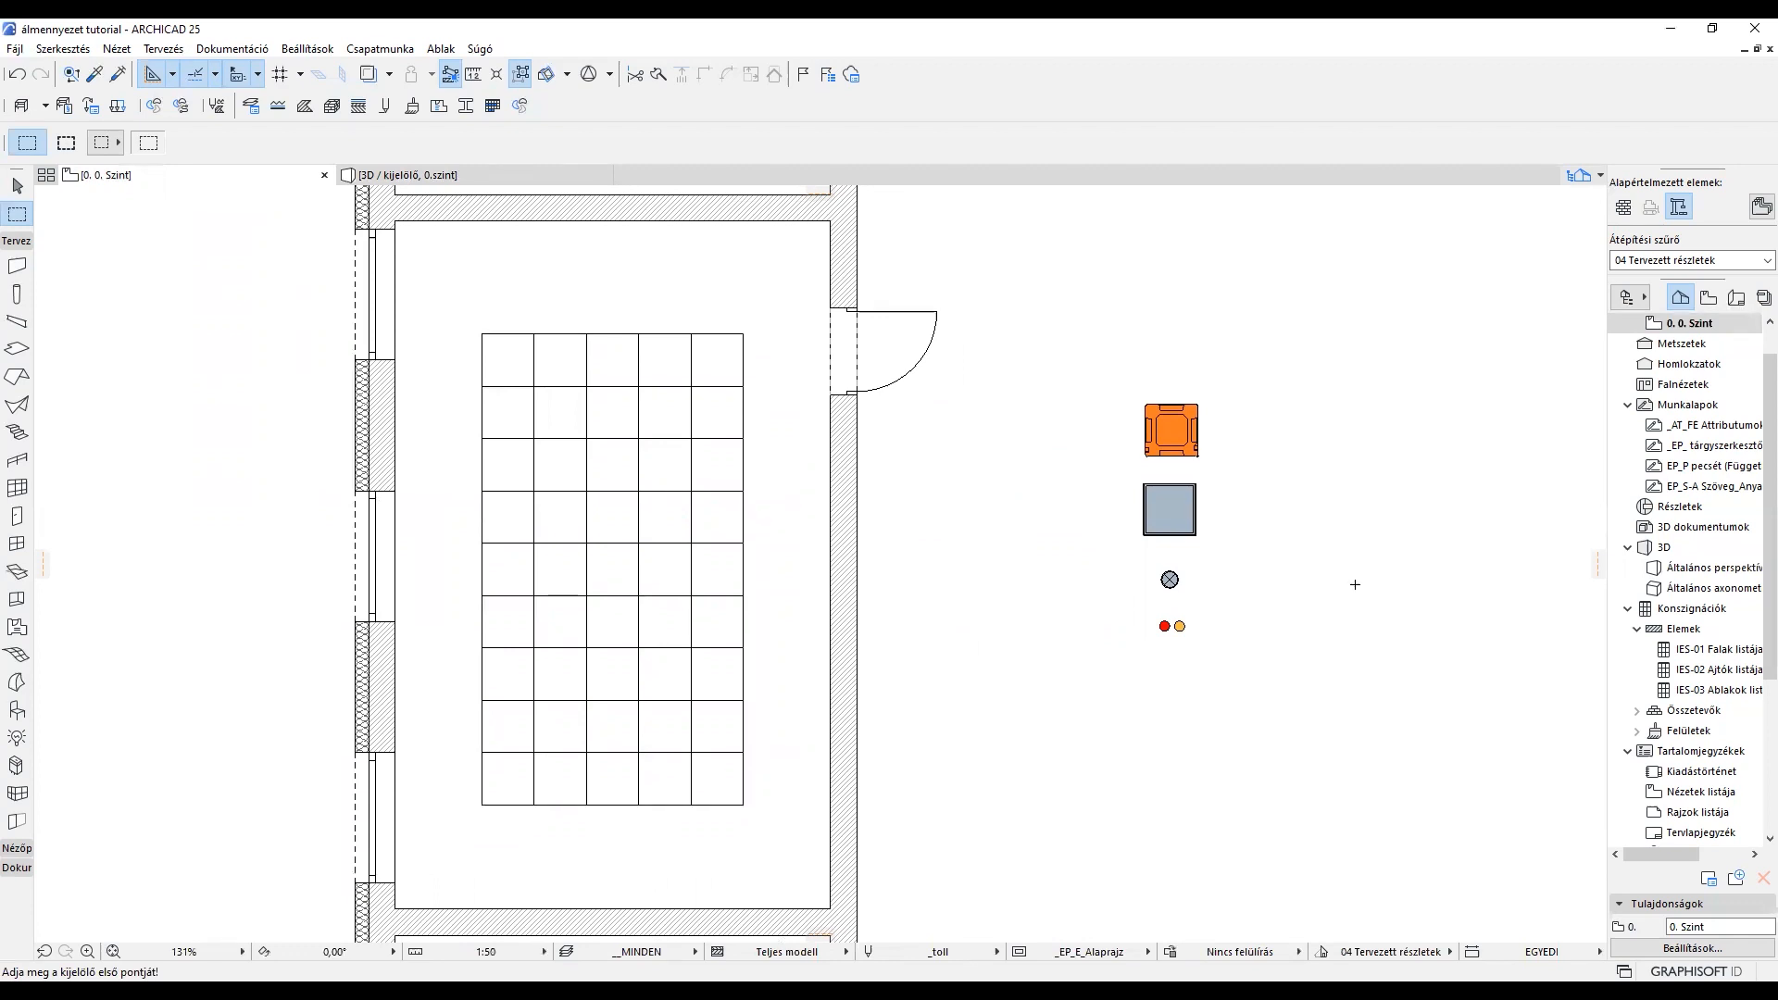
Step: Review the Lamp tool's default settings for "fénycsöves lámpa 25" without changing them
click(18, 739)
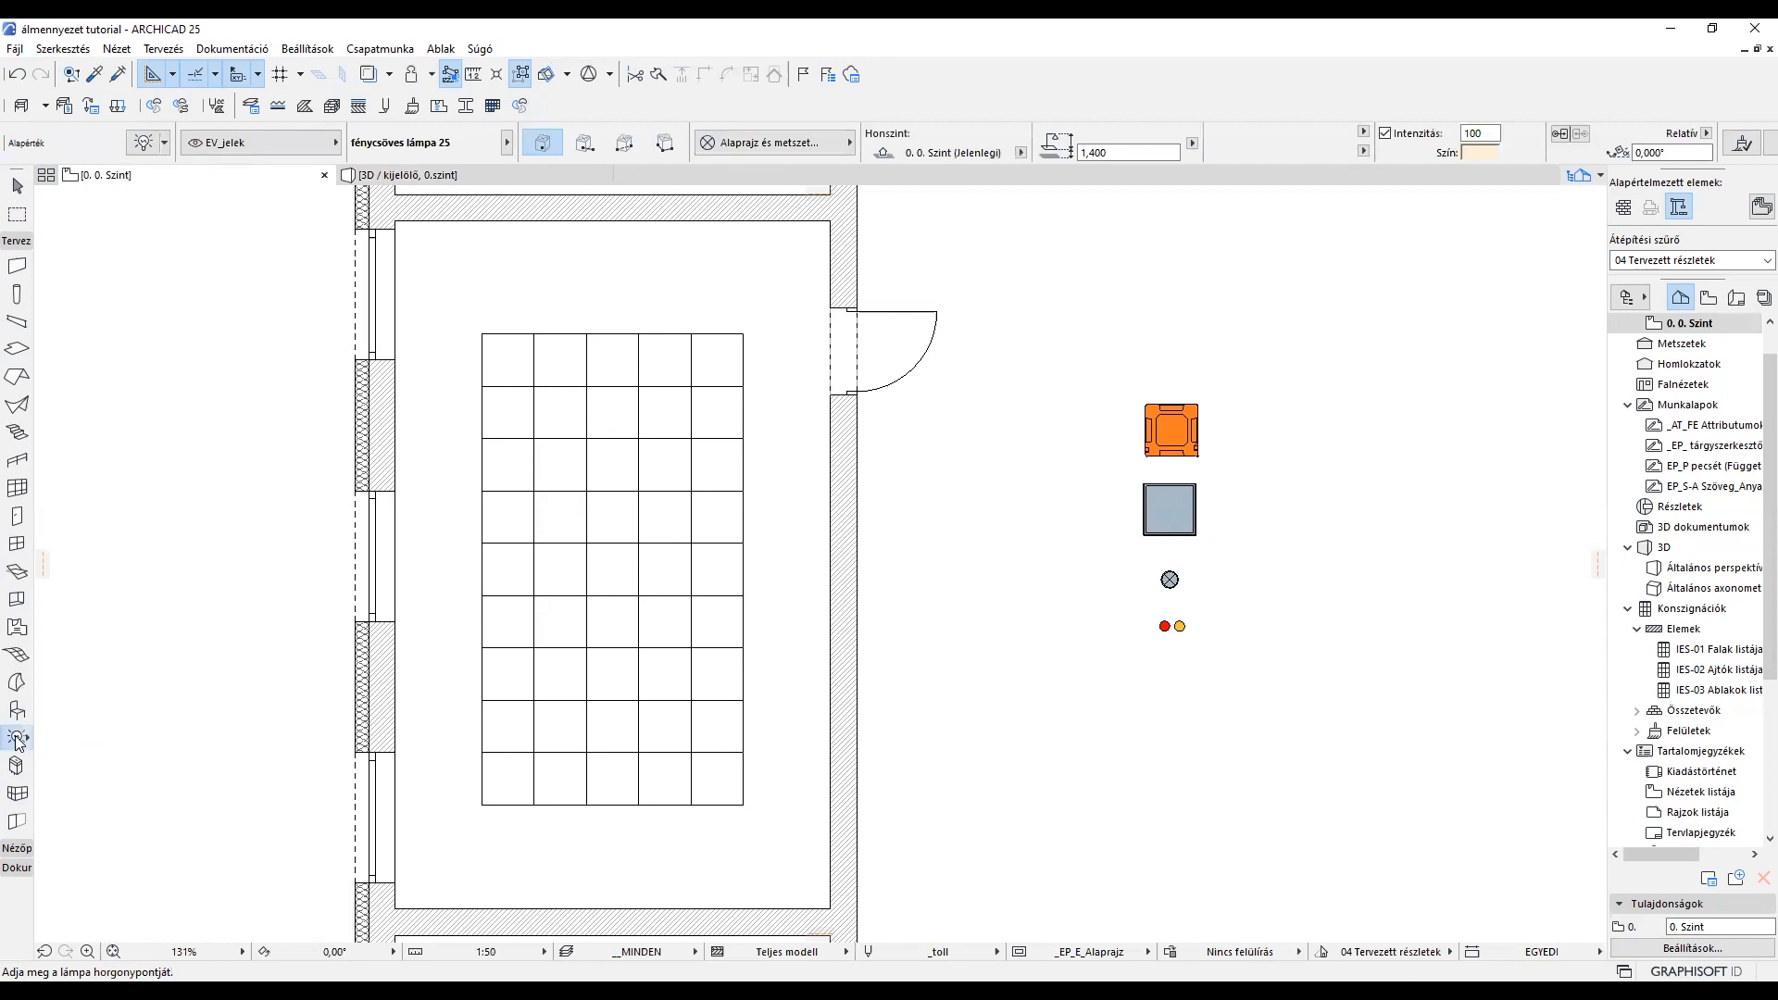
click(142, 145)
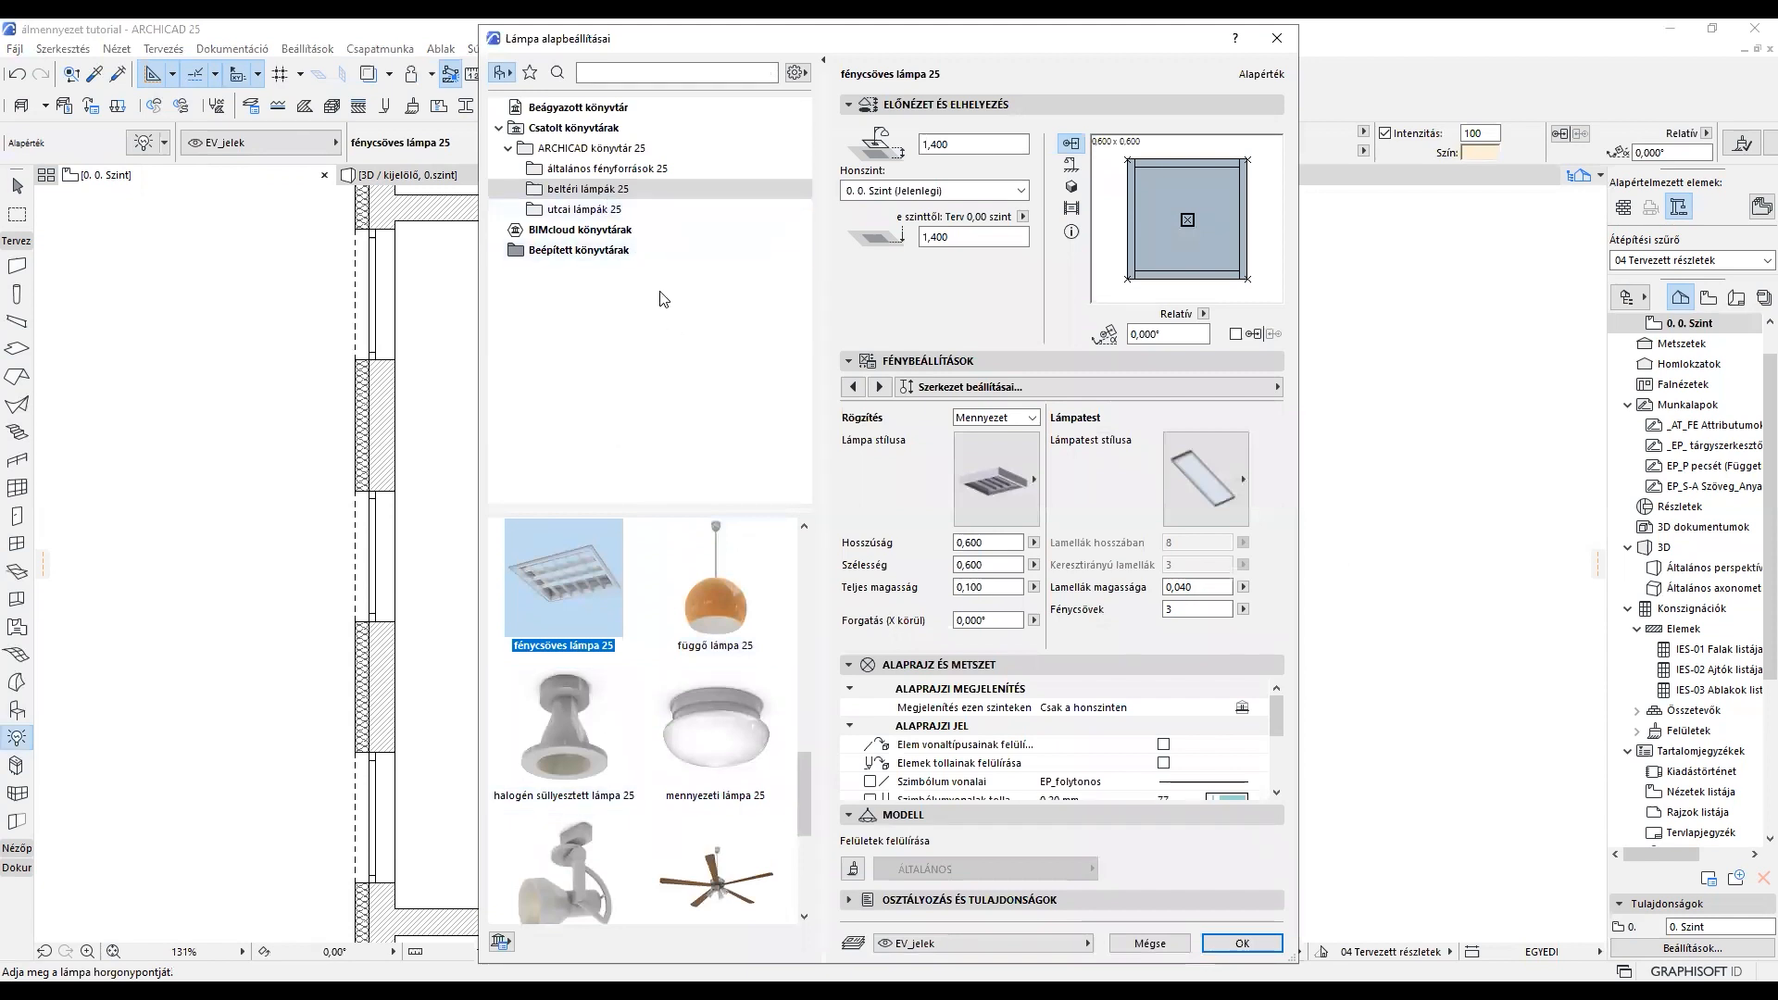
click(1151, 944)
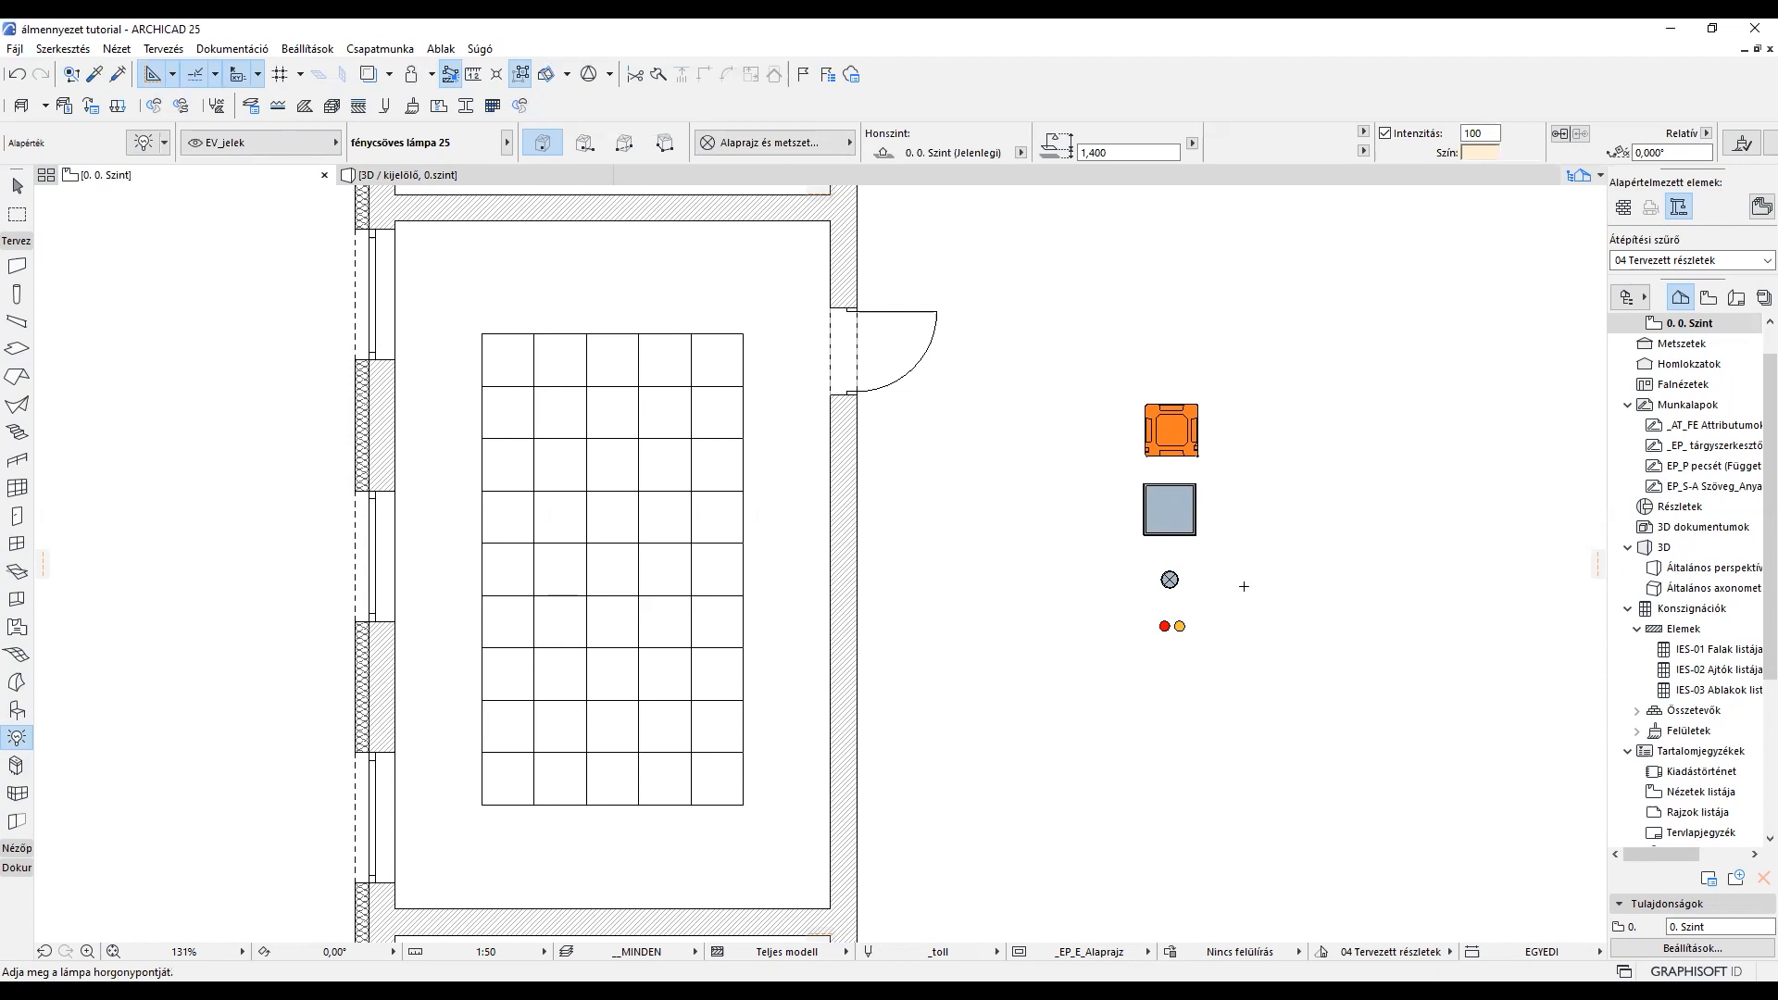
Step: Move the ceiling air conditioner from outside the room into the centre cell of the ceiling grid
shift+click(1171, 427)
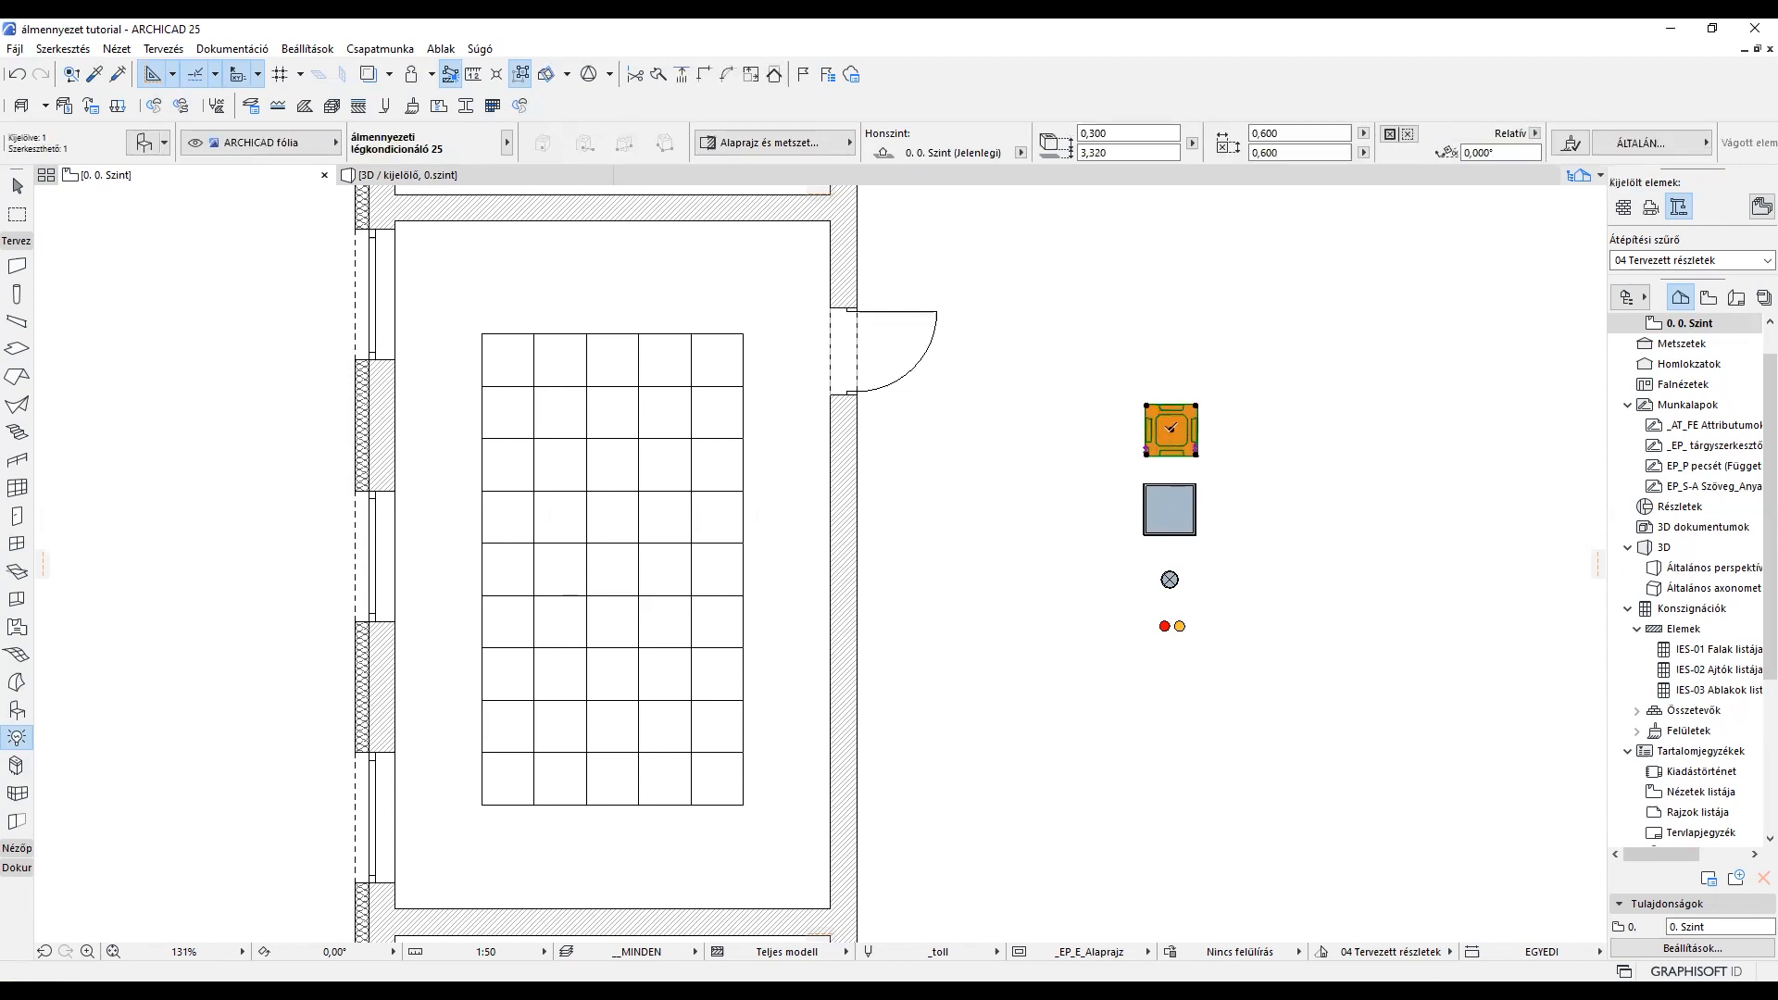
key(ctrl+d)
click(1197, 452)
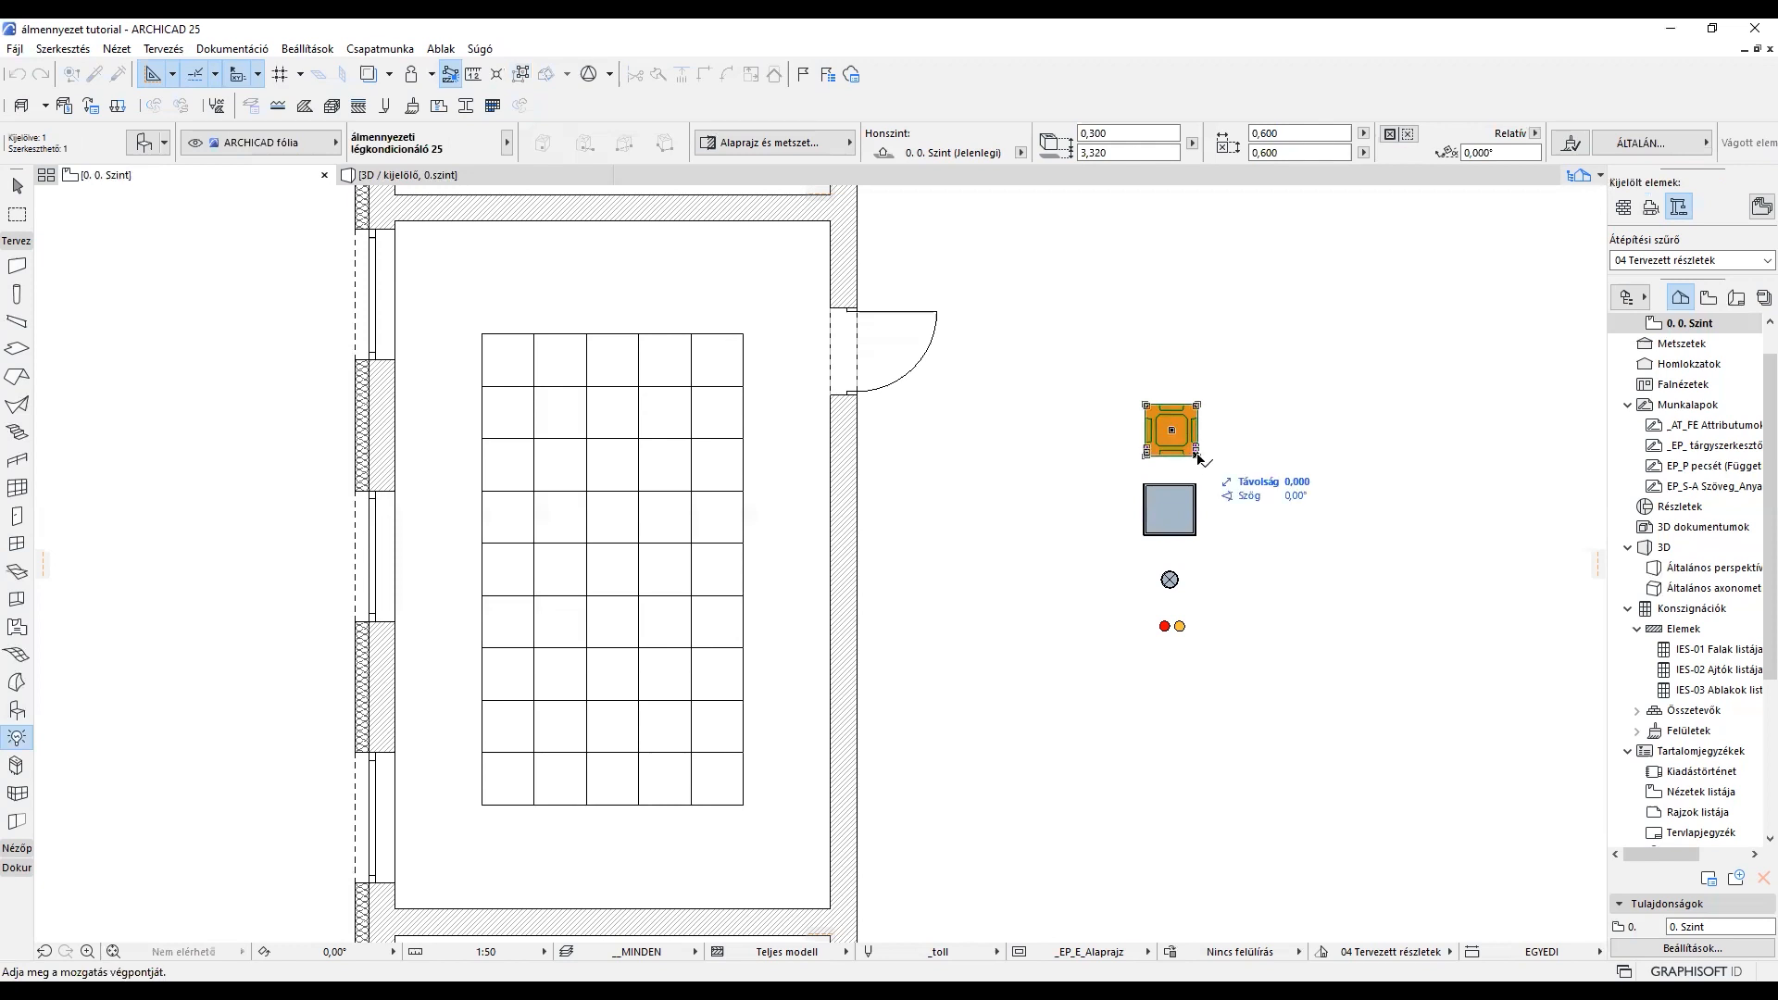
click(641, 593)
scroll(608, 547, up, 3)
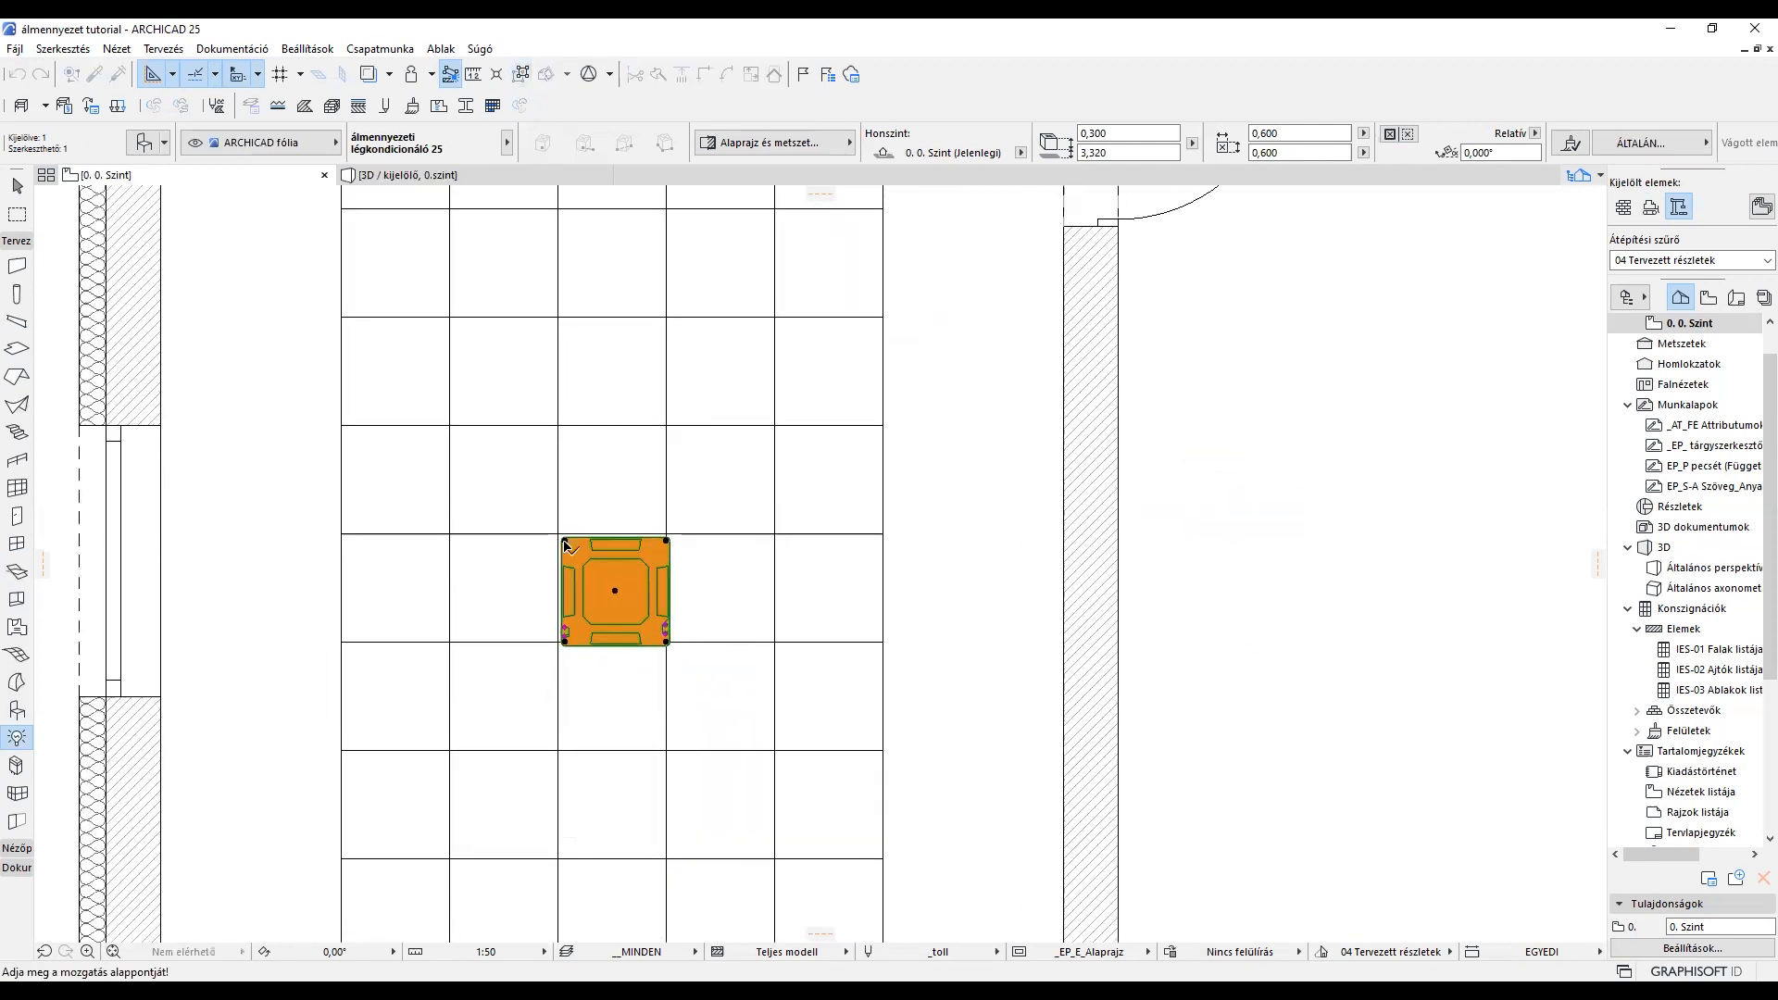
scroll(780, 497, down, 3)
key(Escape)
Step: Move the square fluorescent lamp from outside the room into the upper-right corner cell of the ceiling grid
shift+click(1283, 458)
key(ctrl+d)
click(1283, 458)
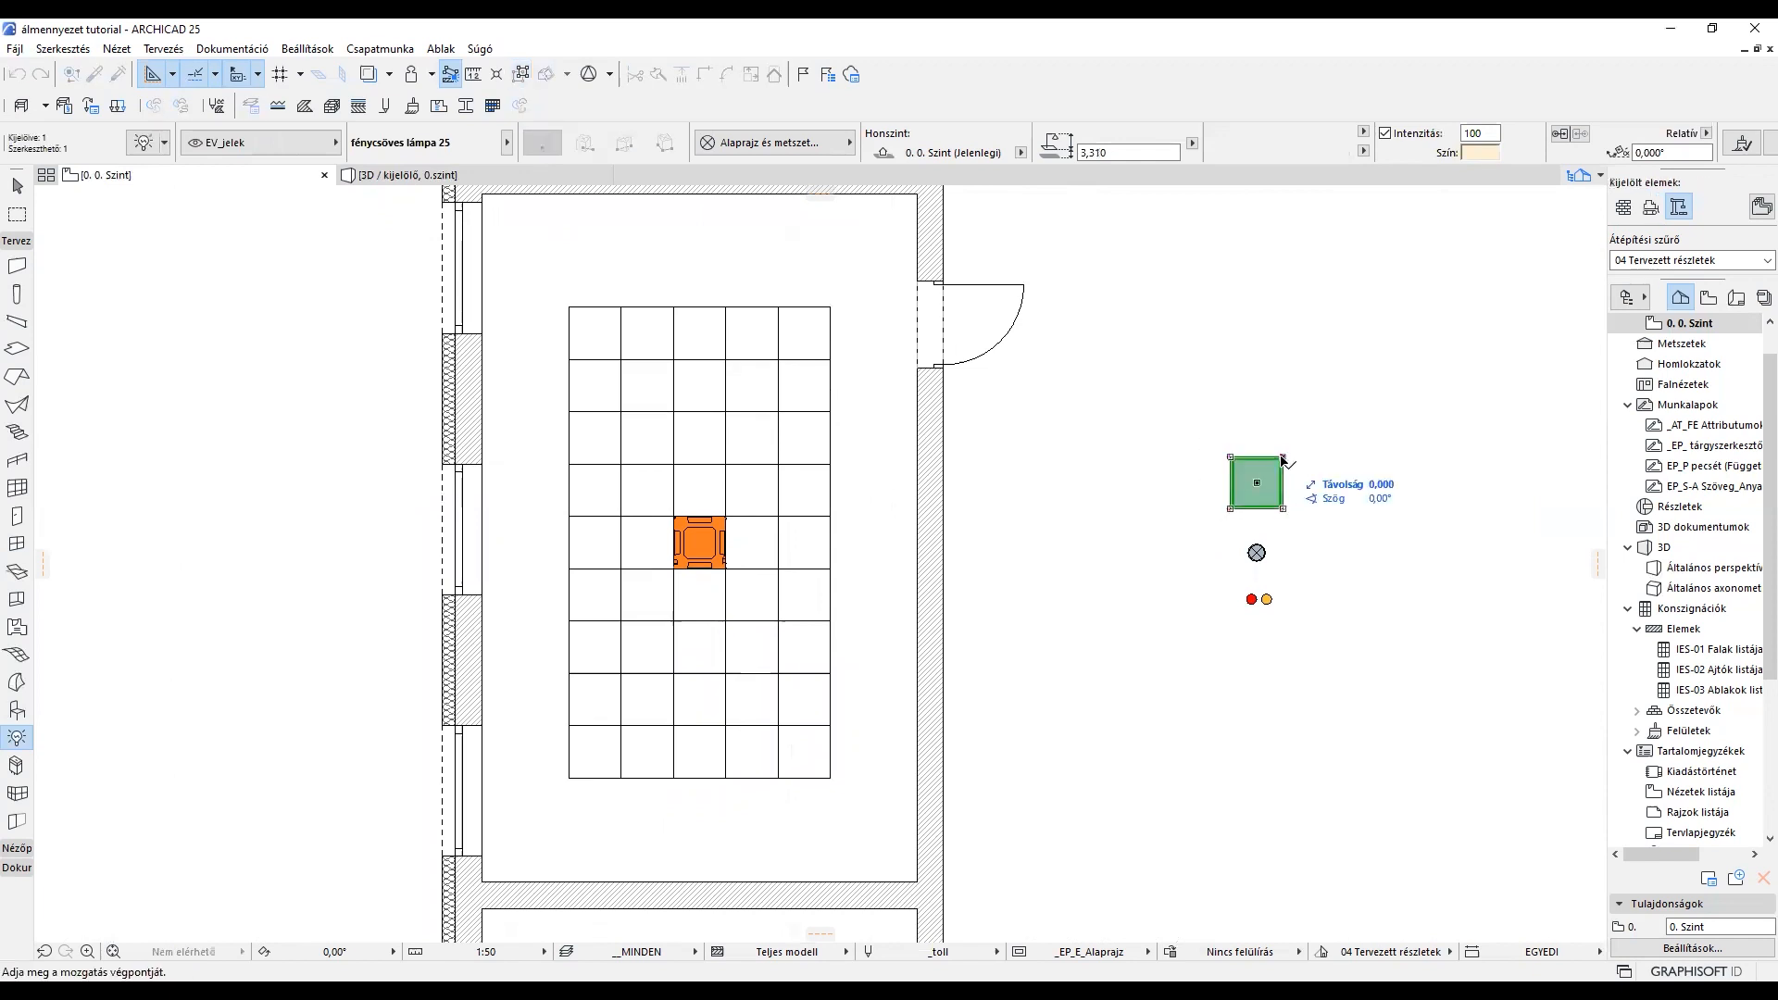
click(831, 307)
Step: Copy the square lamp along the grid's top row into the third and first columns
key(ctrl+shift+d)
click(830, 307)
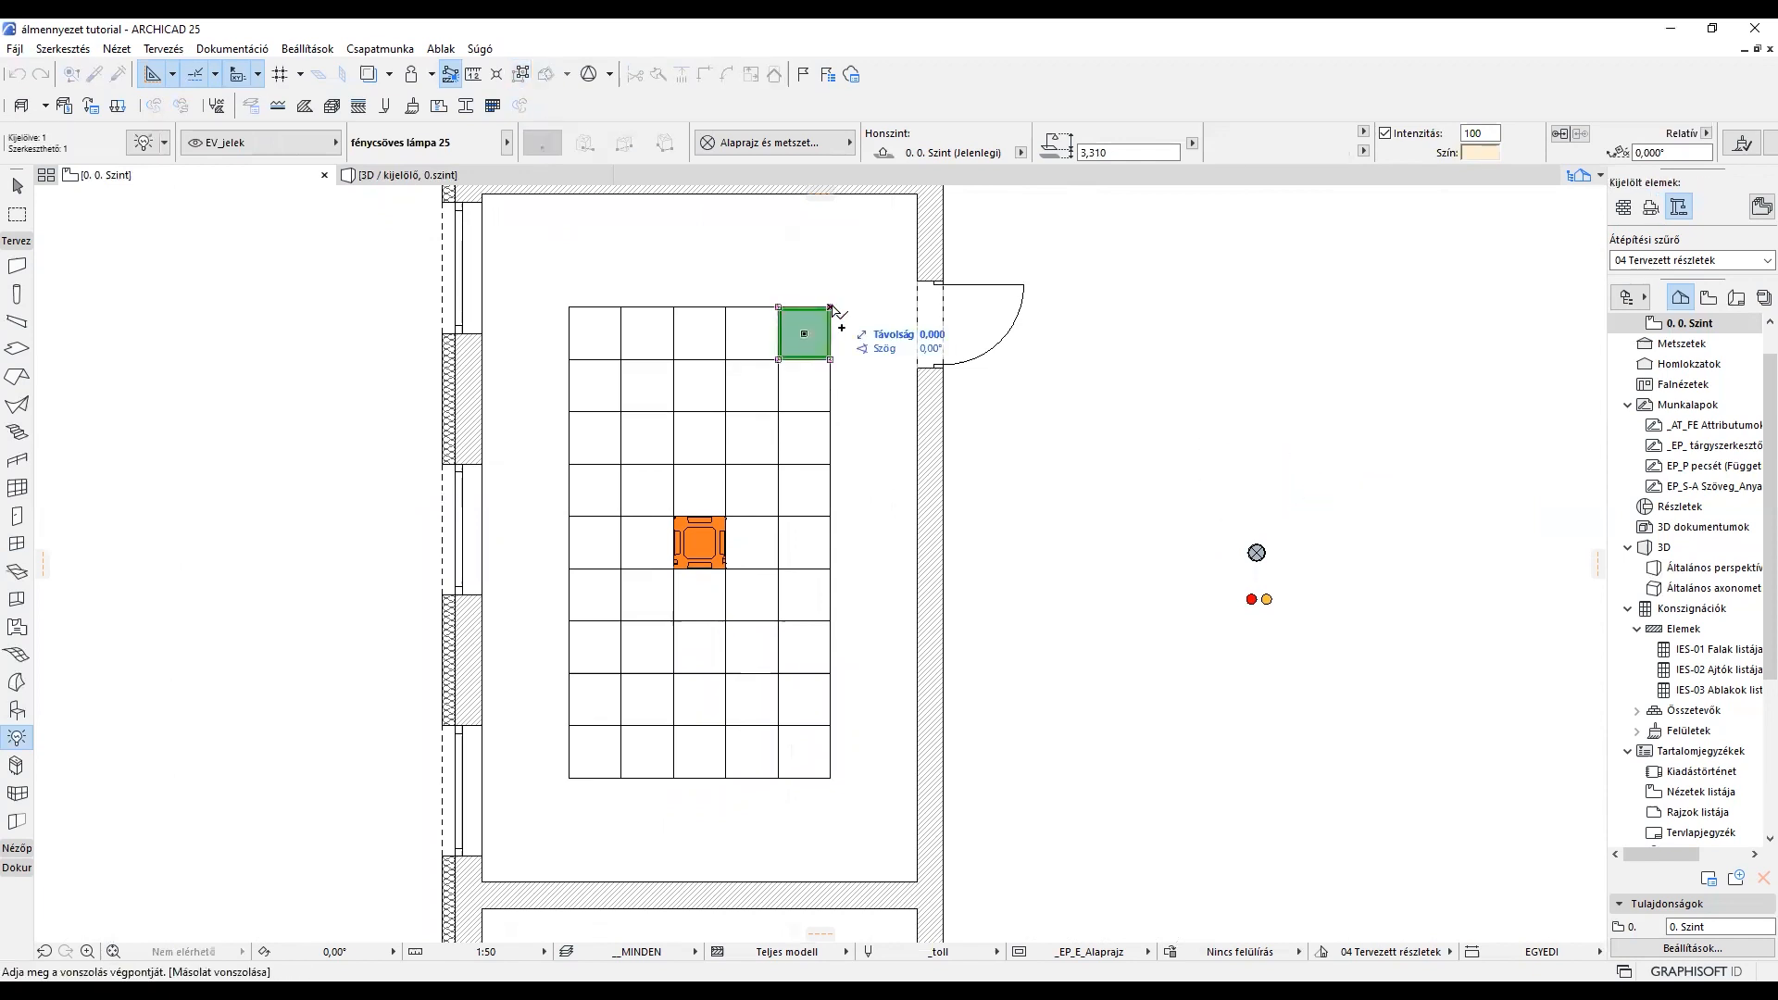
click(726, 306)
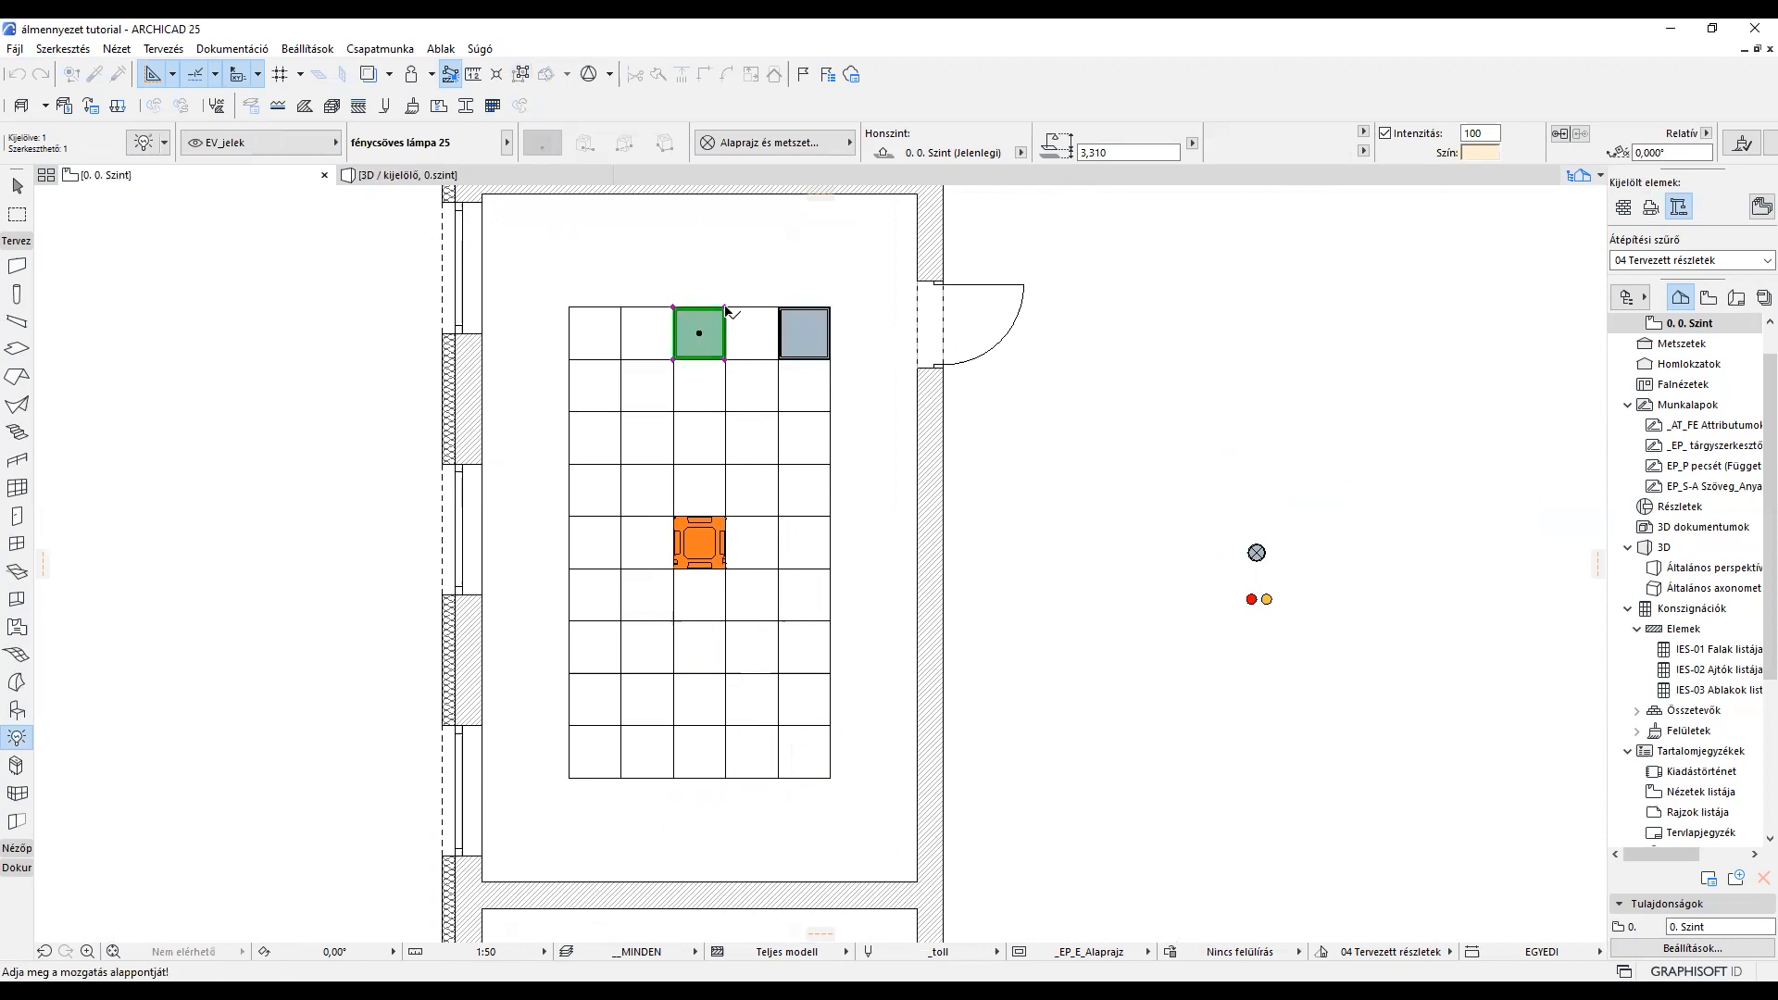
click(621, 307)
key(ctrl+shift+d)
click(621, 307)
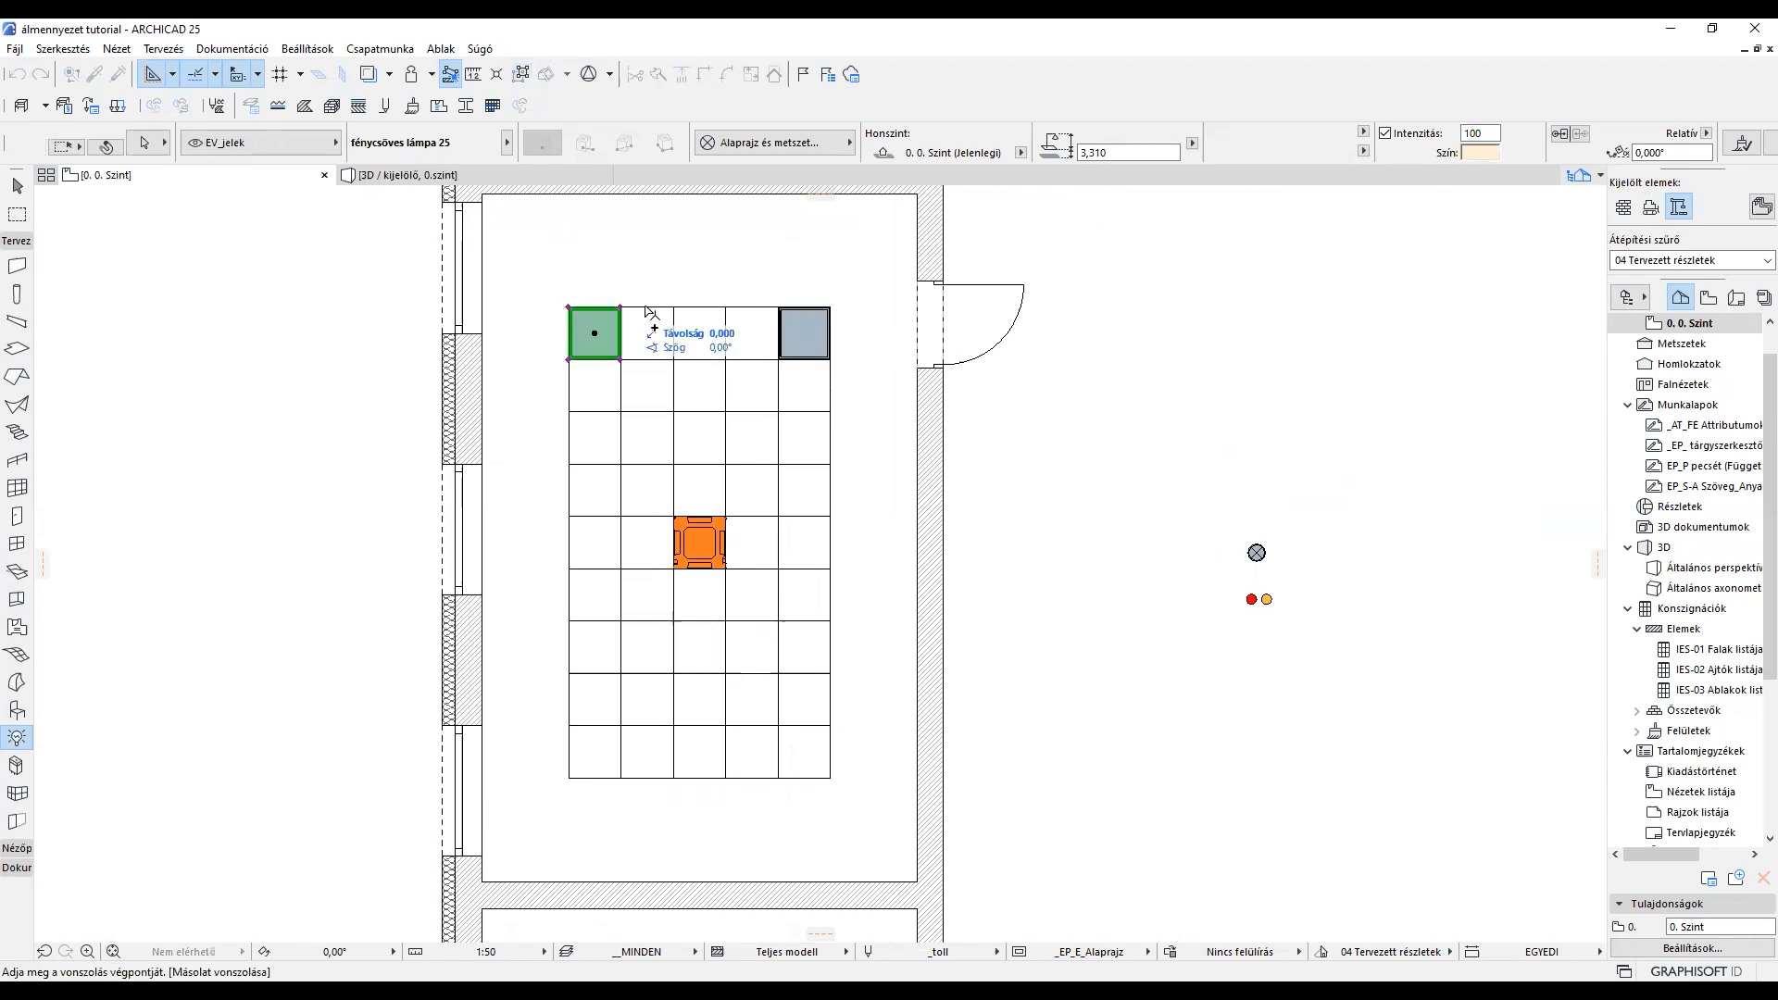
click(726, 306)
Step: Copy the top row's three square lamps into the third, seventh and ninth rows of the ceiling grid
key(ctrl+a)
key(ctrl+shift+d)
click(829, 359)
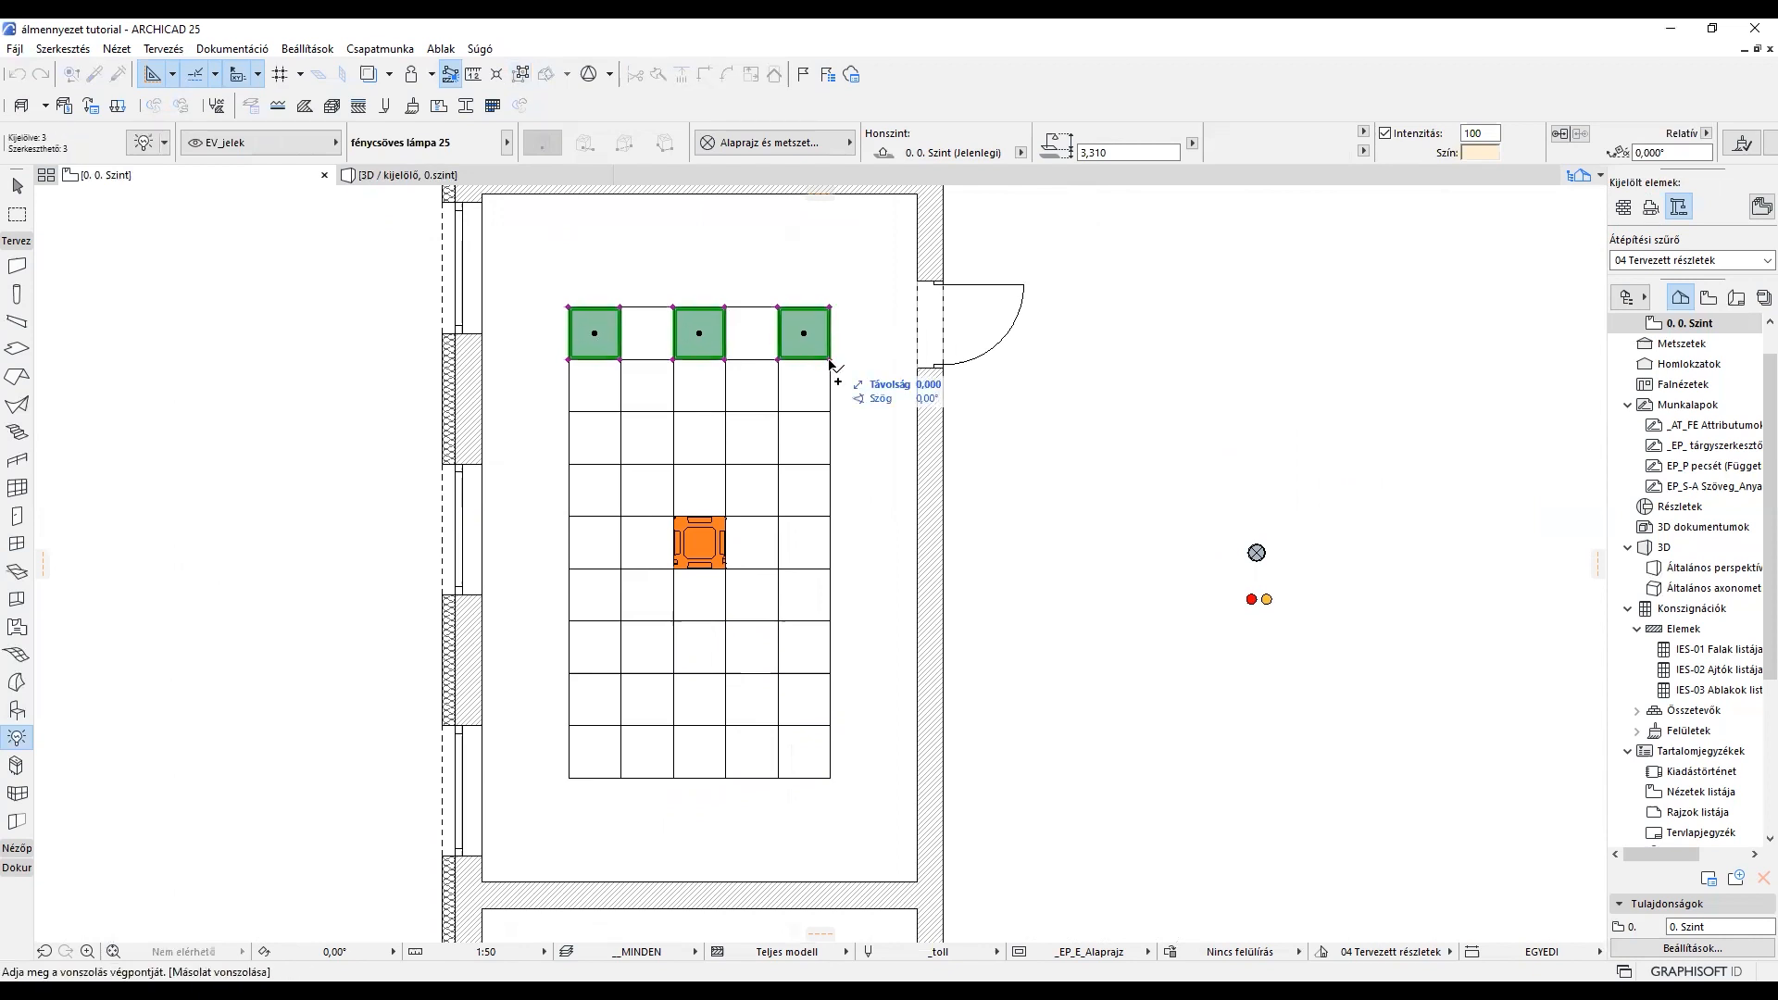
click(830, 463)
key(ctrl+shift+d)
click(829, 464)
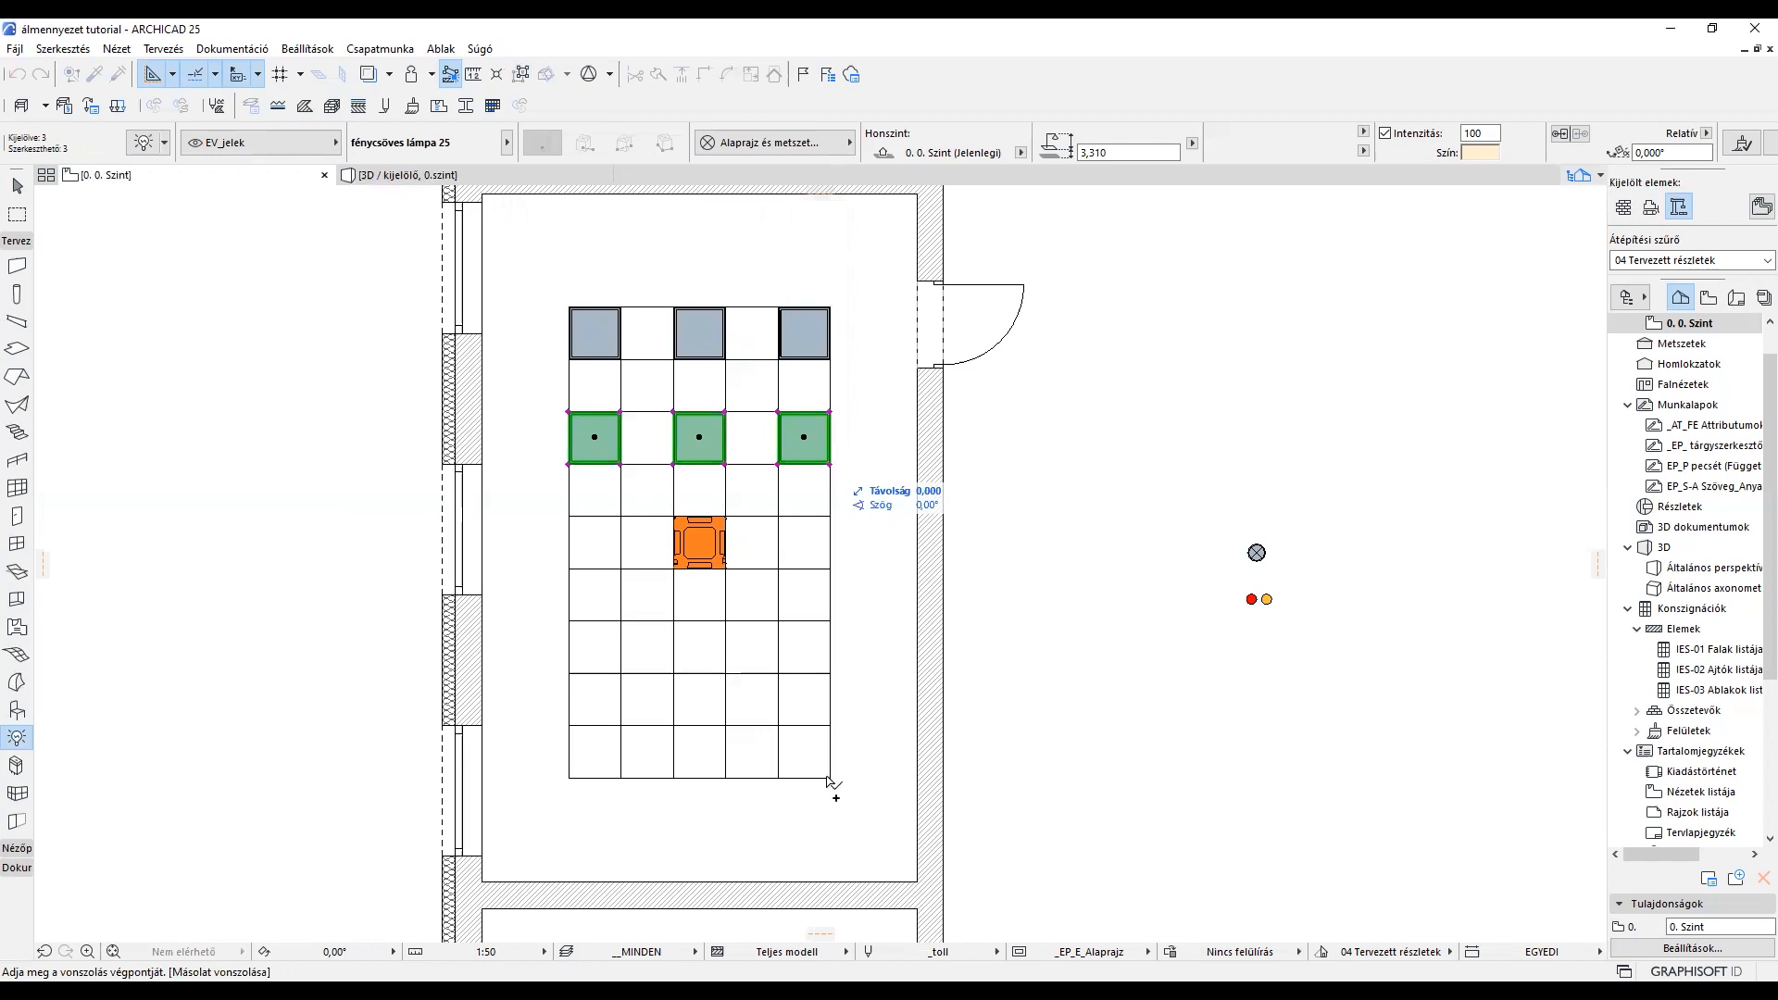
click(810, 662)
Step: Copy the two outer lamps of the seventh row into the fifth row, on both sides of the air conditioner
click(804, 648)
shift+click(622, 627)
key(ctrl+shift+d)
click(622, 630)
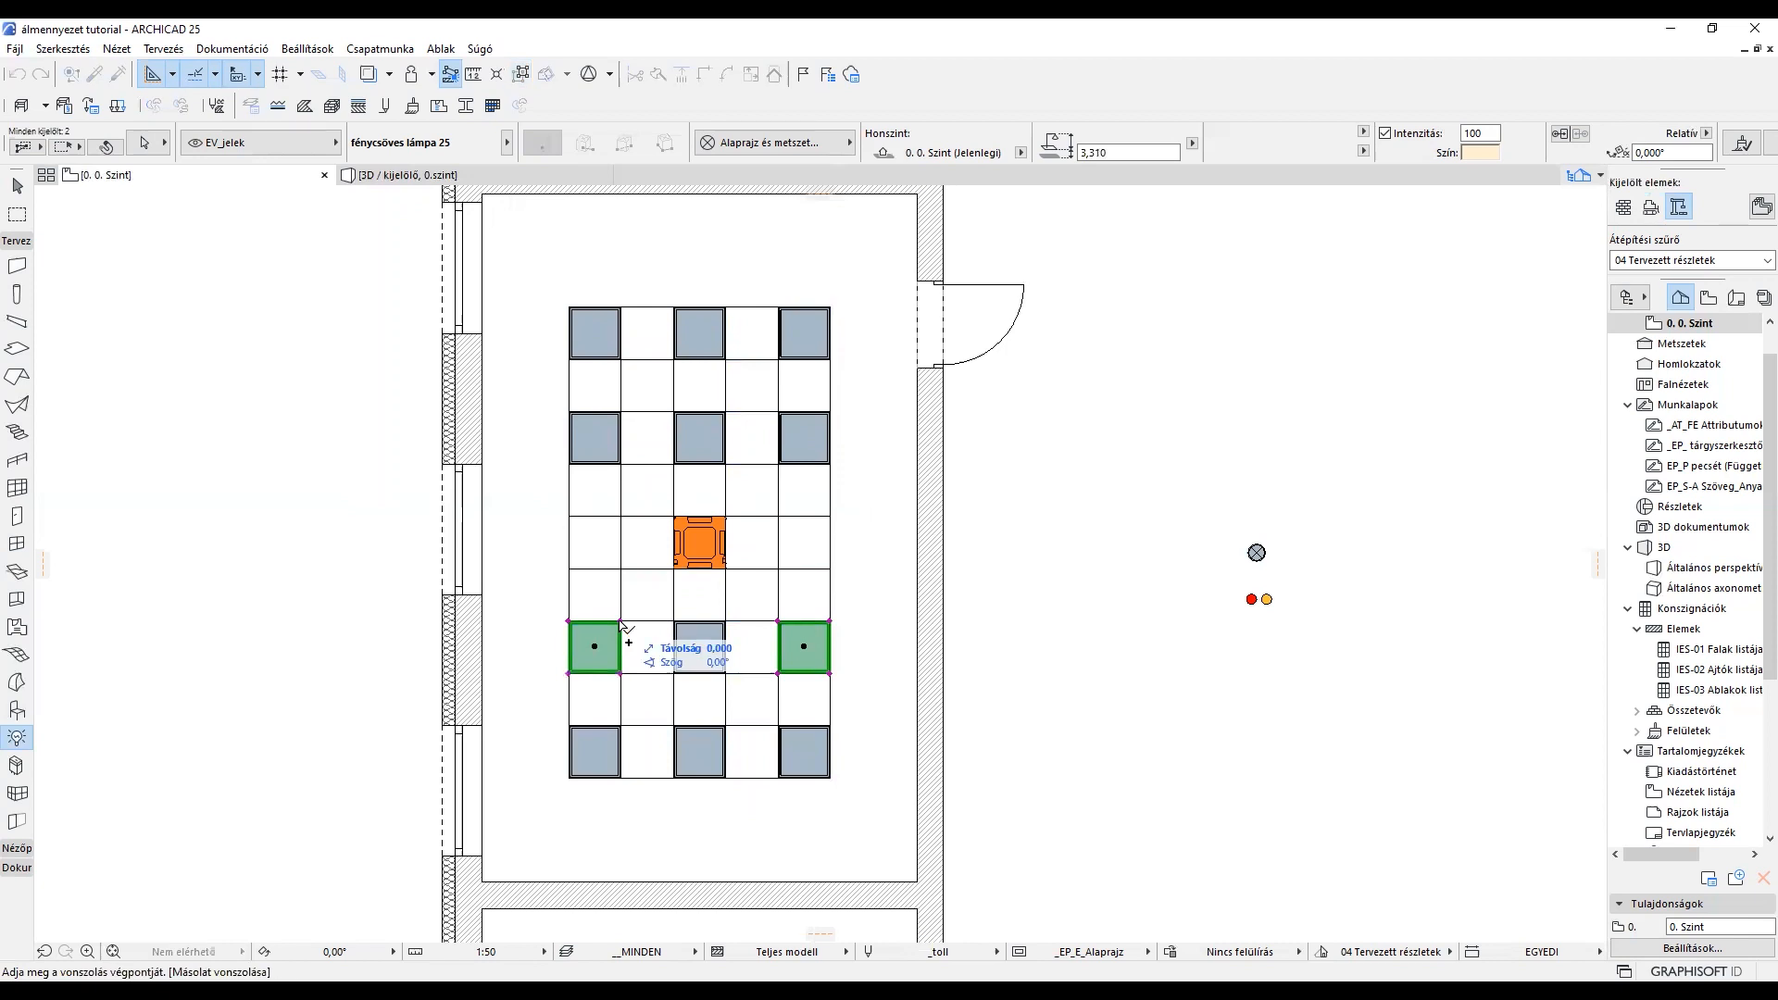
key(Escape)
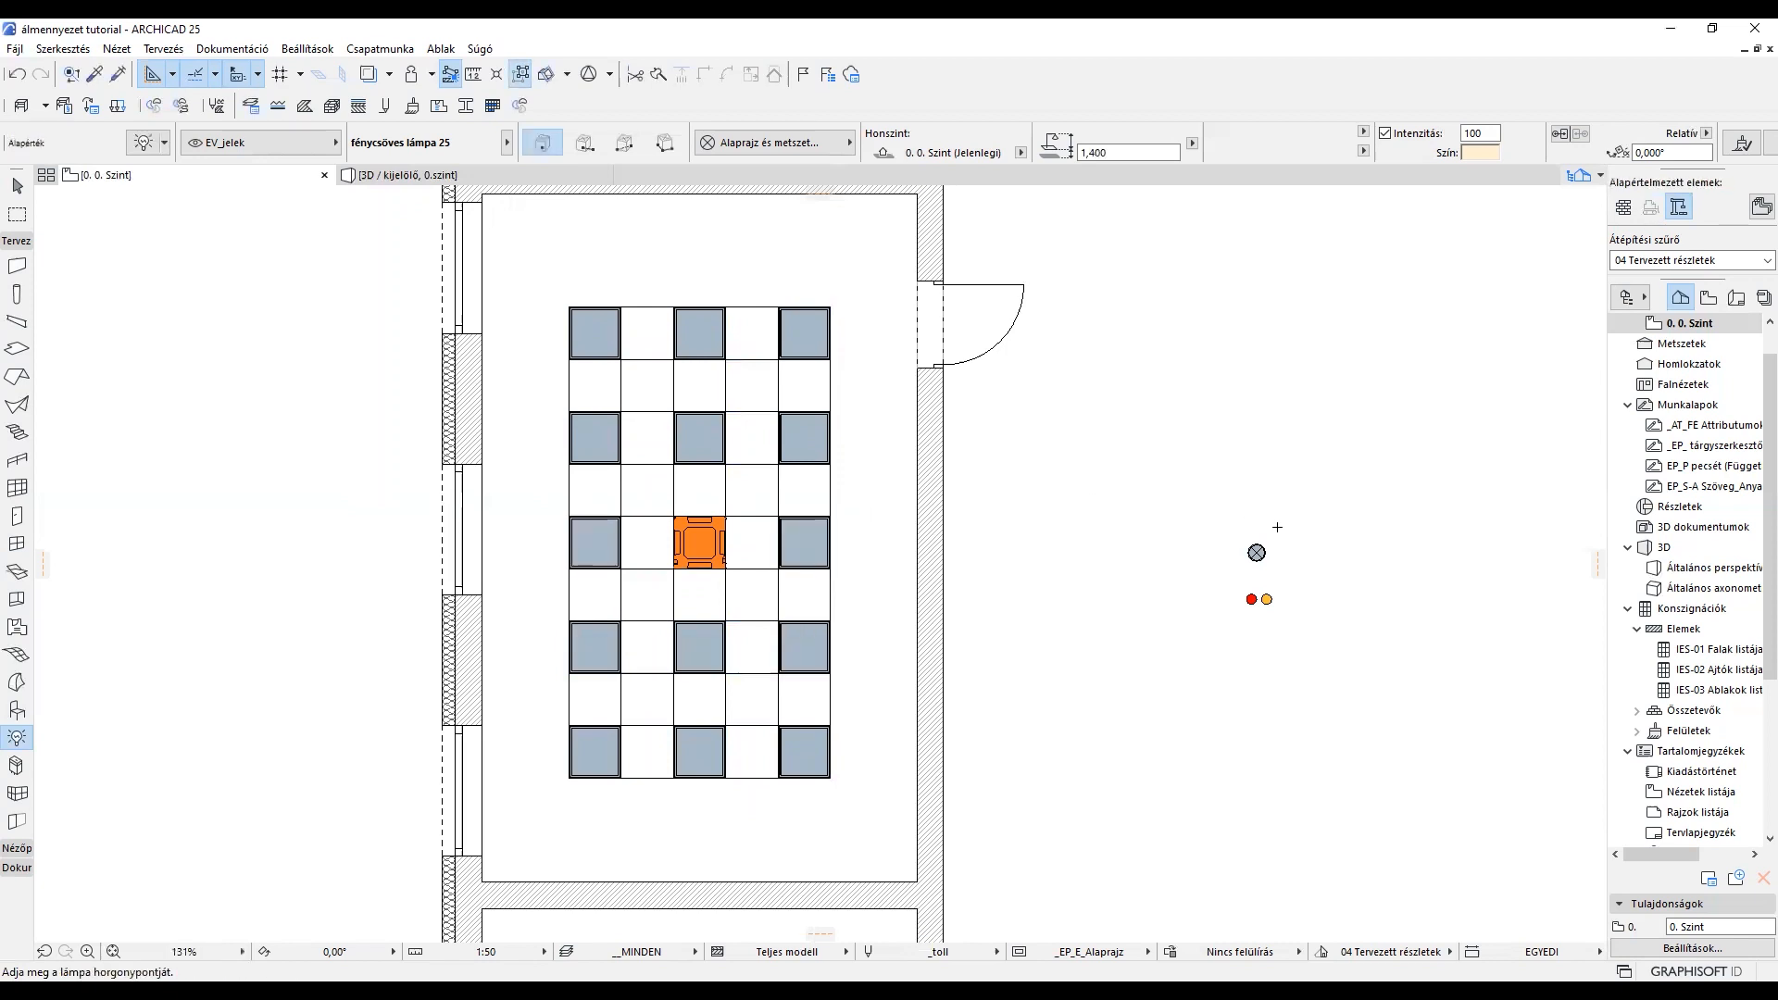
Step: Move the recessed spotlight in line with the upper-right square lamp, 0,6 m below the room's upper wall
scroll(1275, 524, up, 2)
scroll(1276, 526, down, 1)
shift+click(1277, 534)
shift+click(1213, 571)
key(ctrl+shift+d)
click(1252, 558)
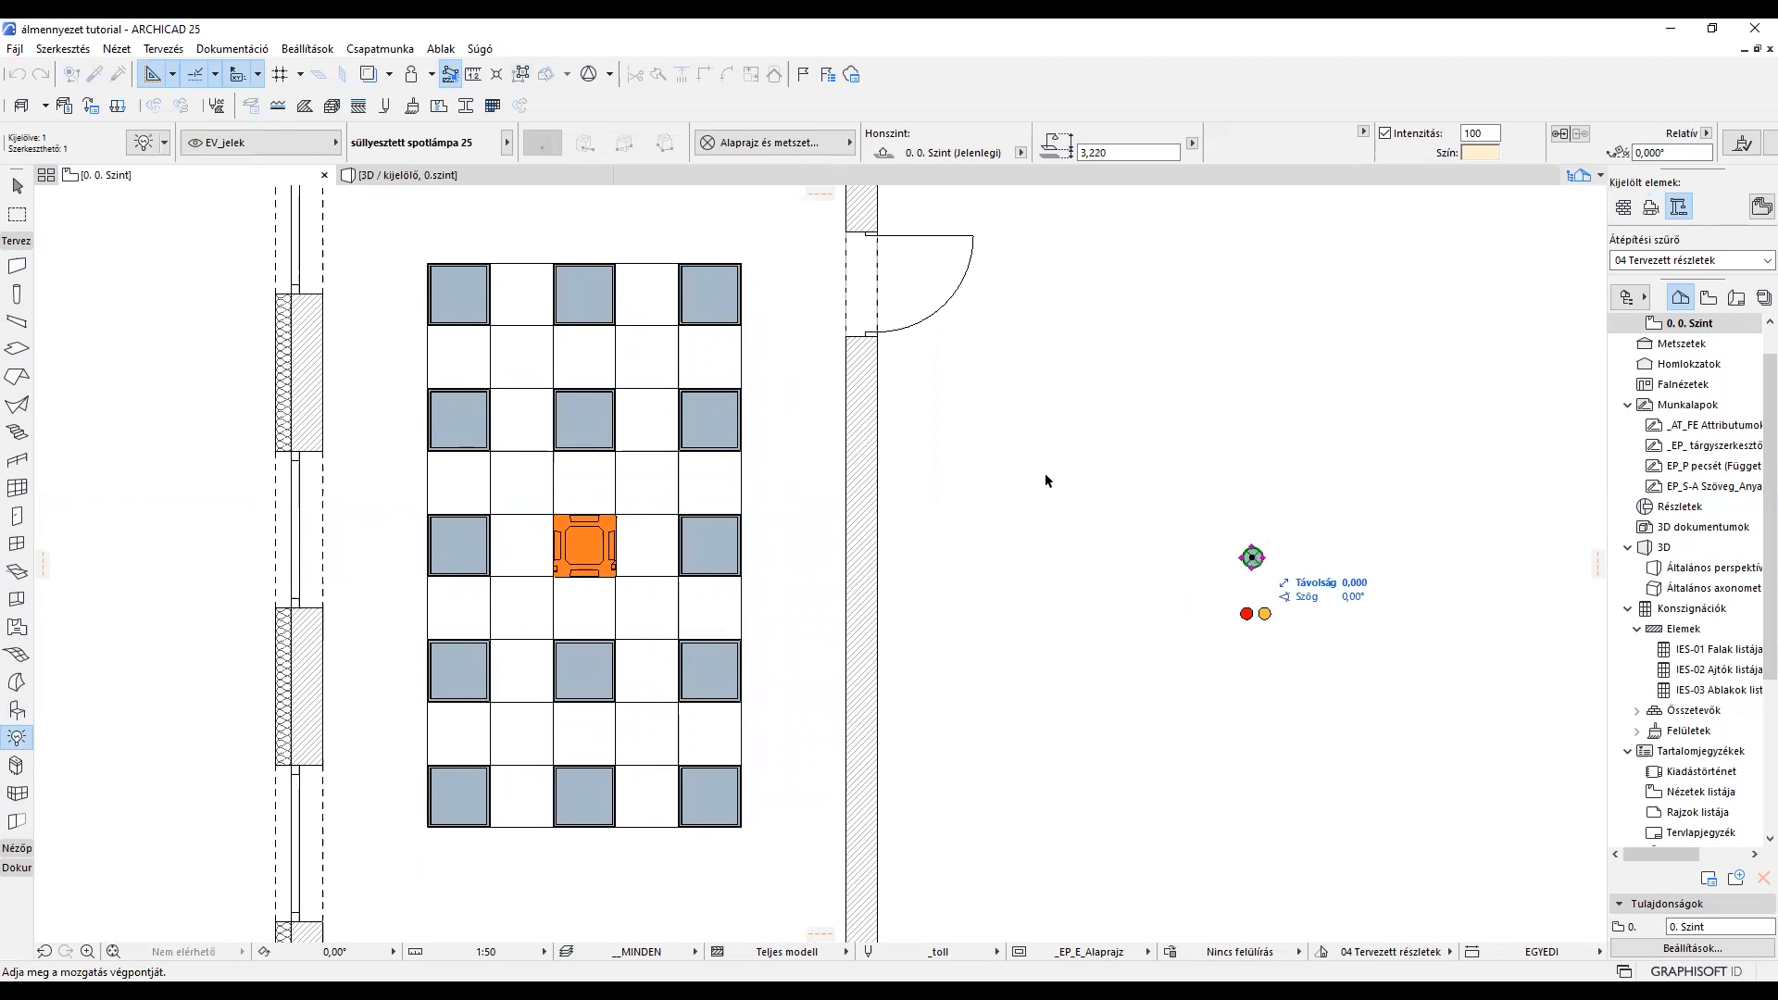
click(832, 339)
key(ctrl+d)
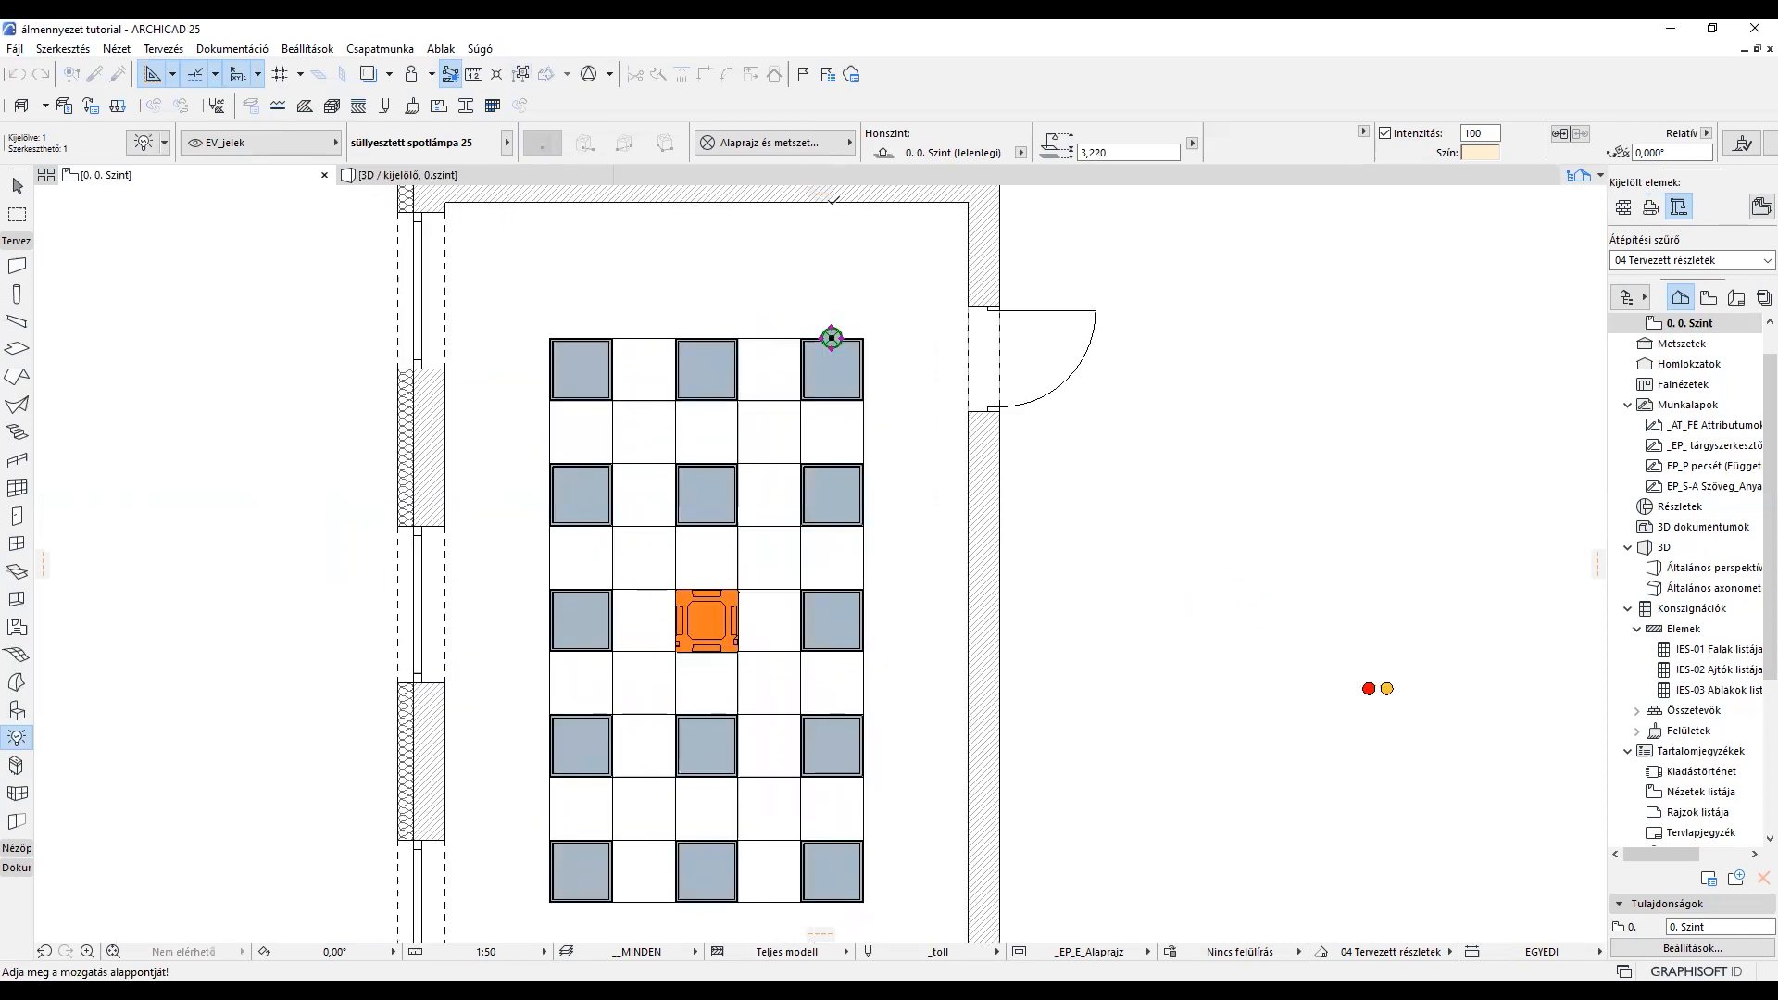
click(832, 338)
text(0,6)
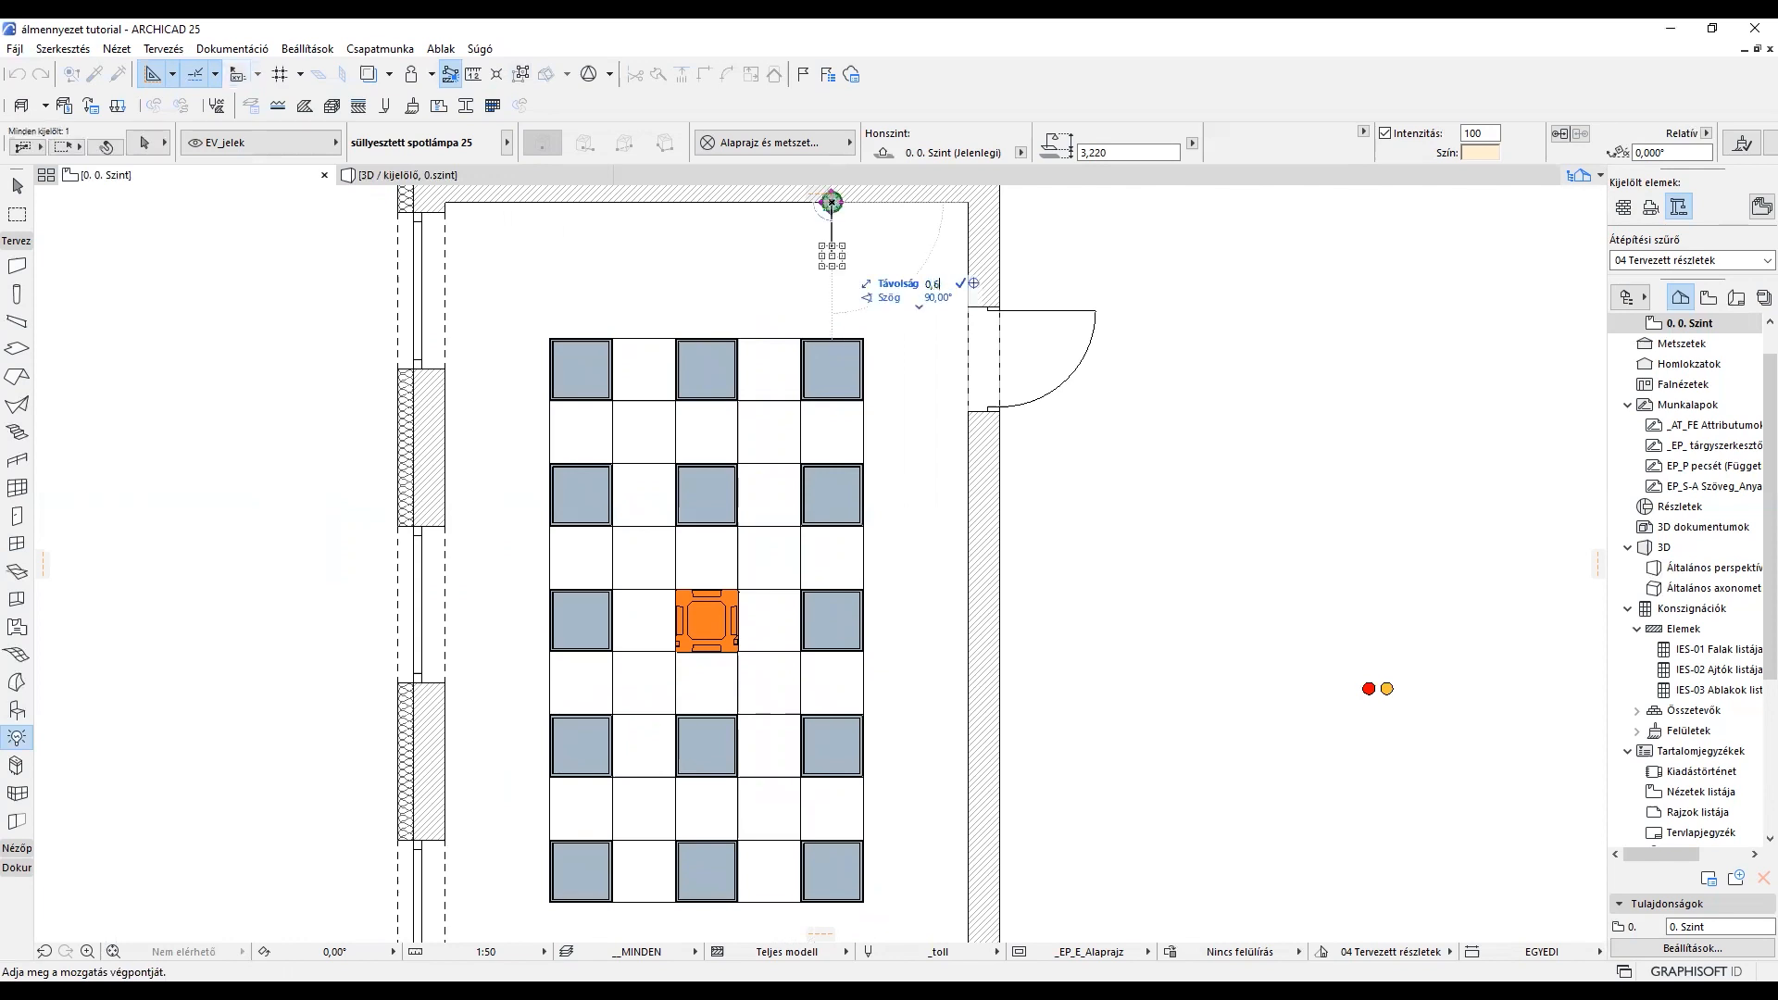
key(Return)
Step: Copy the recessed spotlight horizontally so that one also sits above the middle and left lamp columns
key(ctrl+shift+d)
click(832, 265)
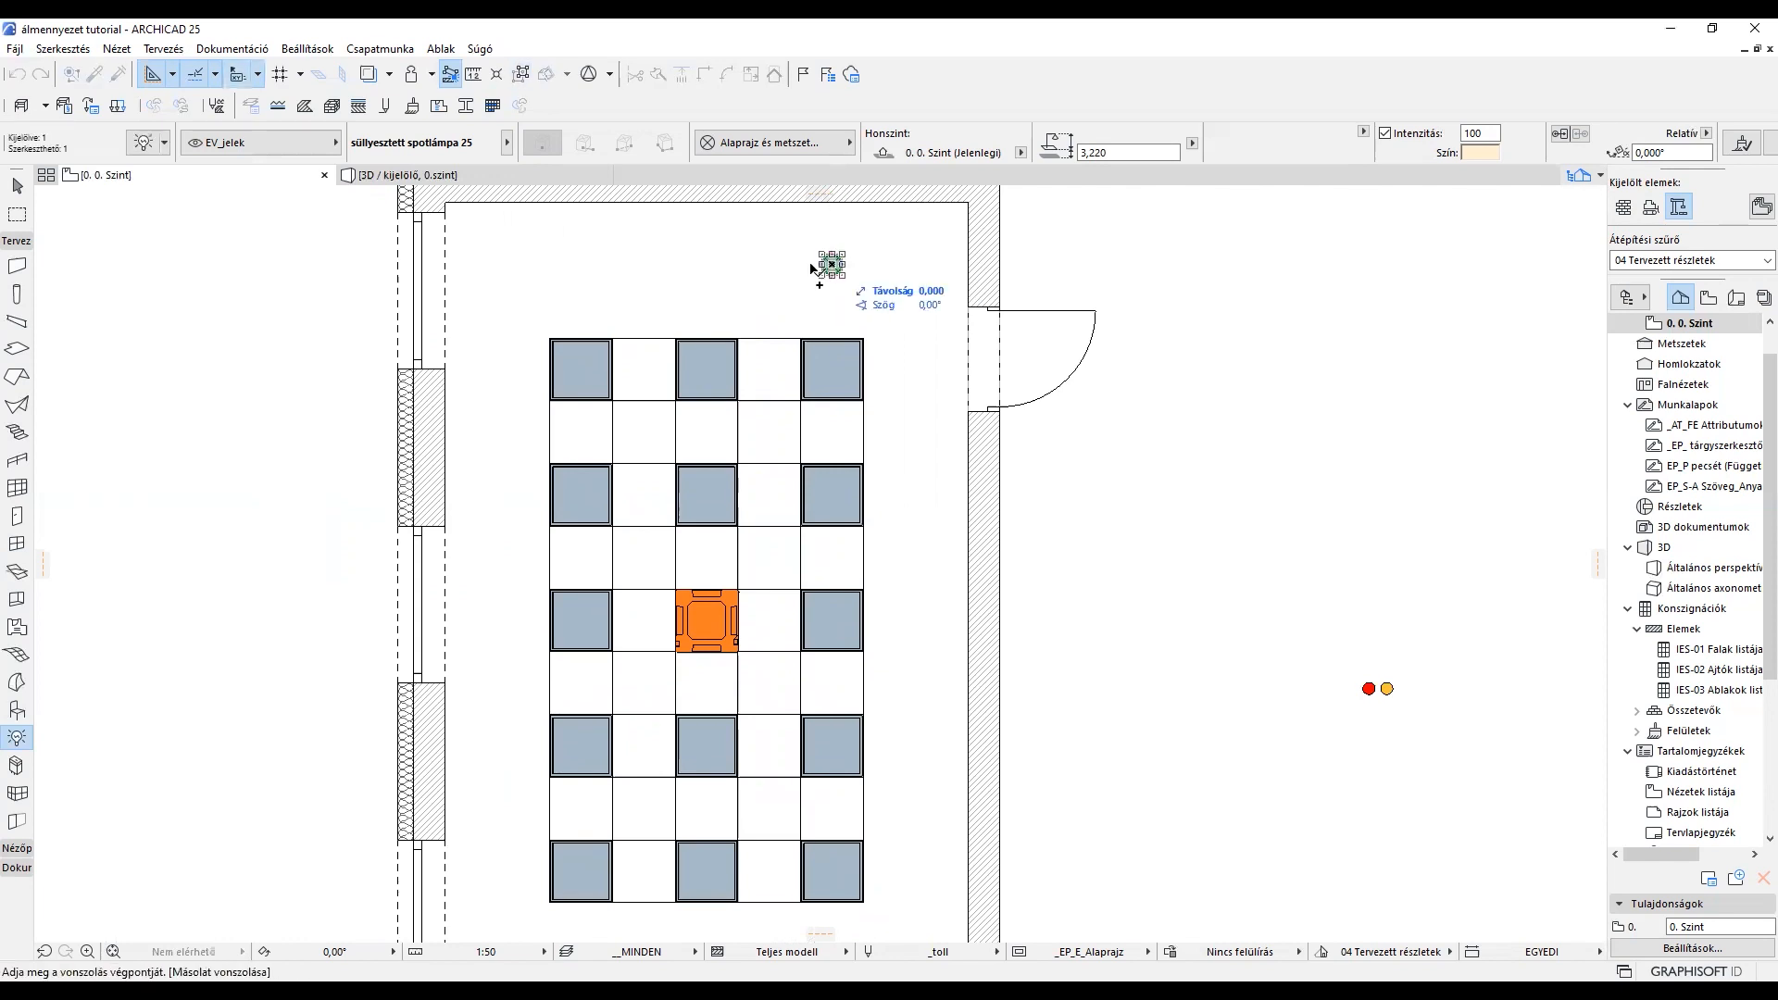
click(707, 341)
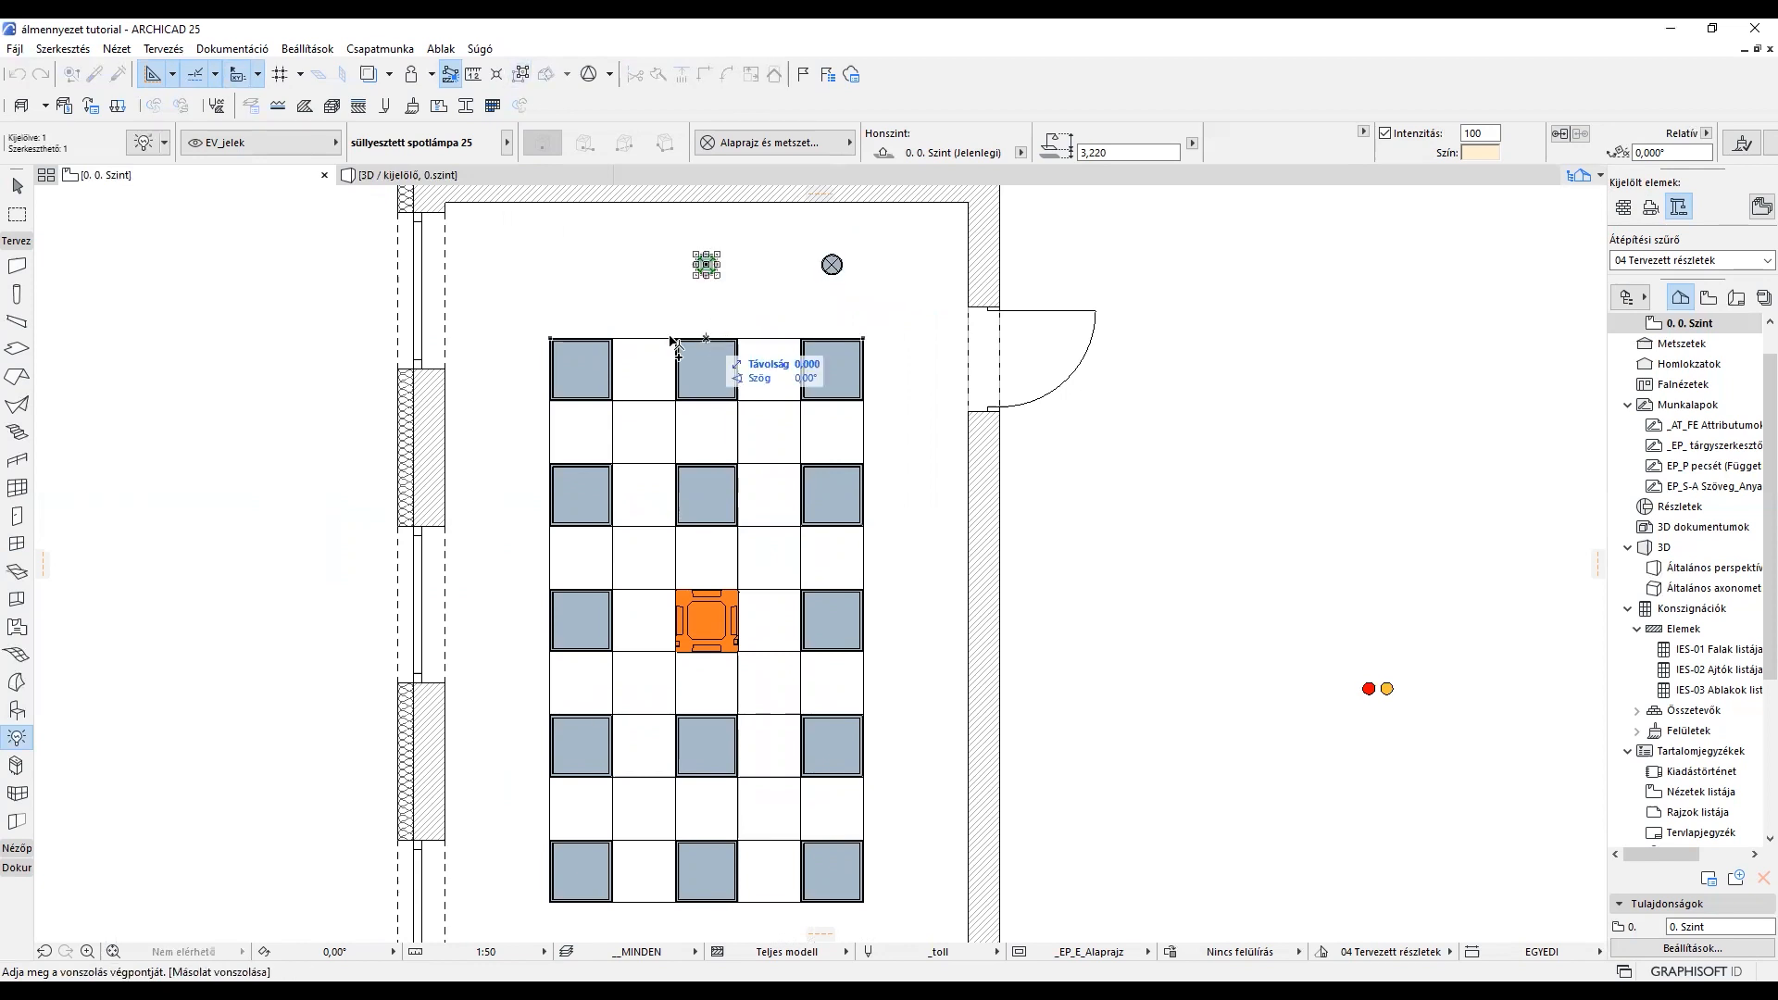
click(580, 339)
key(Escape)
Step: Move the red smoke and heat detector to the centre of the grid's middle cell in the second row
scroll(1290, 520, down, 1)
middle_drag(1240, 486, 1154, 408)
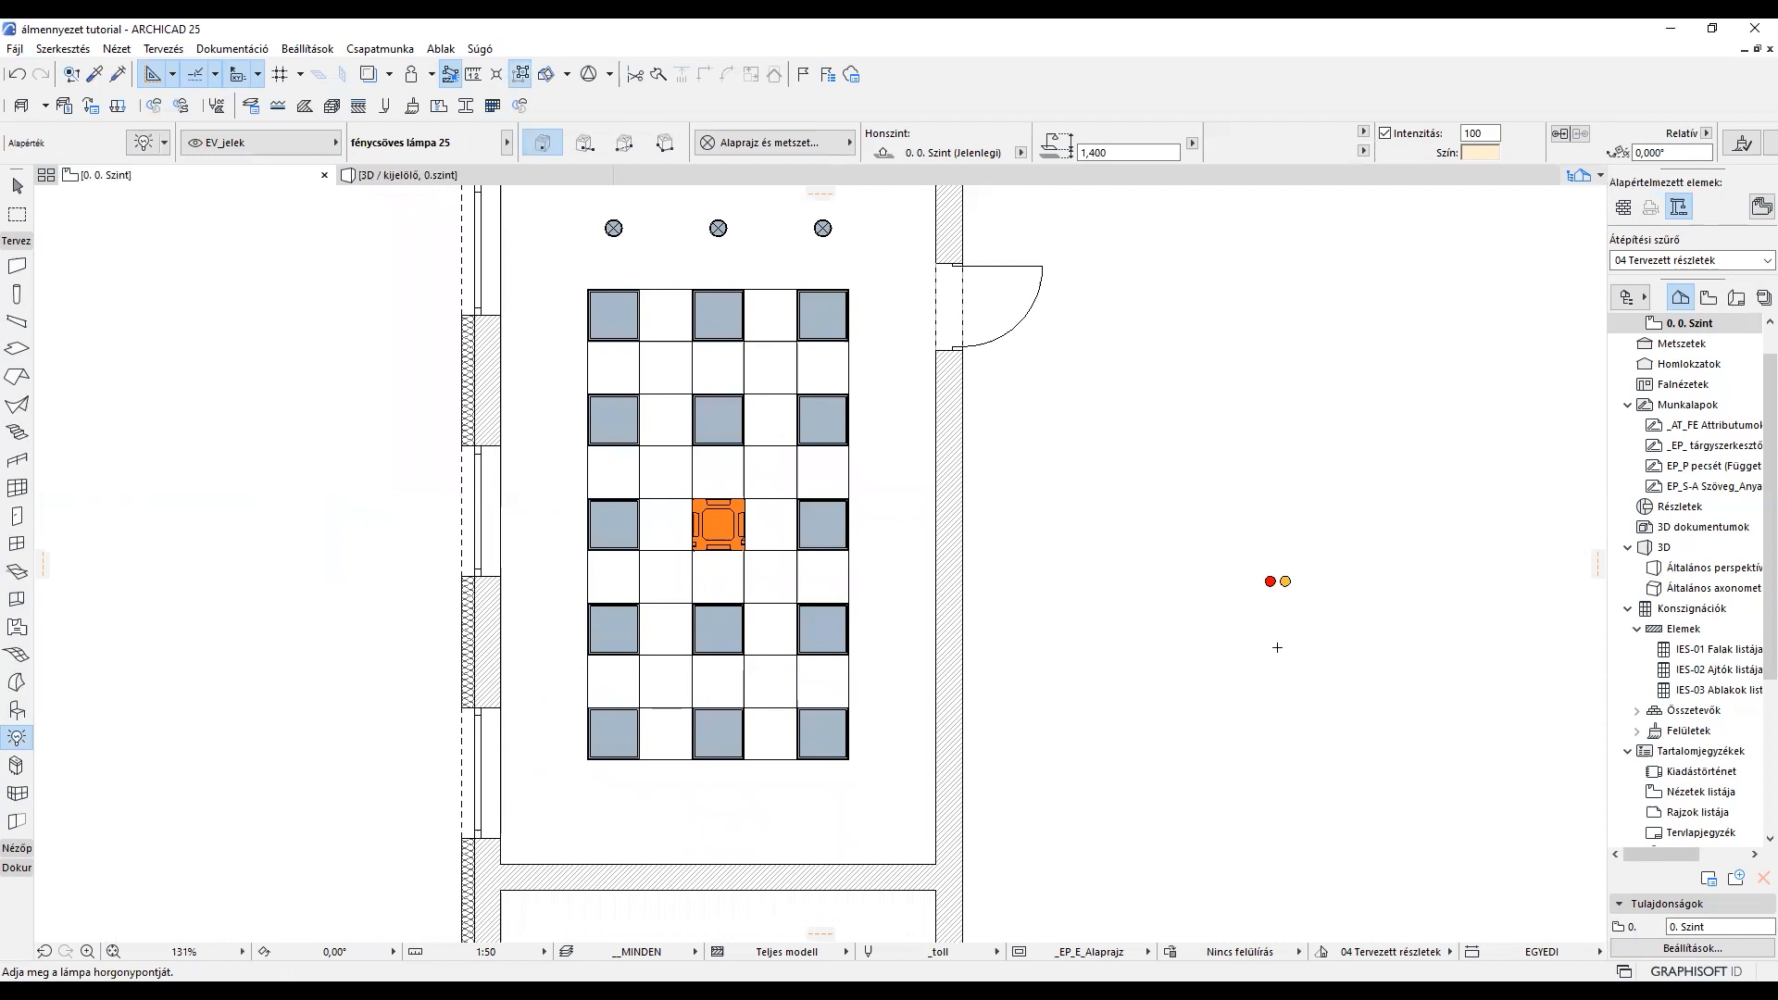
middle_drag(1340, 605, 1329, 631)
shift+click(1259, 608)
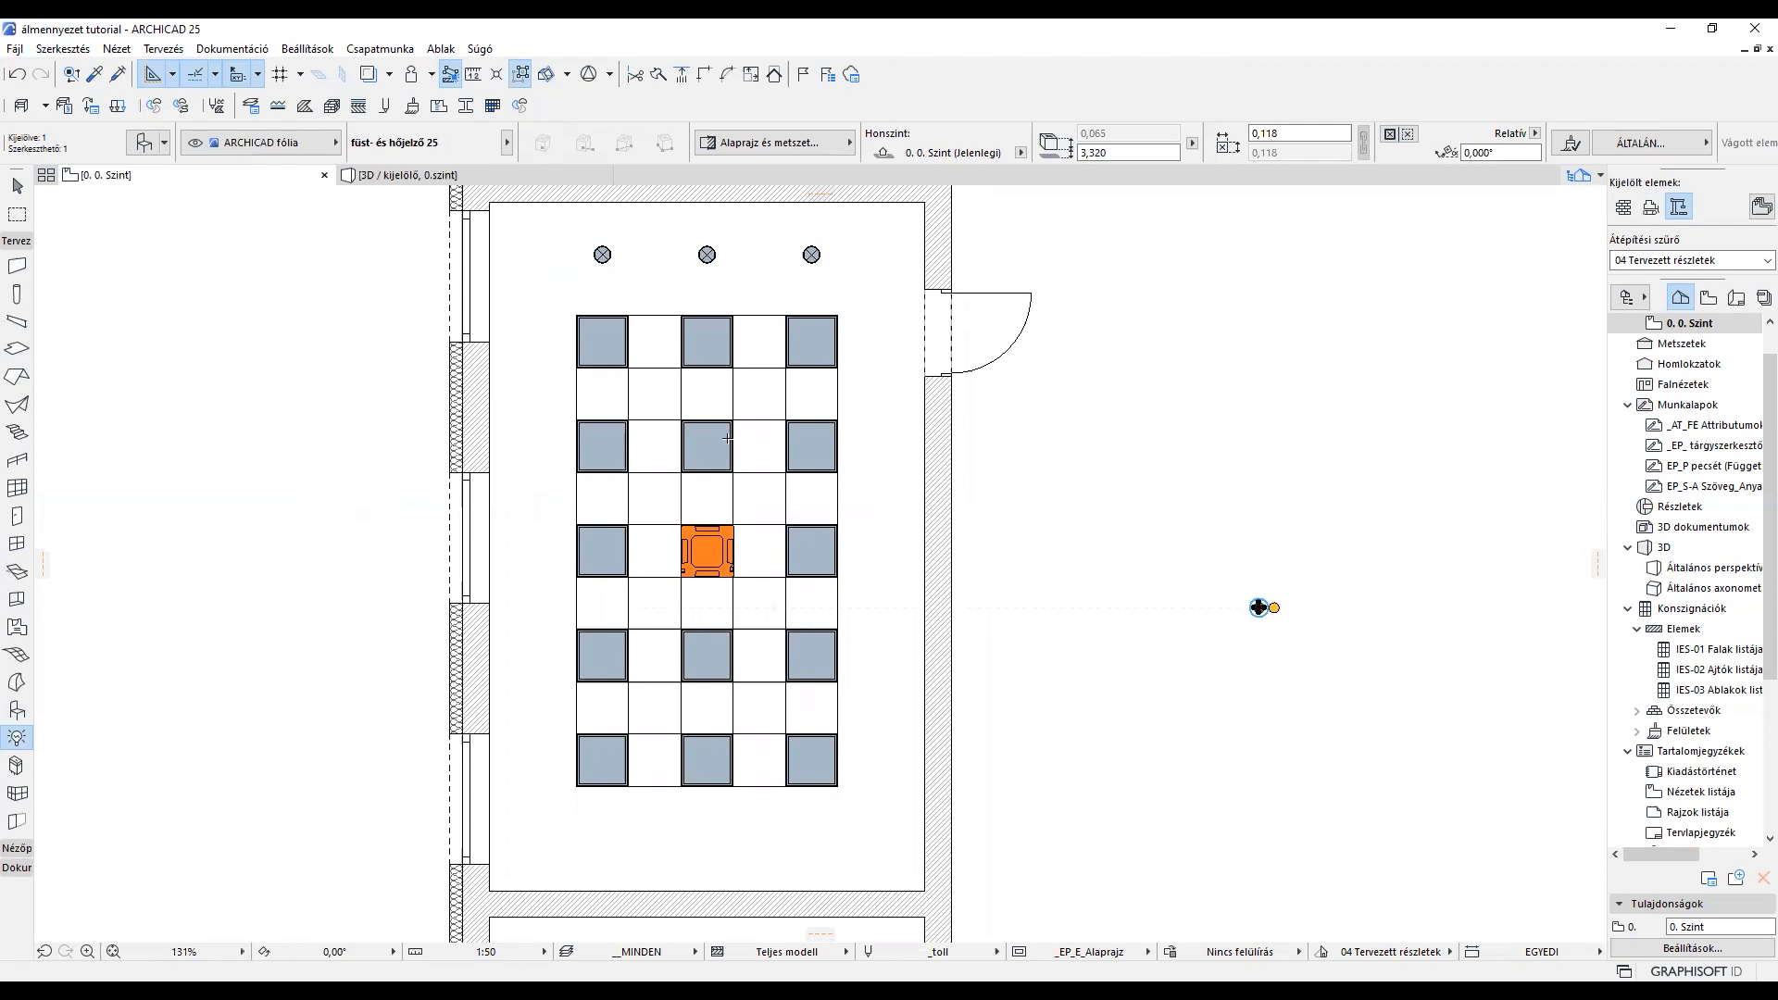
scroll(1259, 607, up, 1)
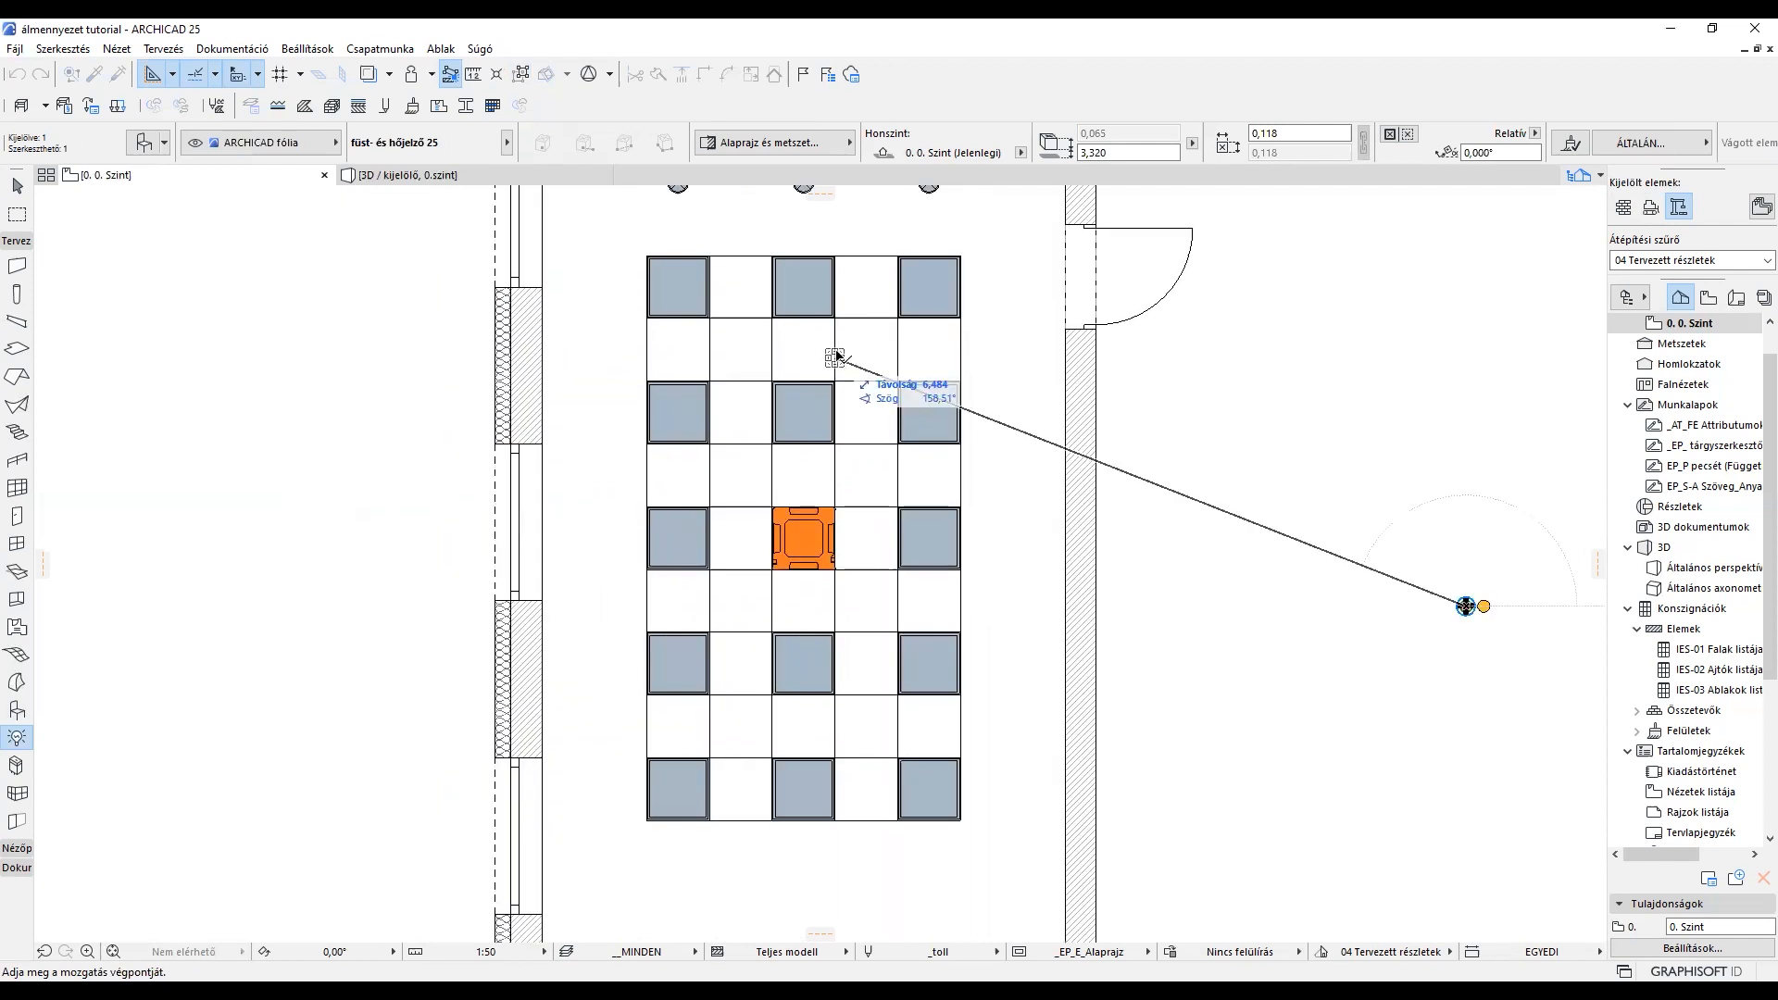
click(805, 352)
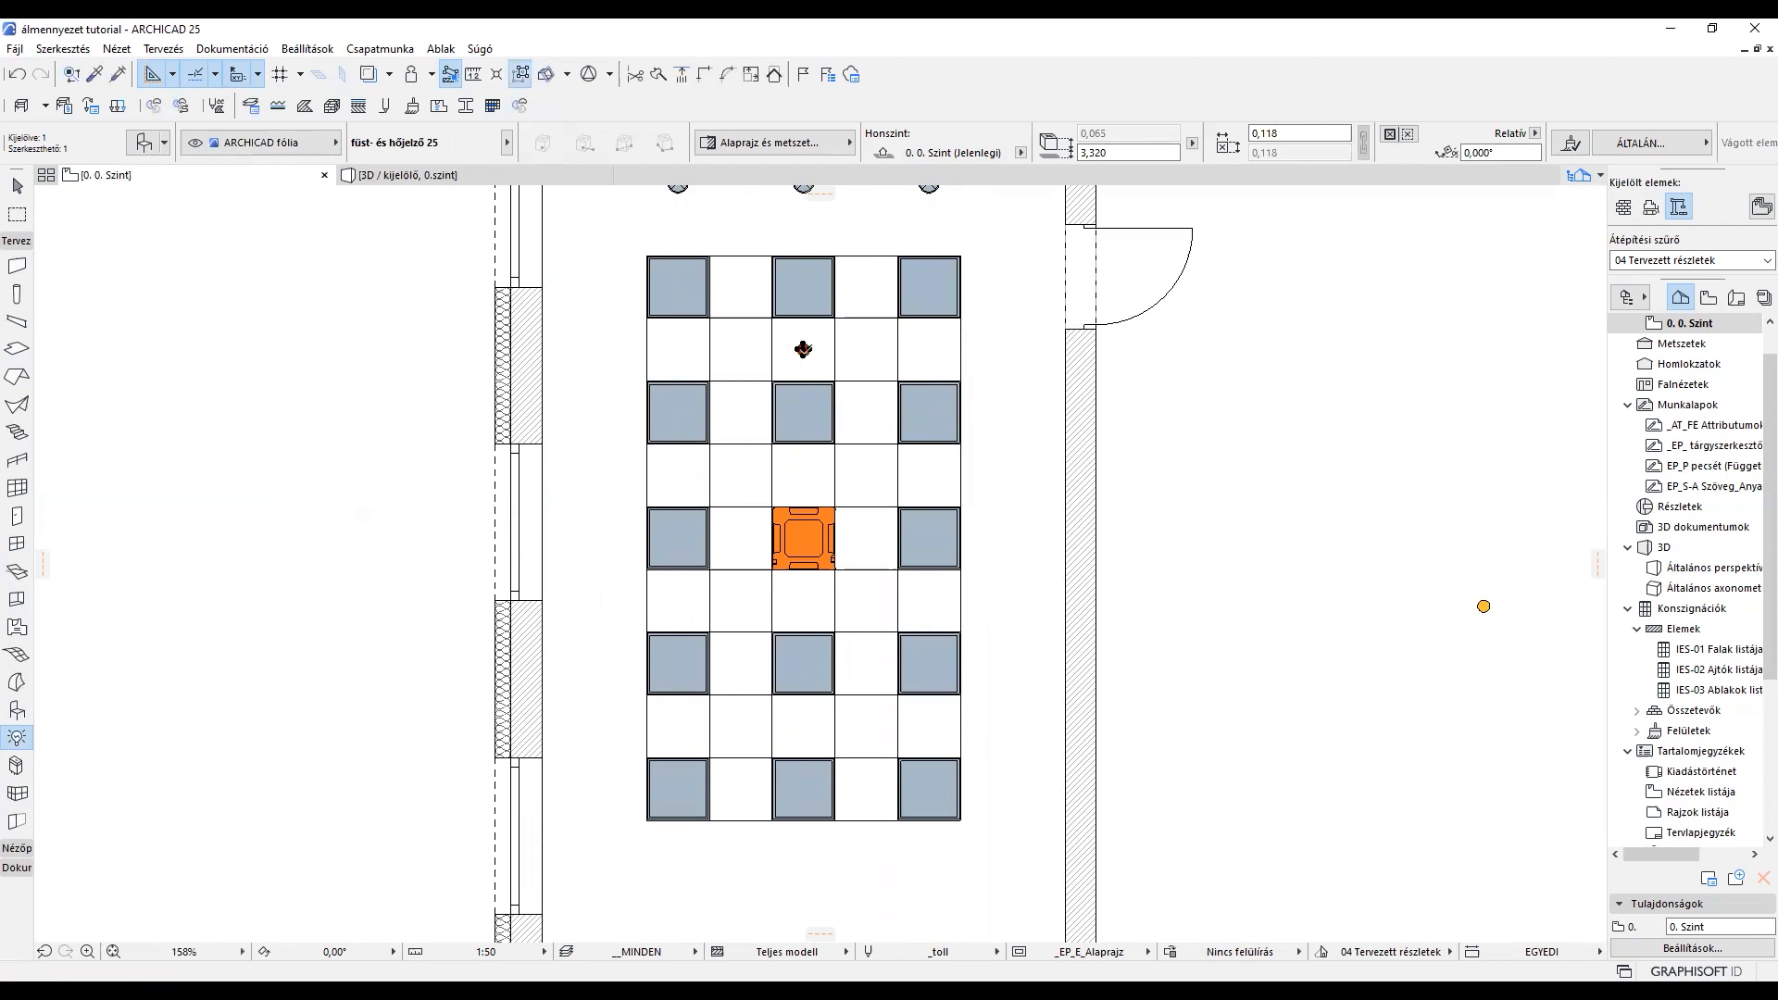
Step: Copy the red detector 3,6 m straight down into the middle cell of the eighth row
click(803, 349)
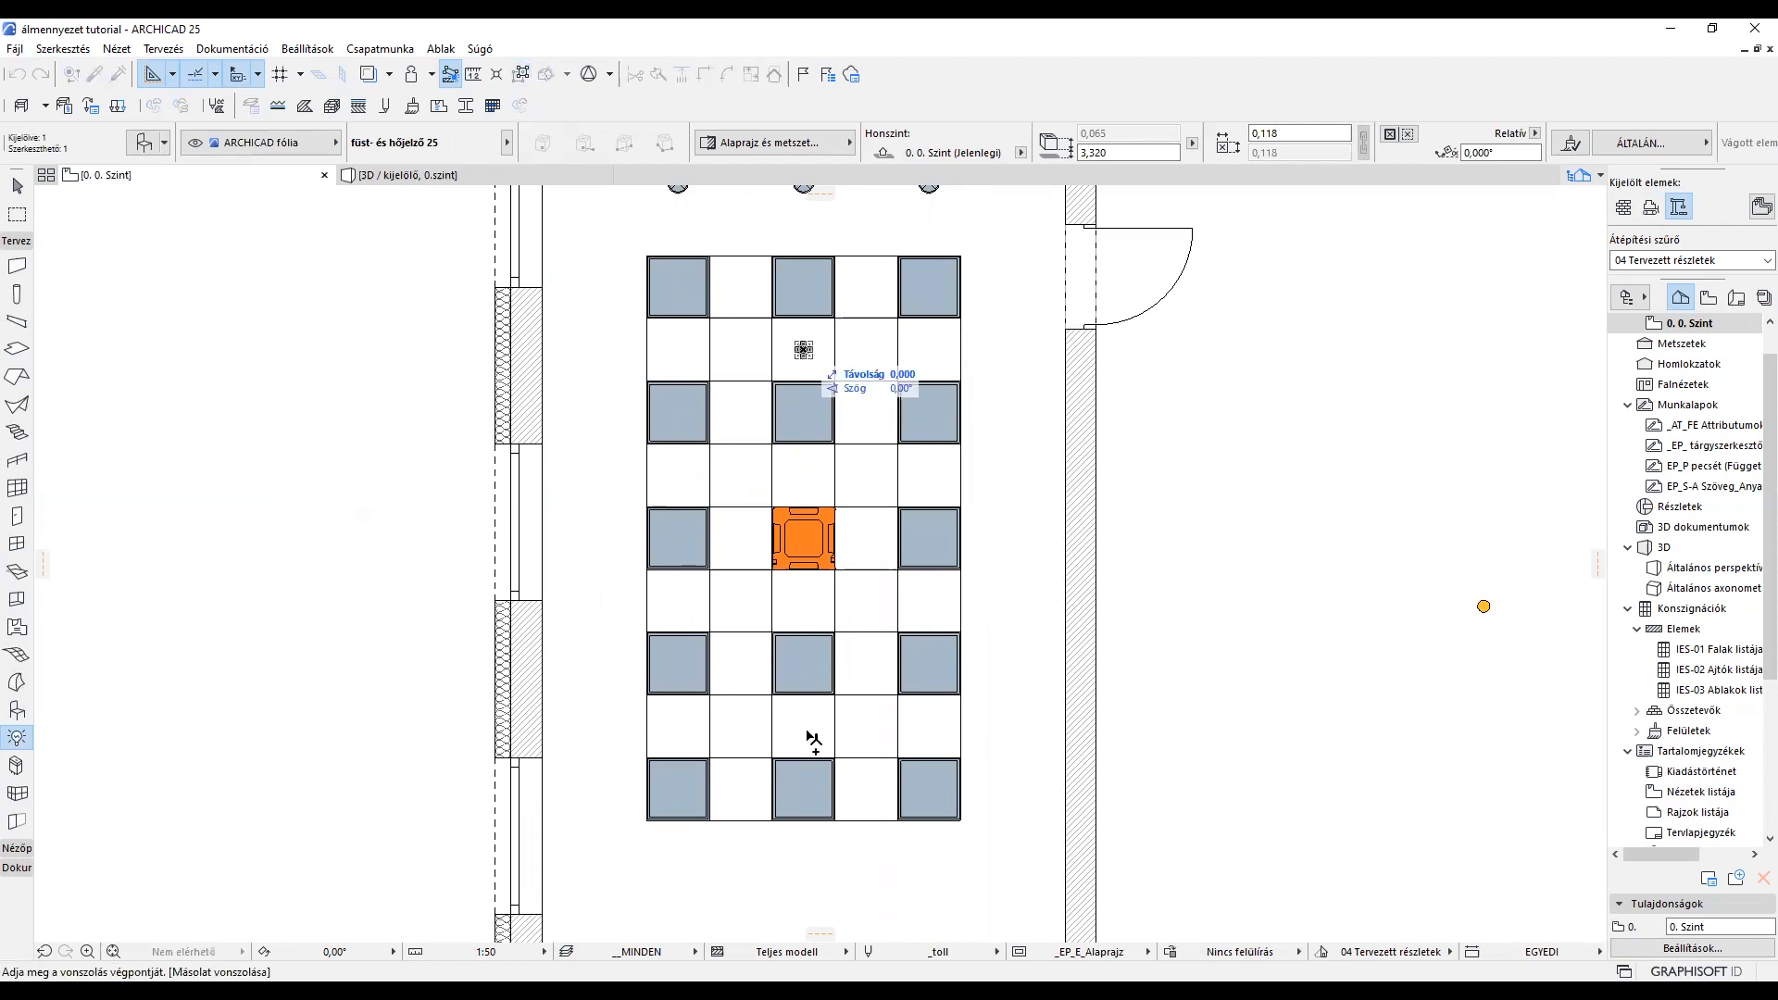
text(3,6)
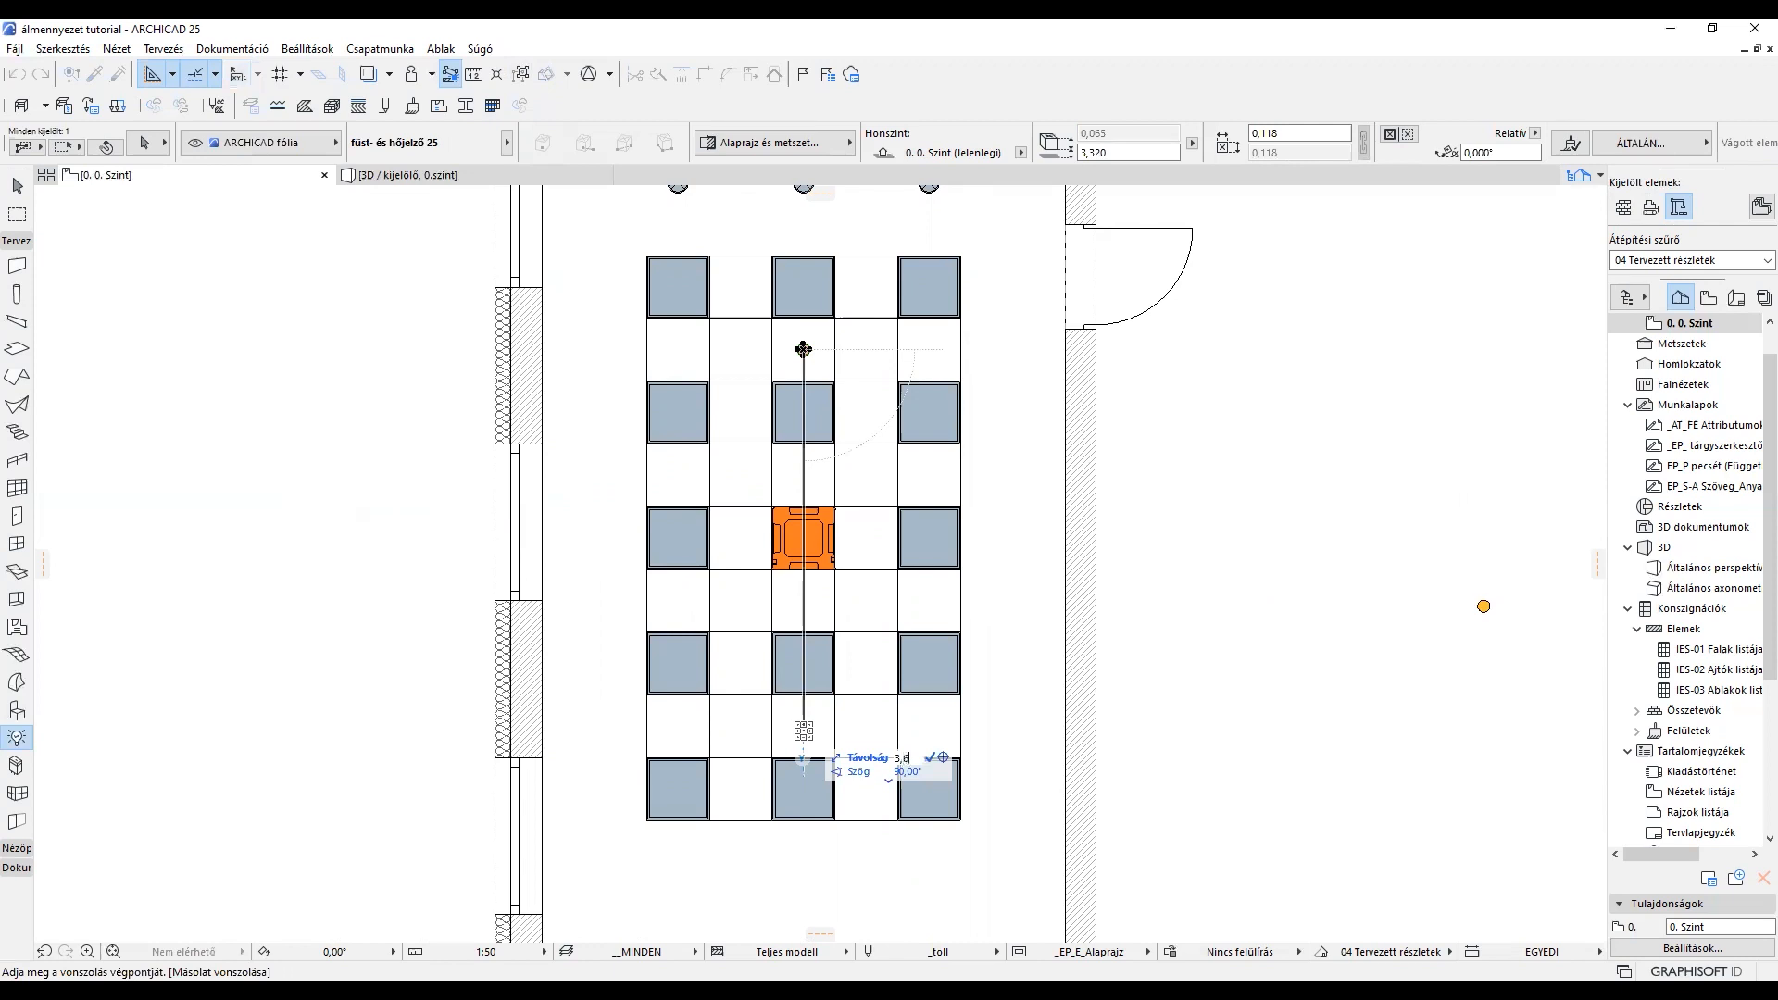
key(Return)
scroll(804, 729, up, 1)
key(Escape)
scroll(1250, 580, down, 2)
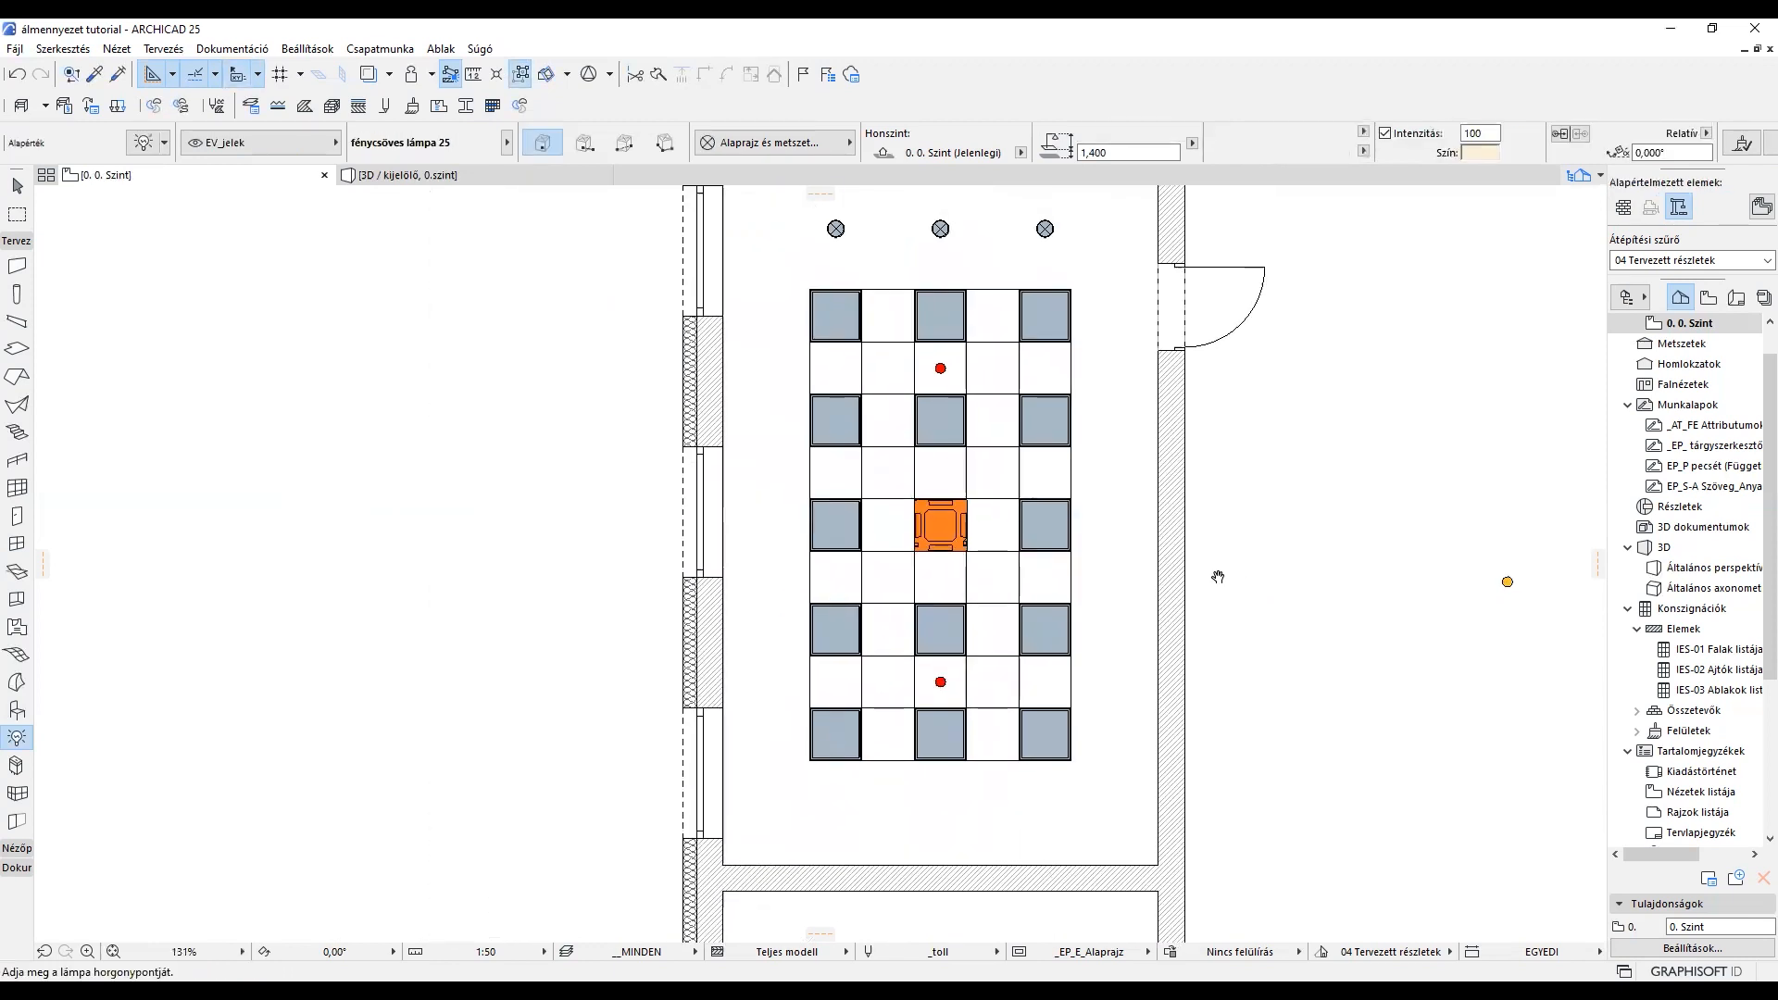
Step: Move the yellow detector to the centre of the cell right of the lower red detector and copy it beside the upper red detector
middle_drag(1219, 575, 1080, 556)
scroll(1377, 581, up, 1)
shift+drag(1387, 537, 1343, 581)
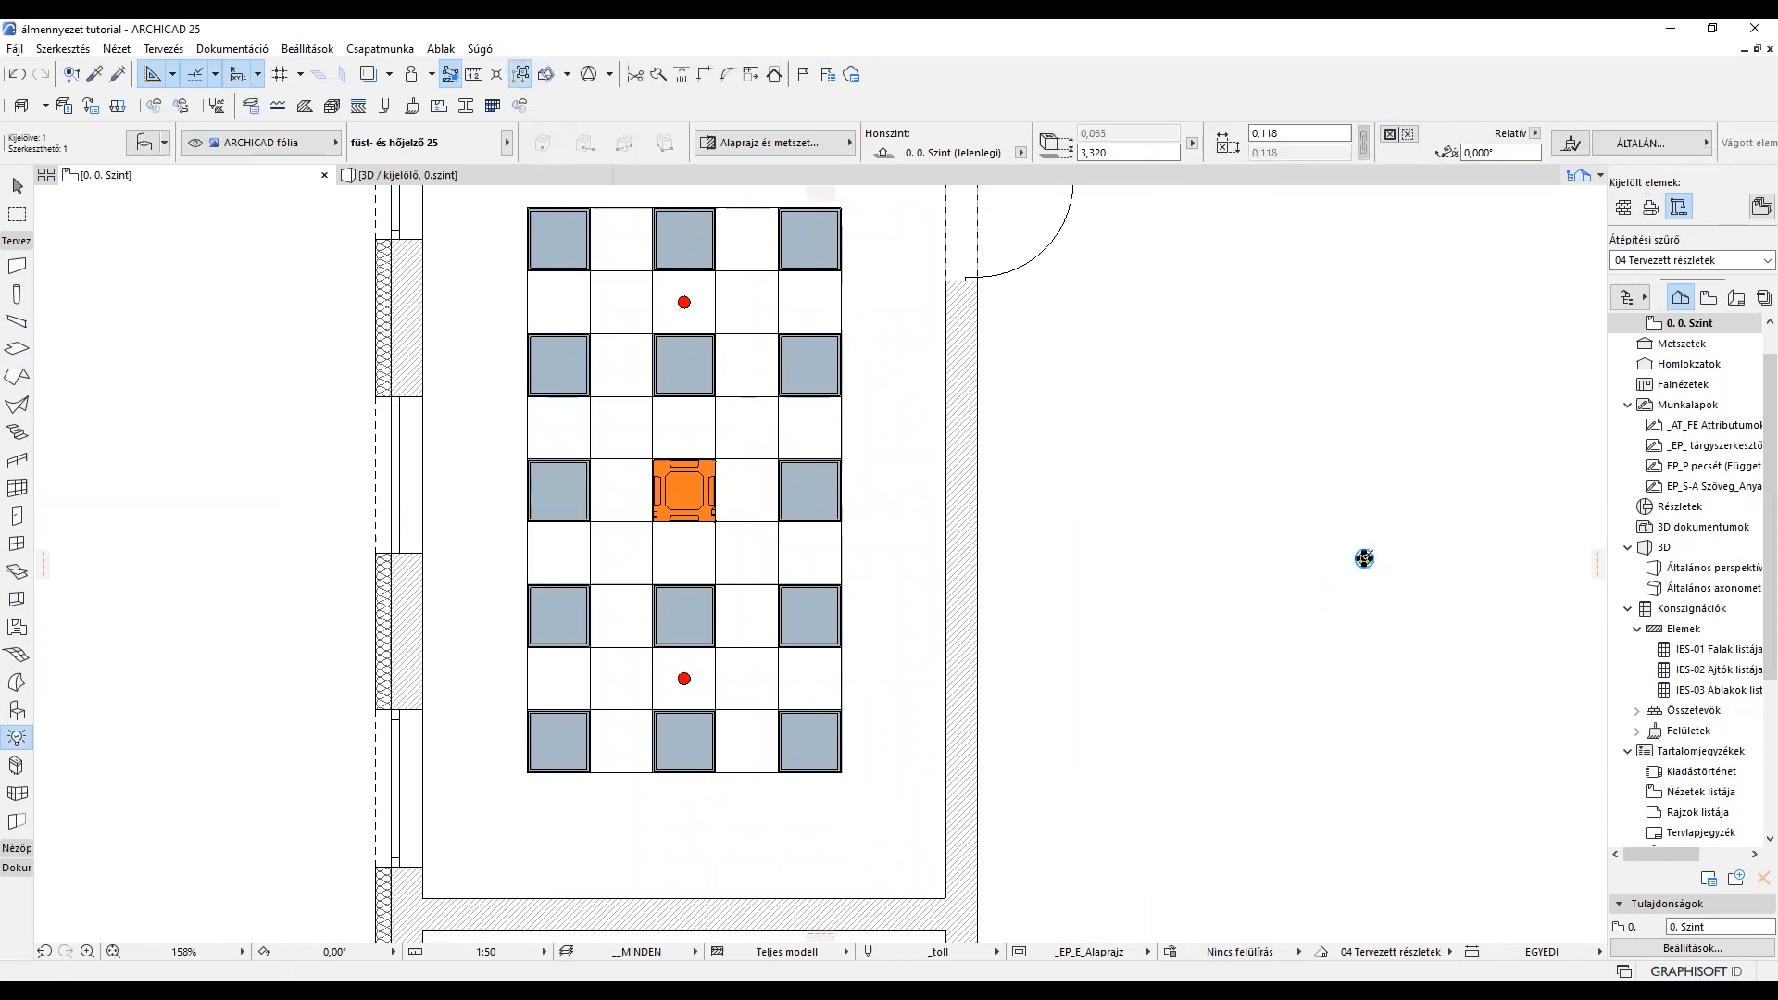
key(ctrl+d)
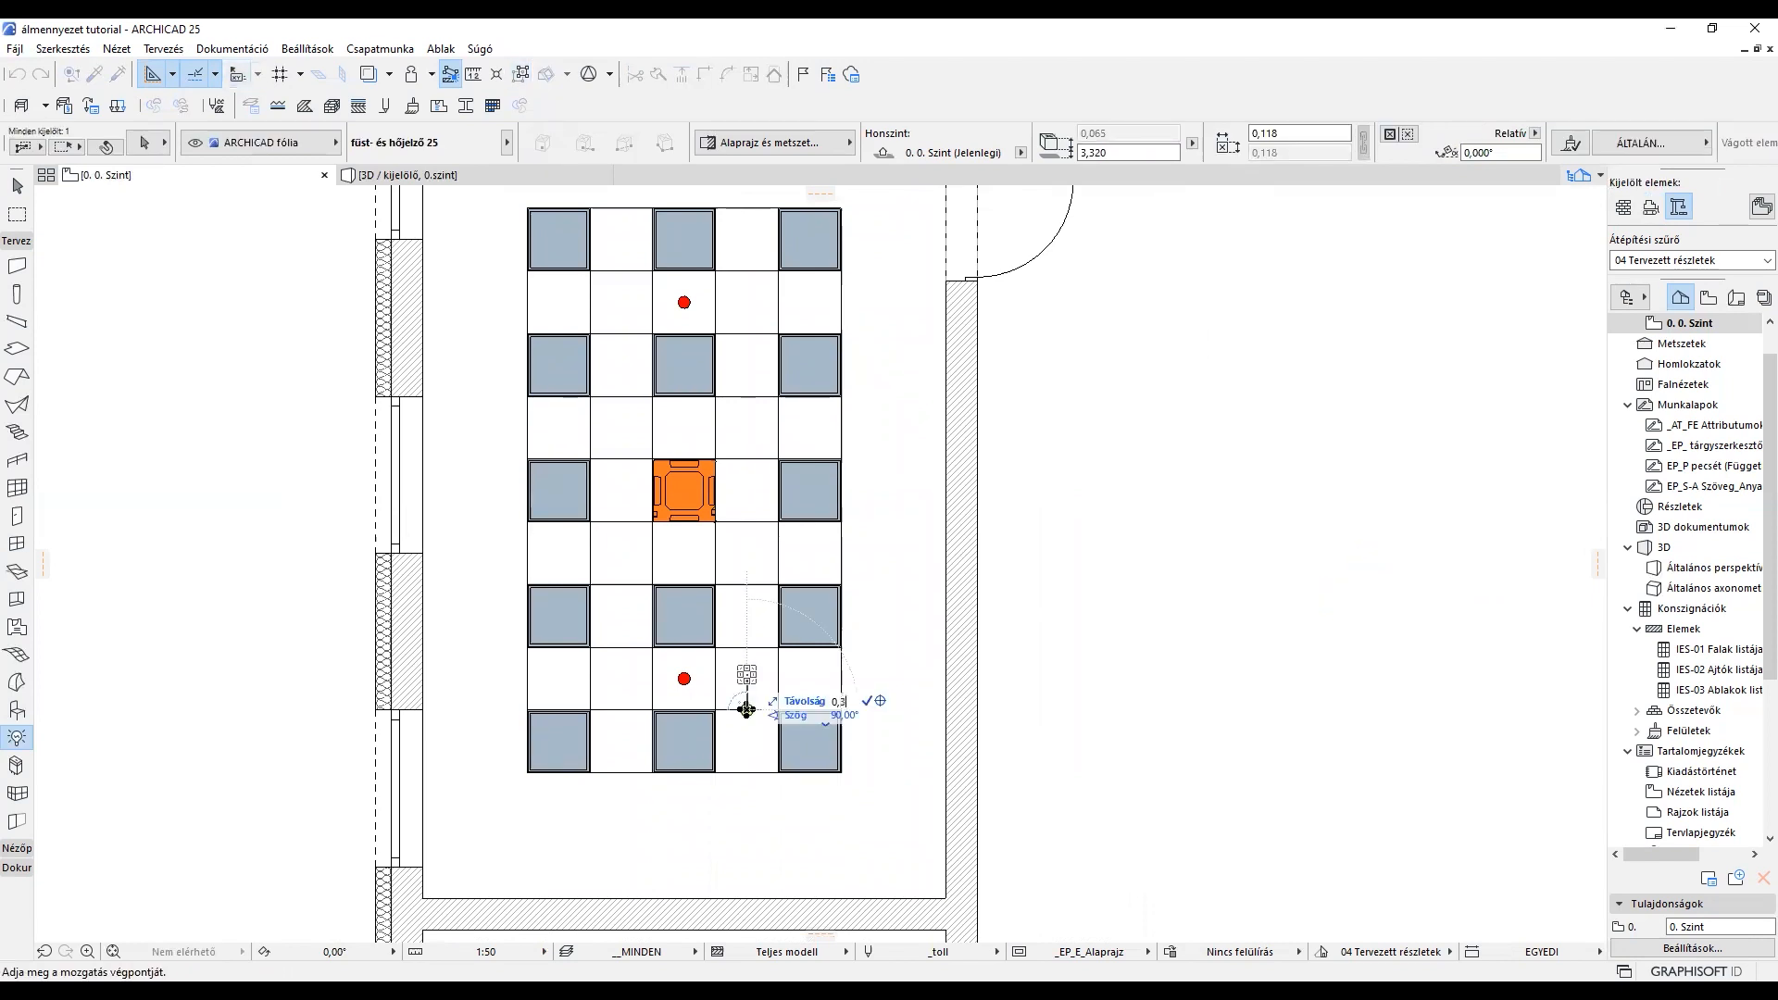
click(747, 679)
scroll(746, 679, up, 3)
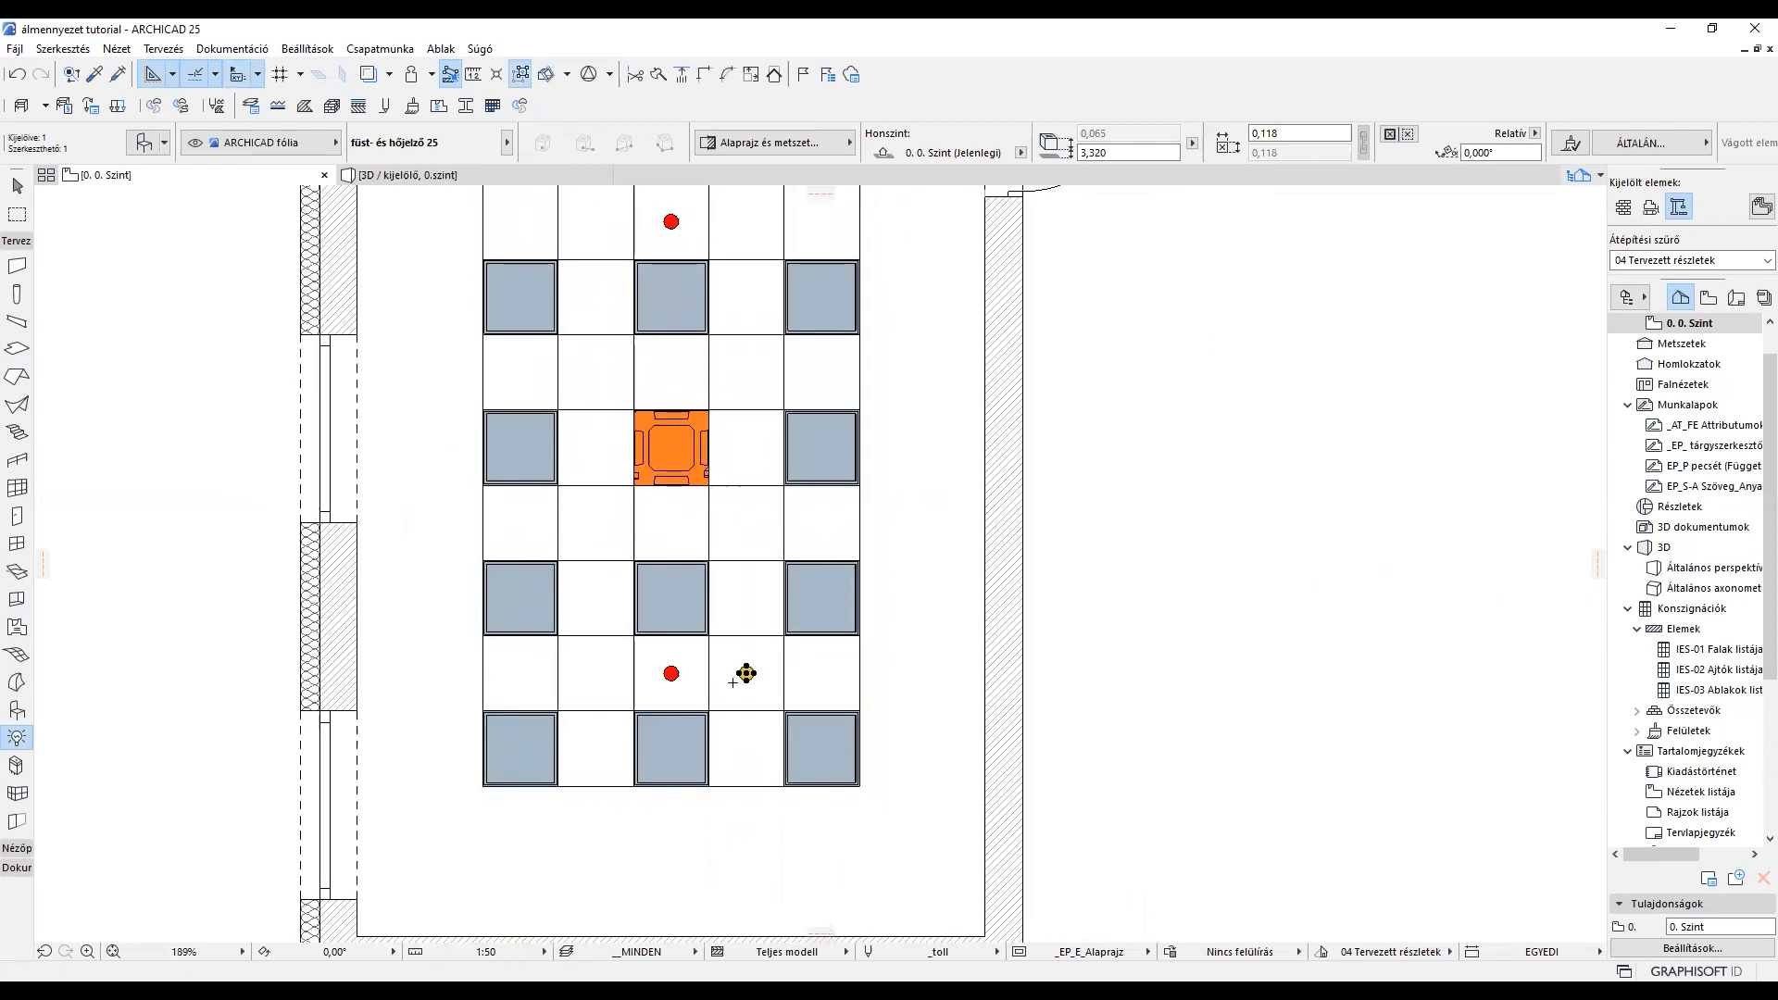
key(ctrl+shift+d)
click(746, 676)
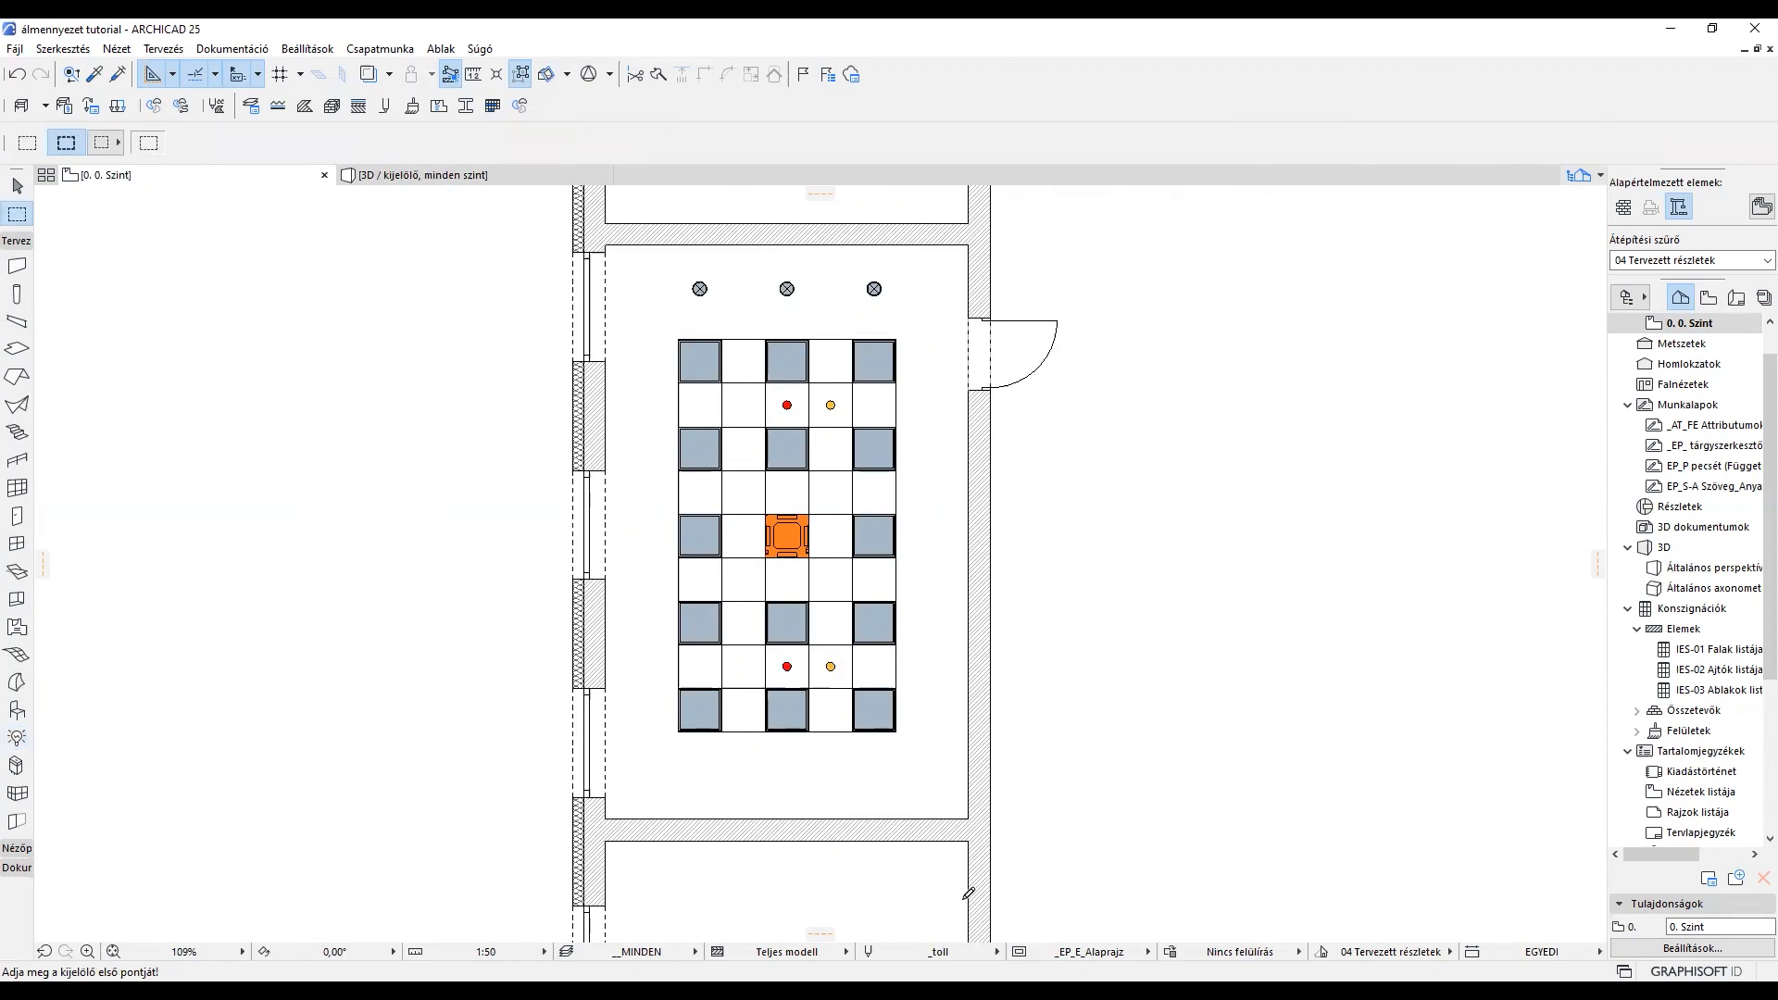
Step: Show the room's marquee area in 3D and examine how the lamps sit in the suspended ceiling
key(F3)
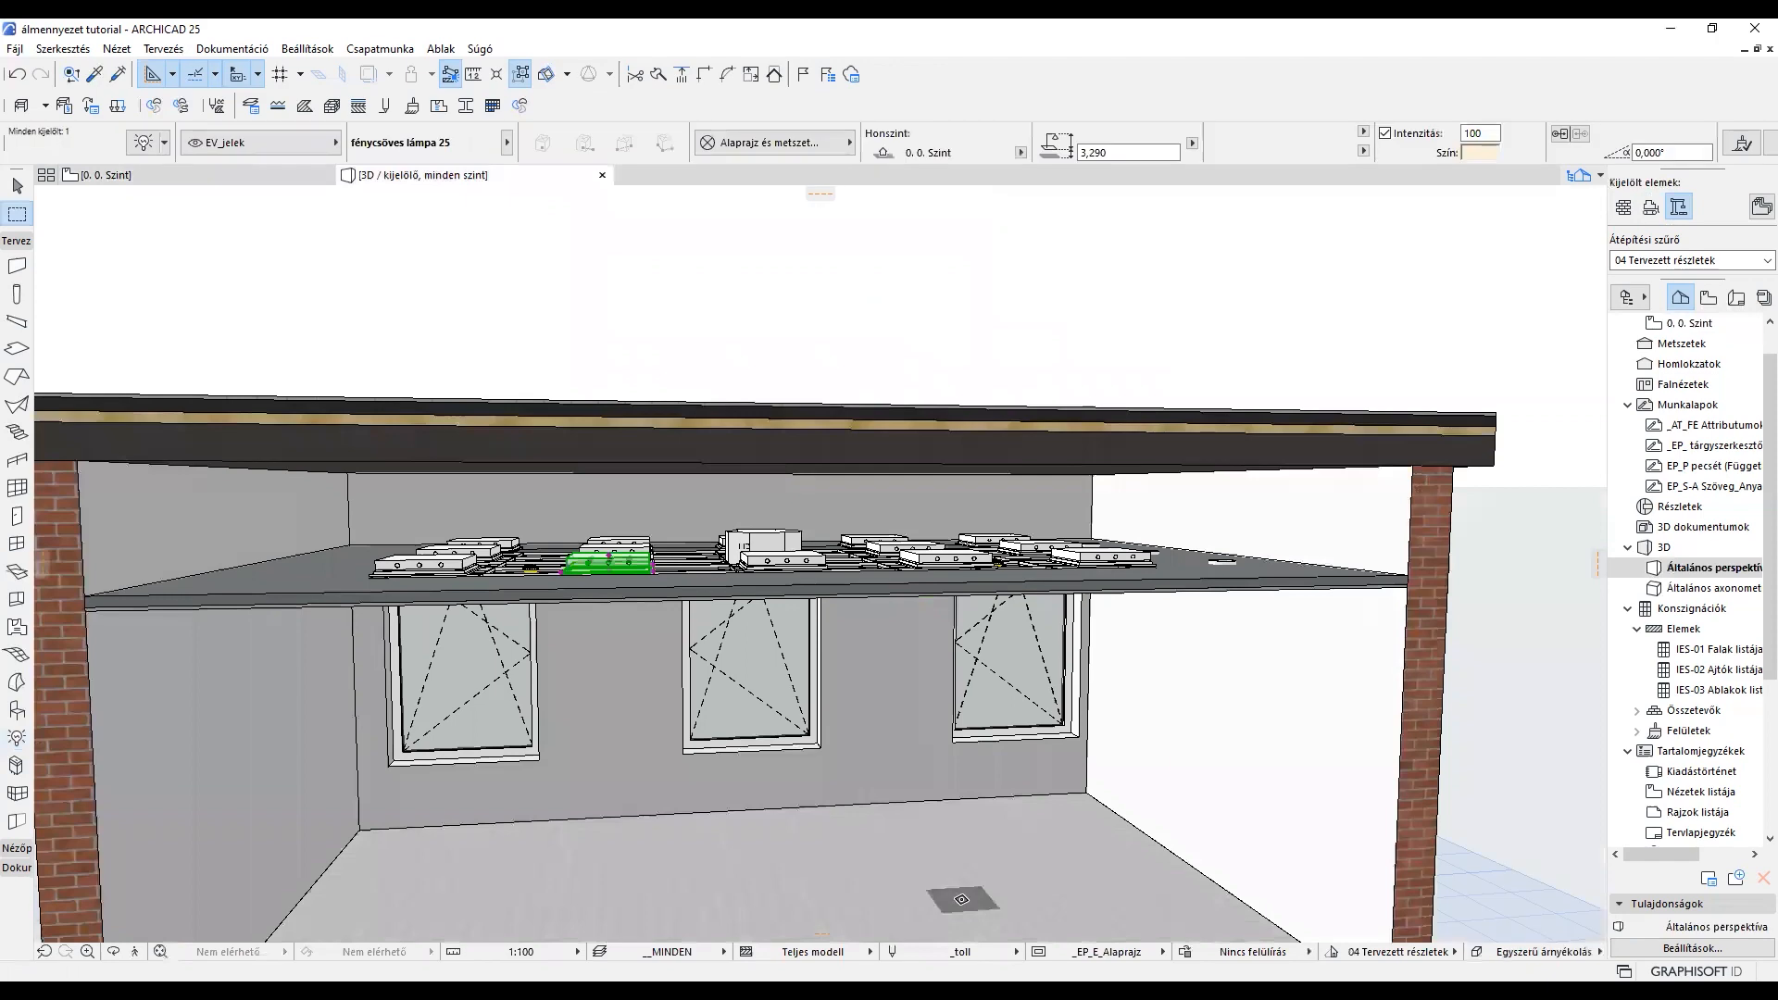
shift+middle_drag(928, 629, 936, 309)
key(Escape)
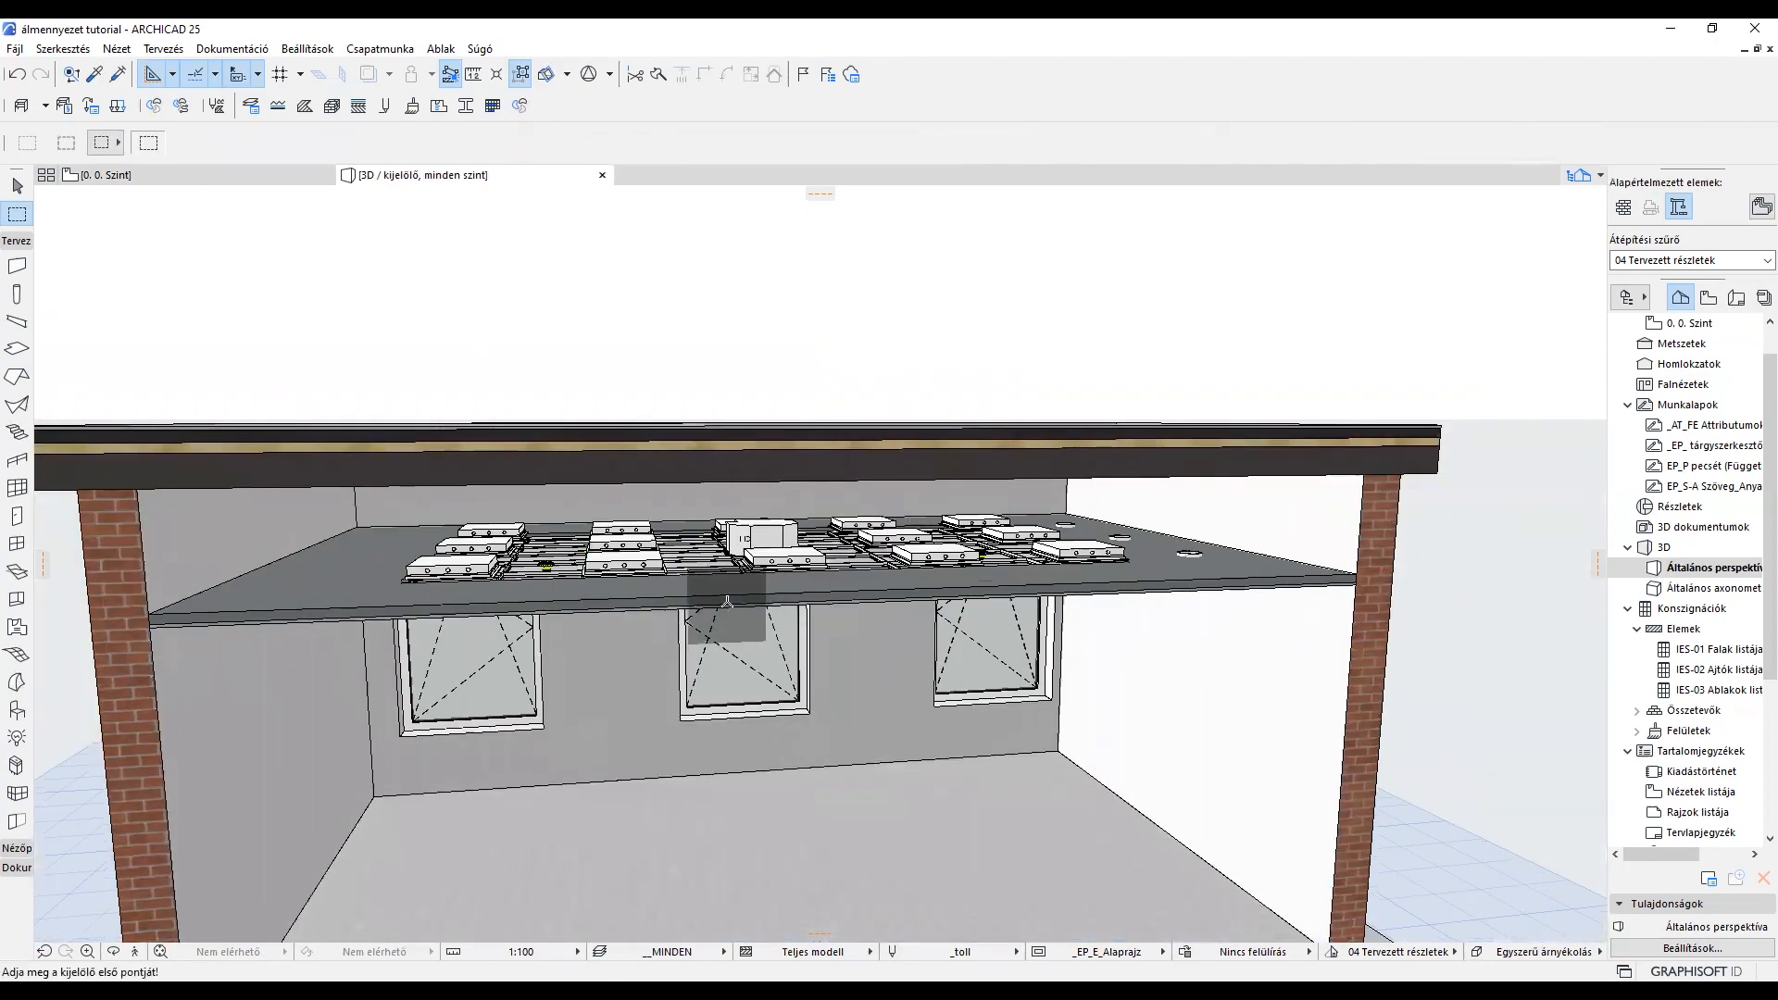
Step: Return to the floor plan, activate the Lamp tool and try selecting all lamps in the marquee area
key(F2)
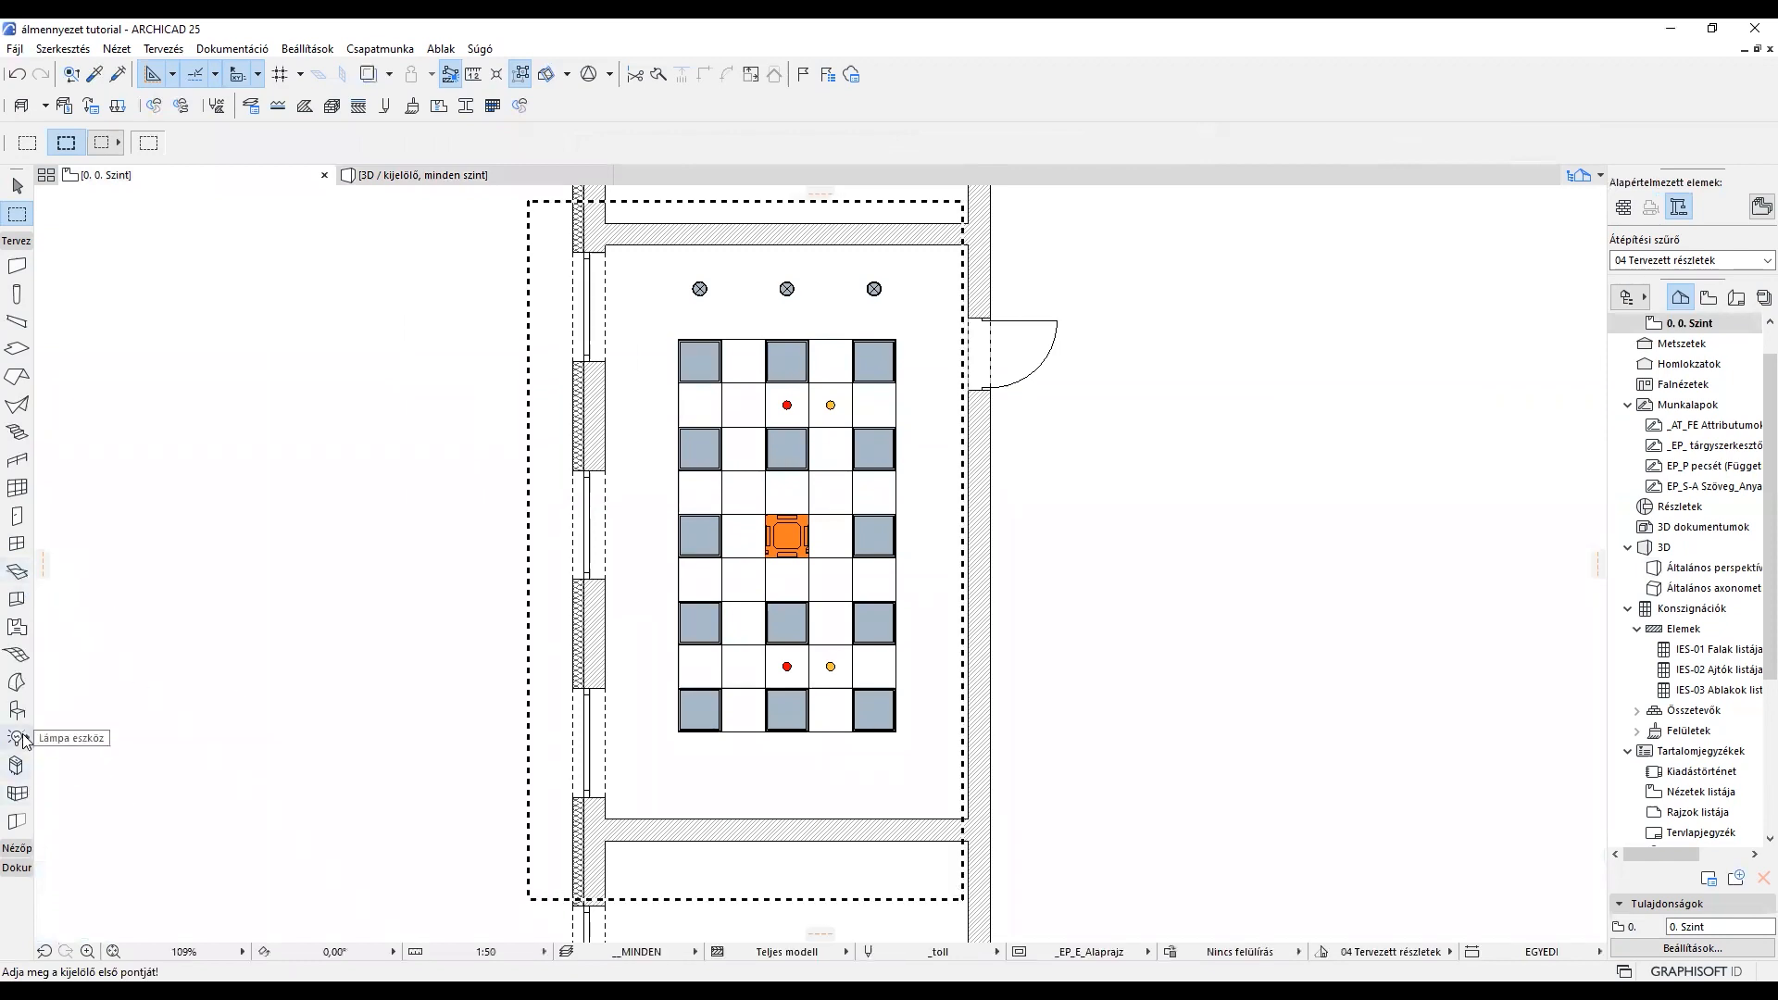
click(17, 738)
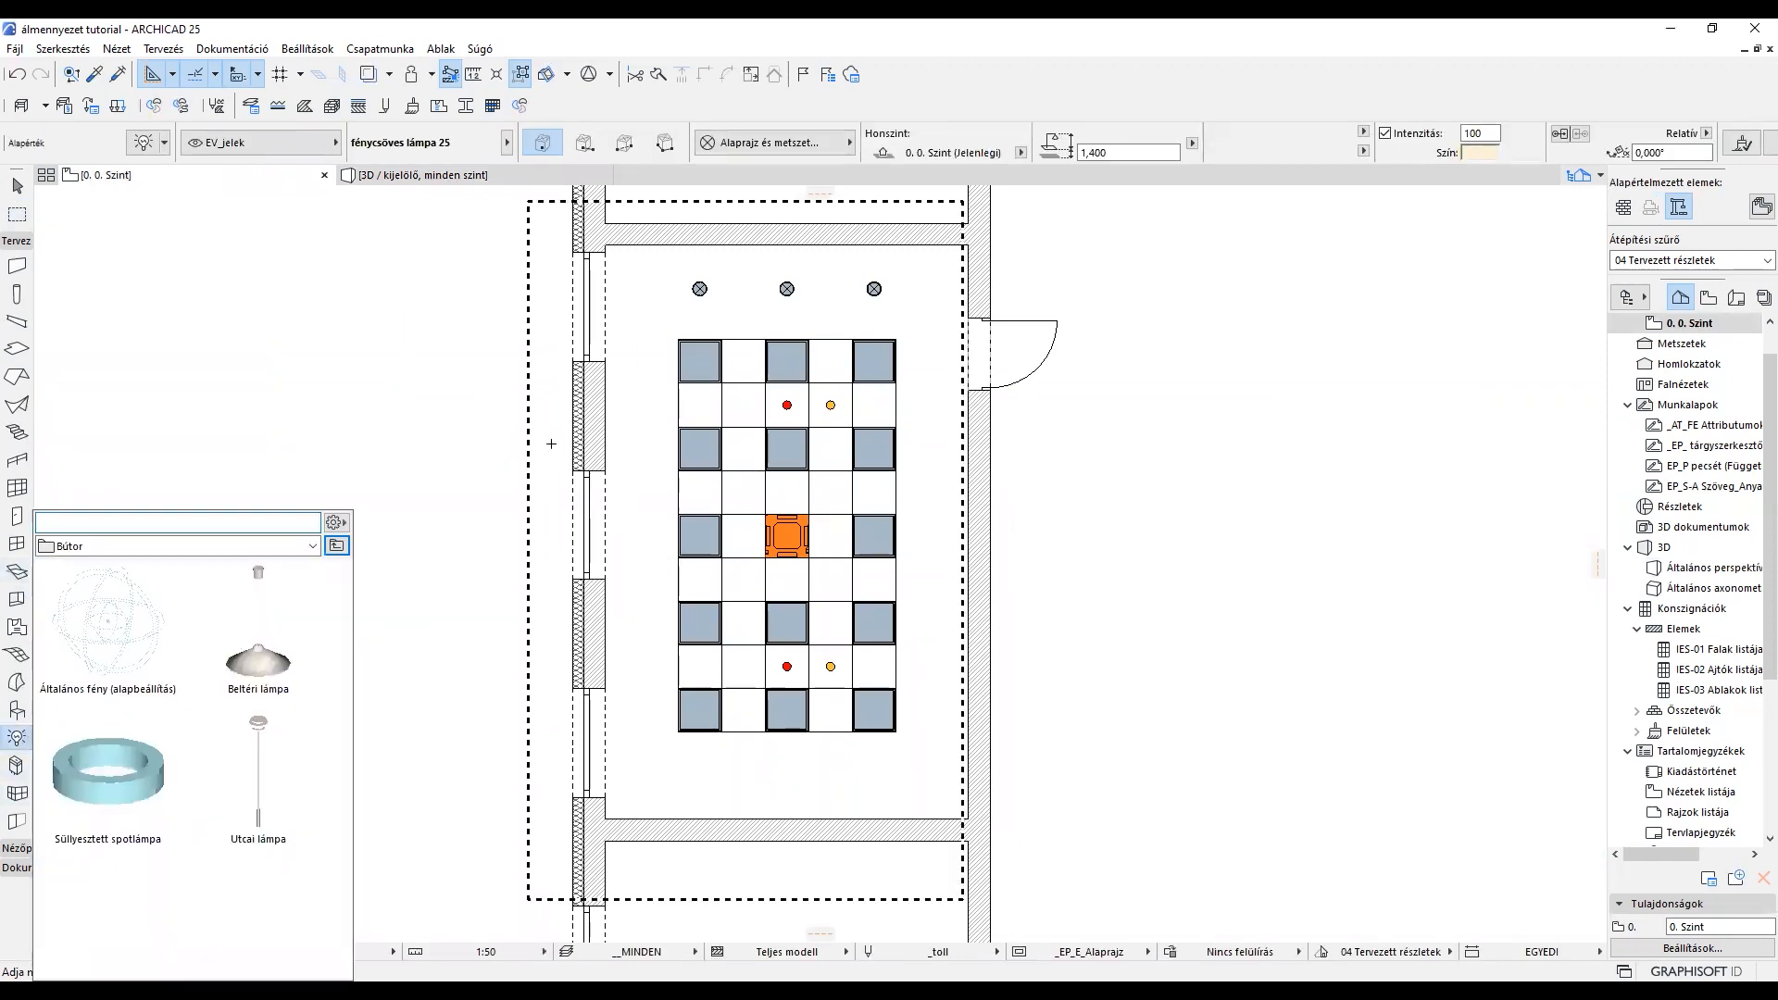
key(ctrl+a)
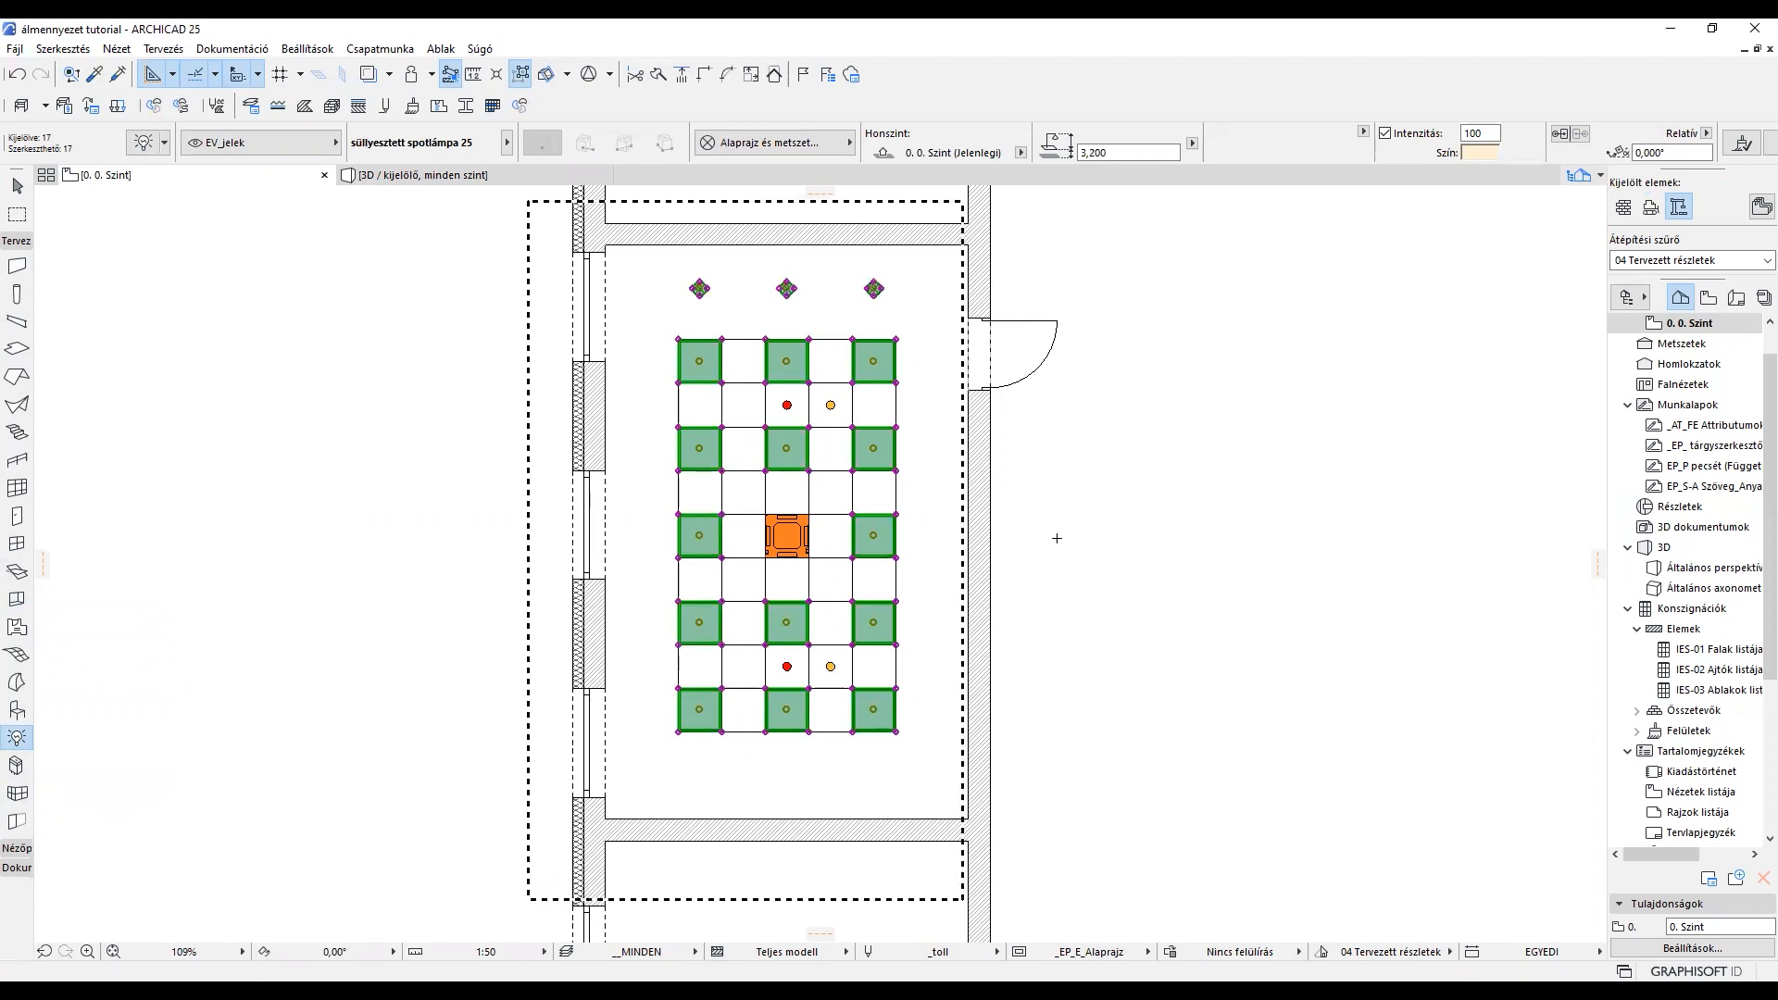
key(Escape)
Step: Select all lamps in the 3D view and set their elevation to 3,200 m
key(F3)
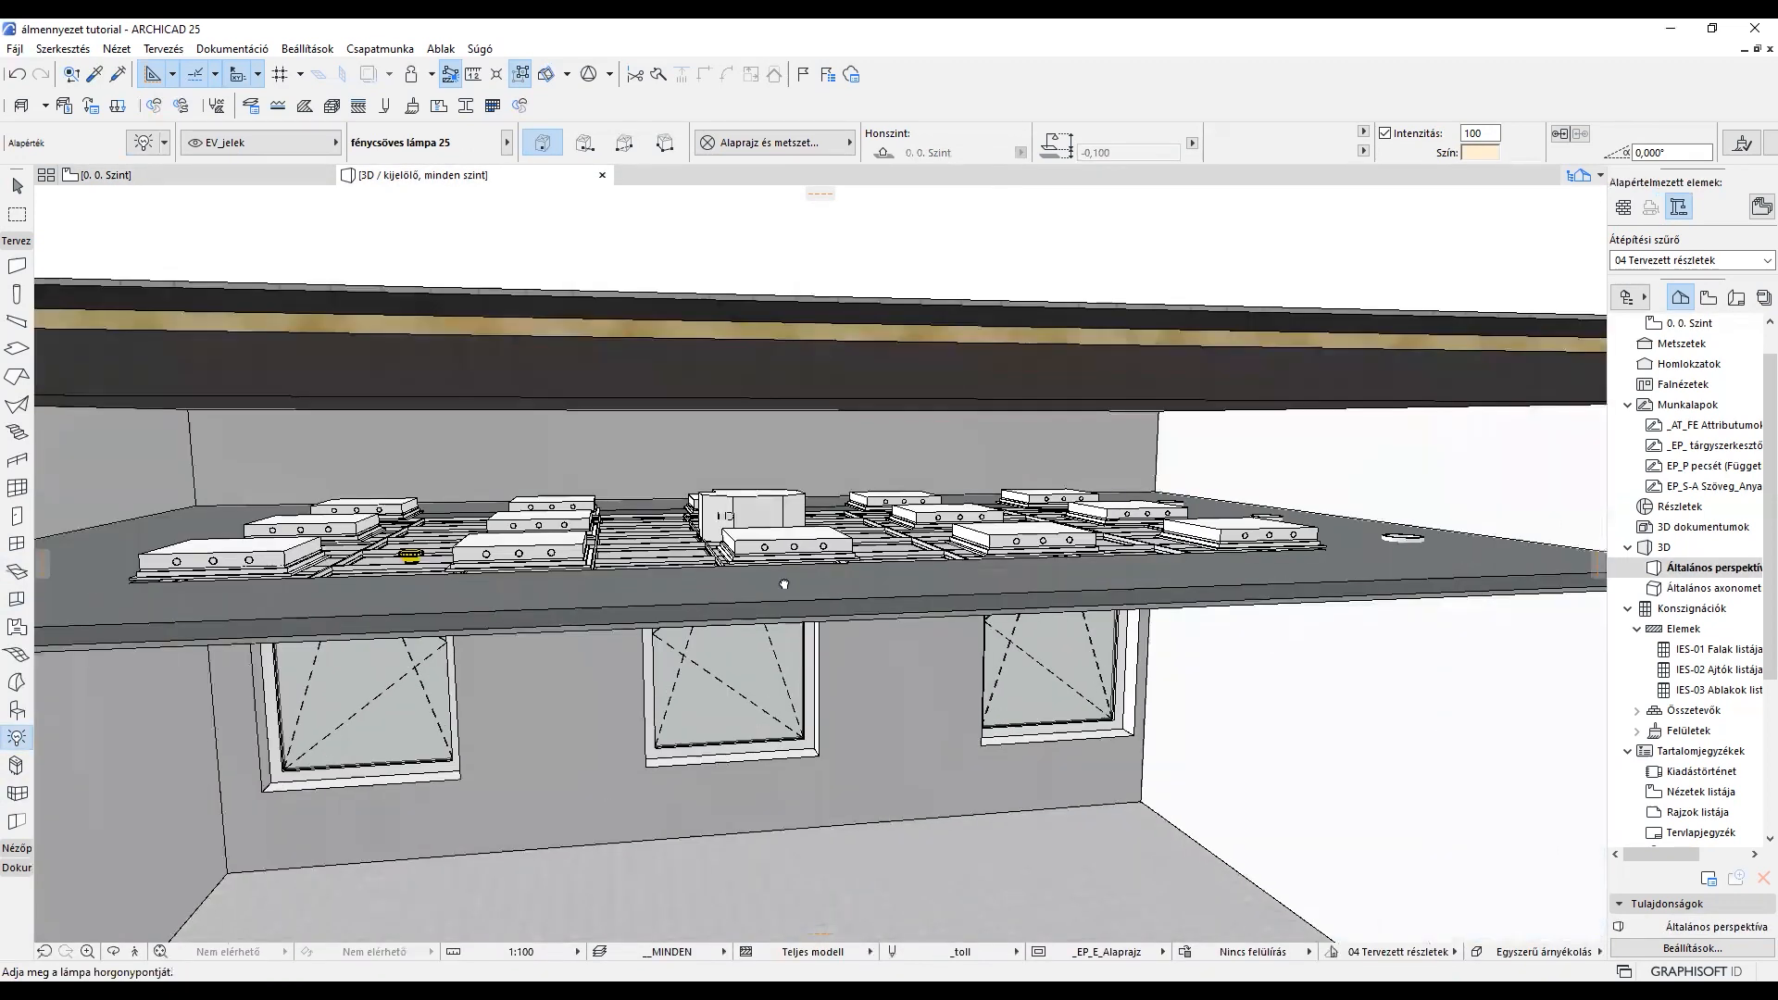
shift+middle_drag(785, 584, 784, 535)
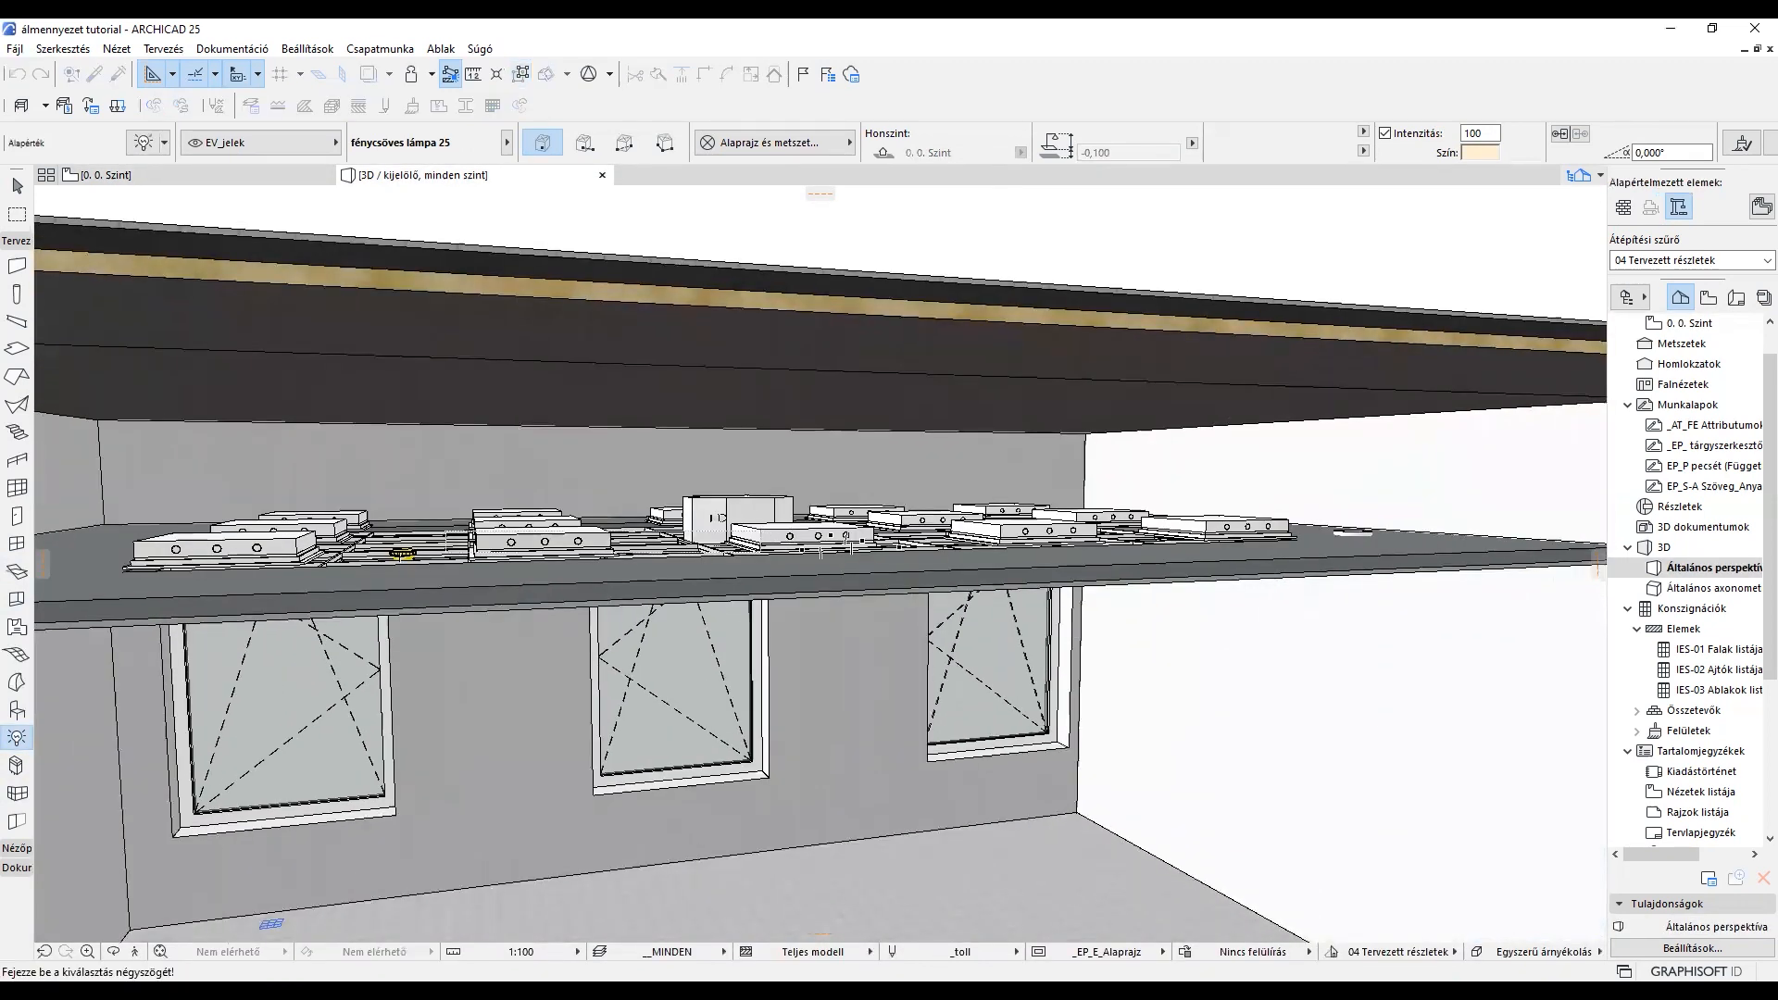
click(476, 554)
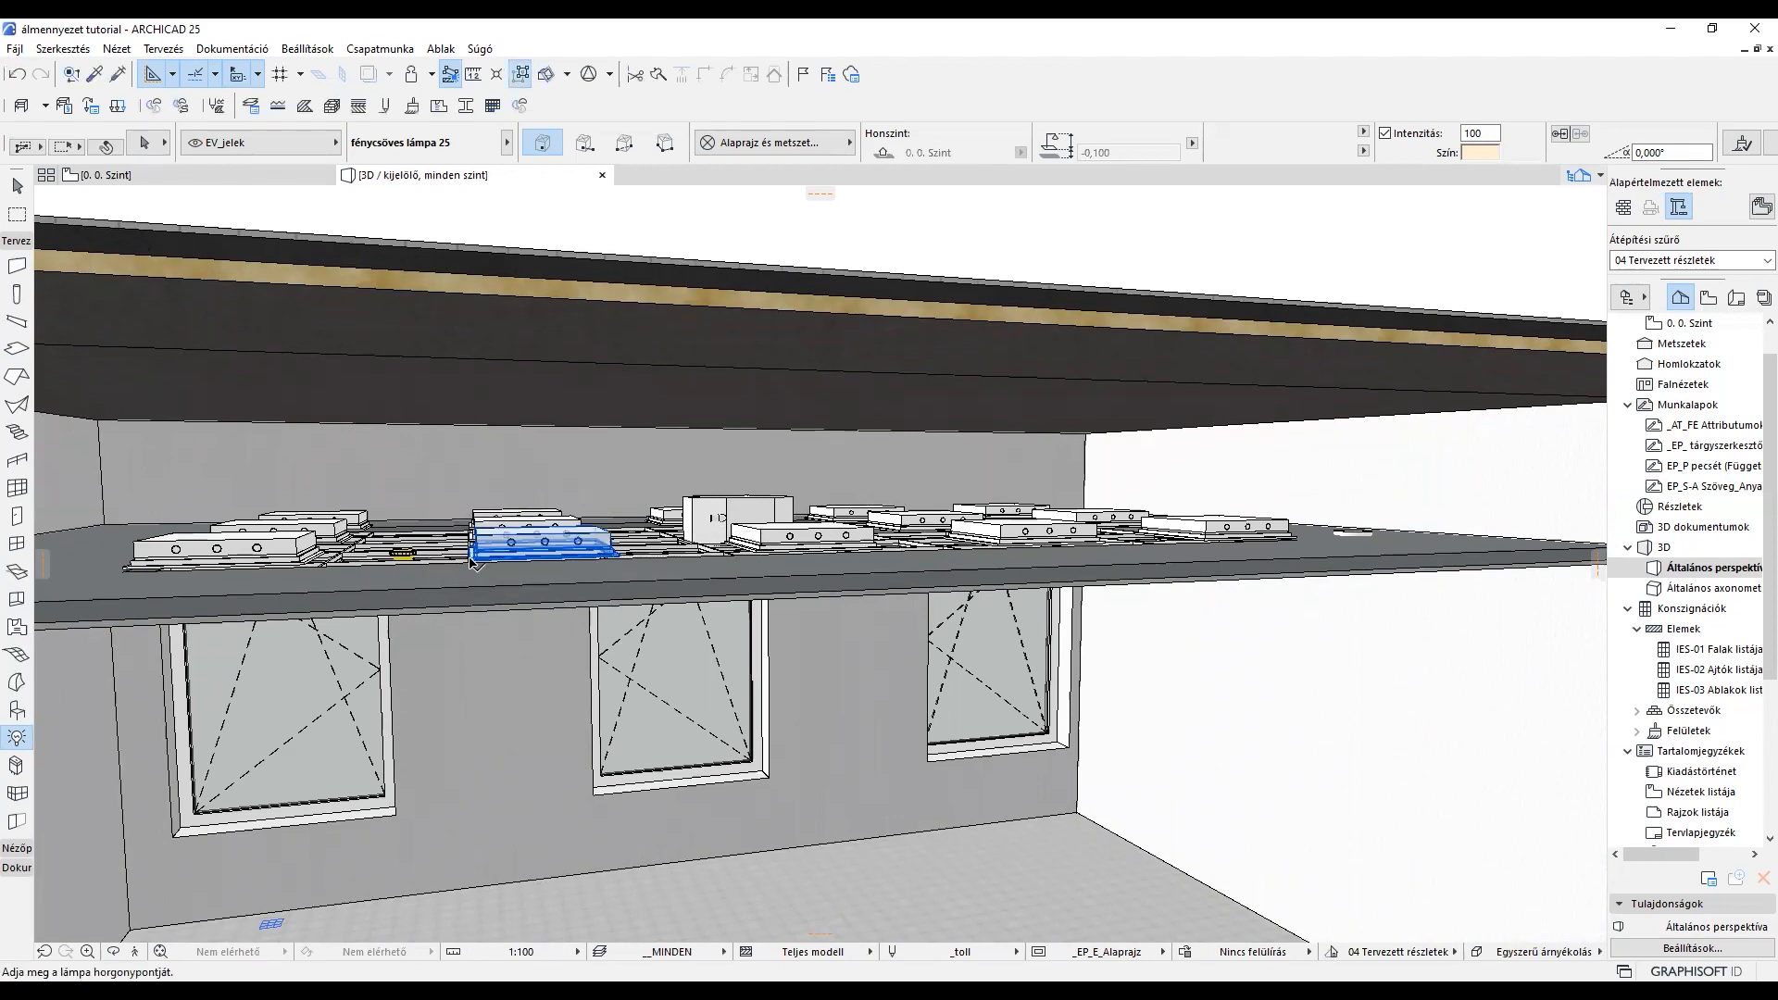
middle_drag(476, 554, 848, 444)
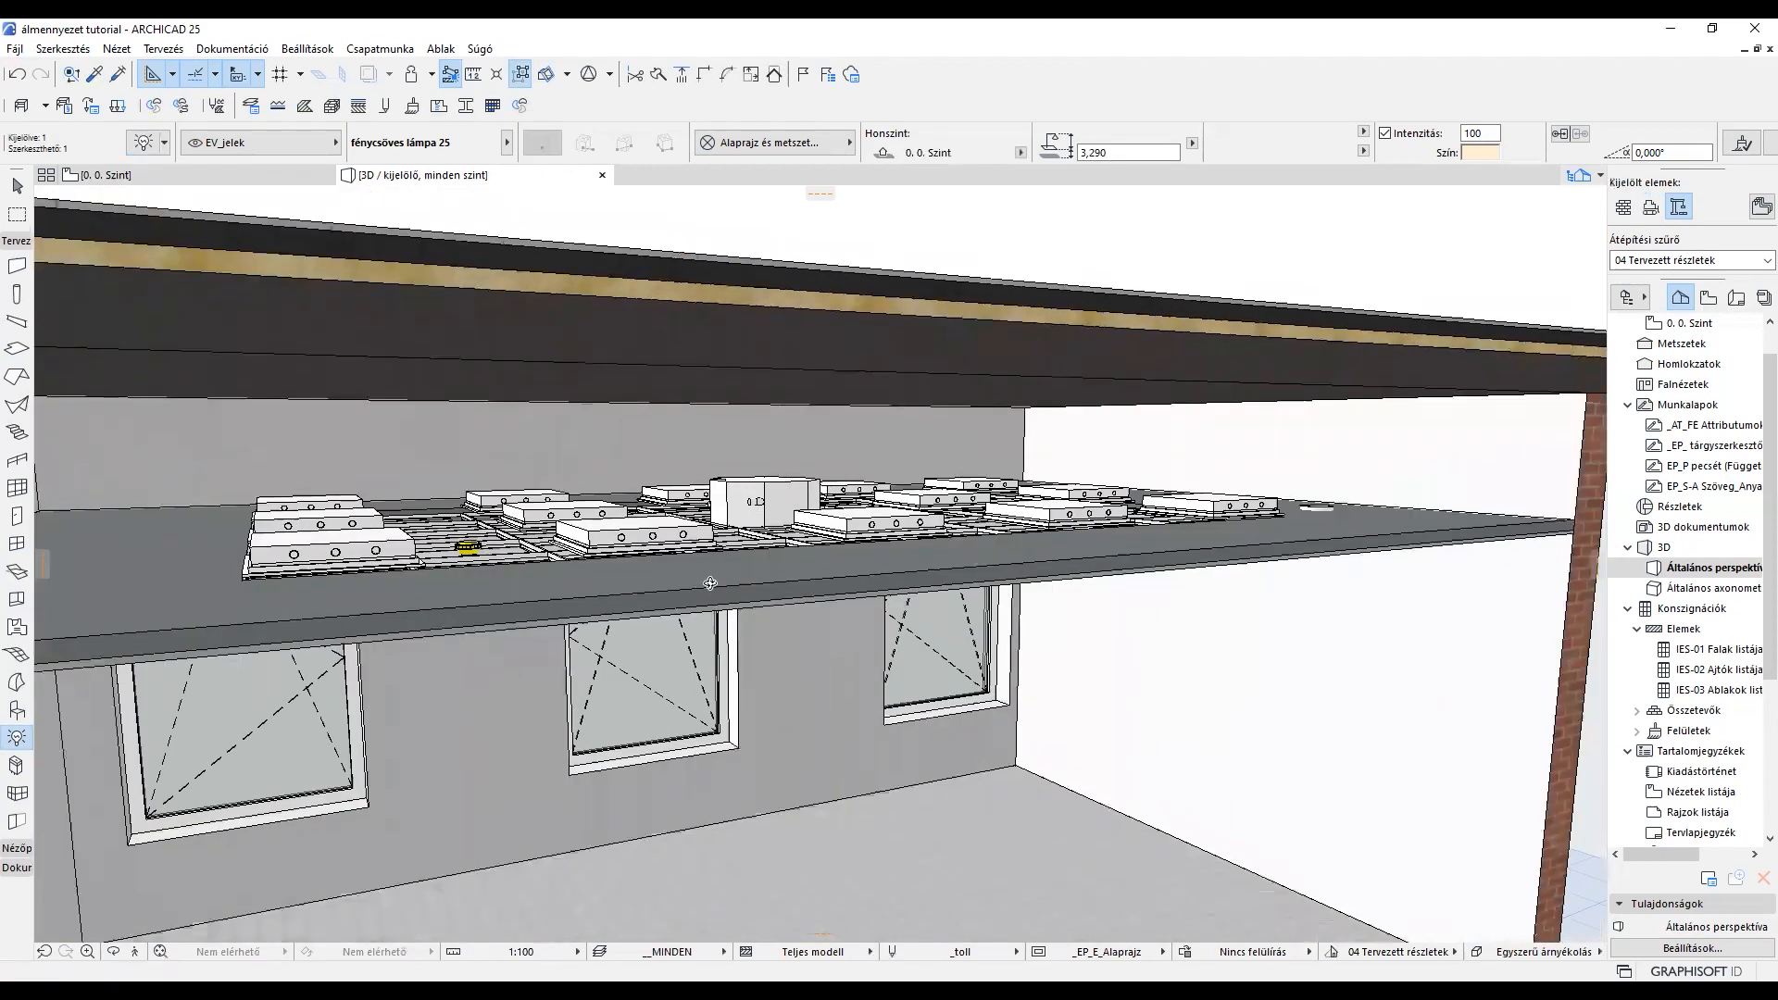
key(ctrl+a)
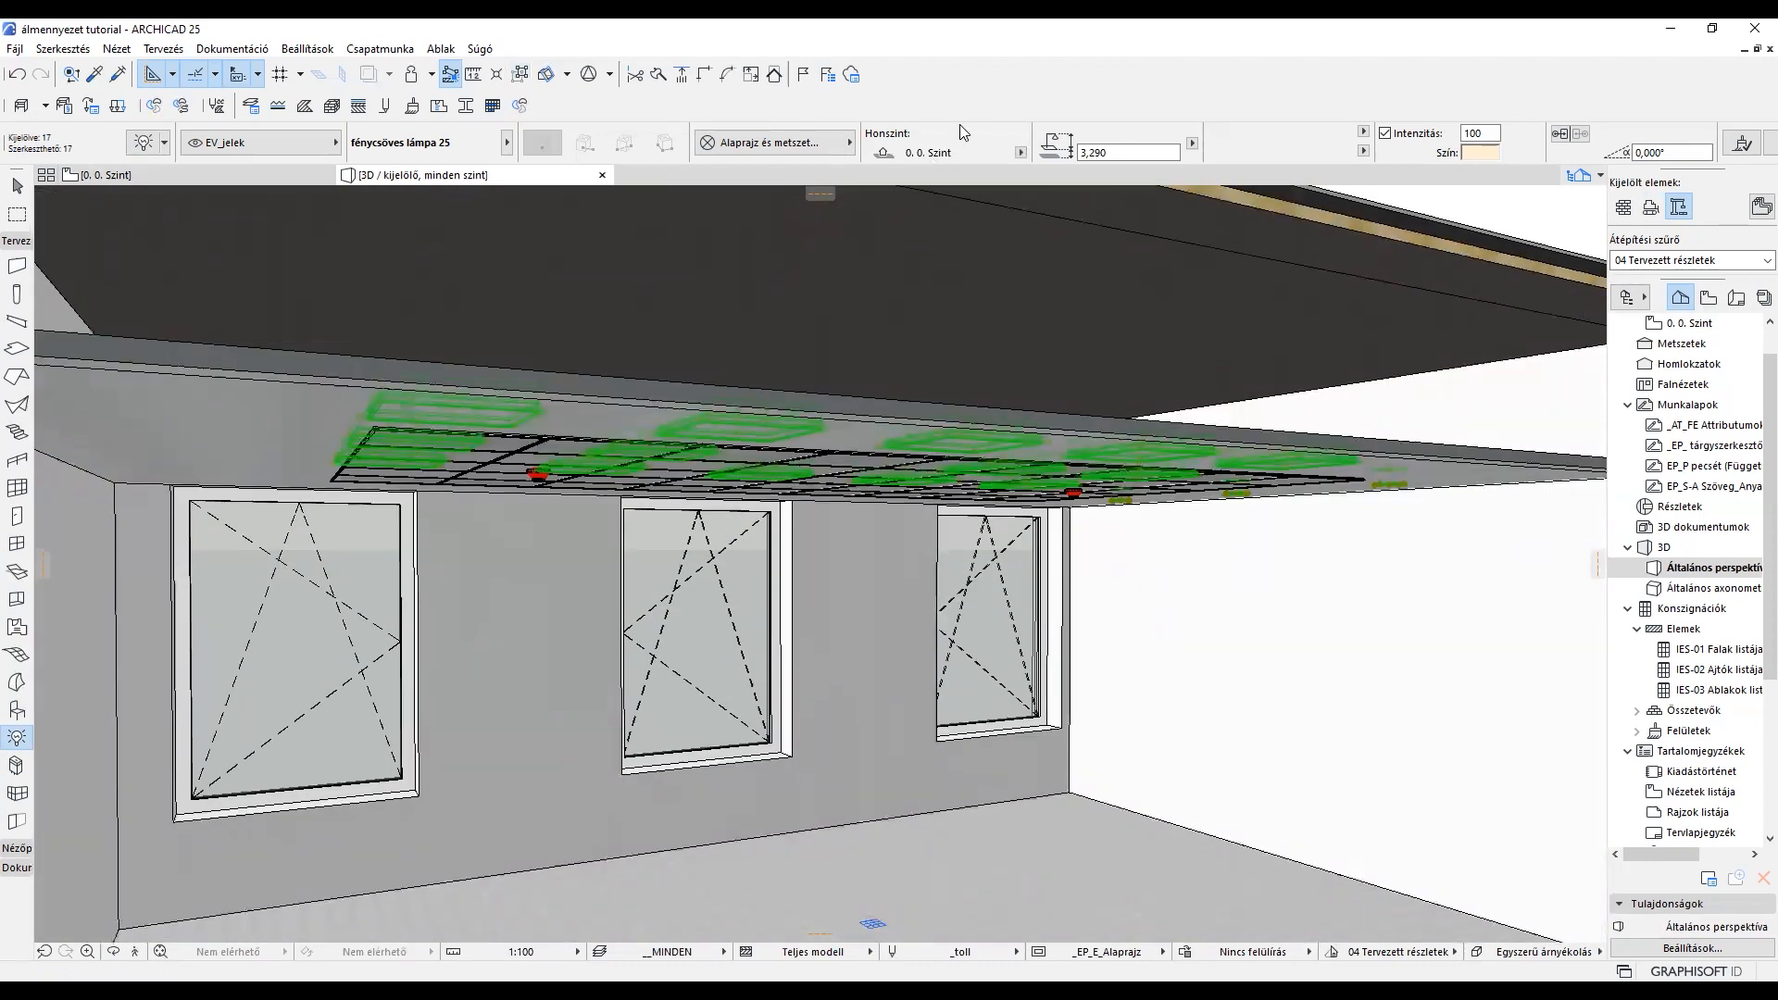
double_click(1109, 150)
text(3,200)
key(Return)
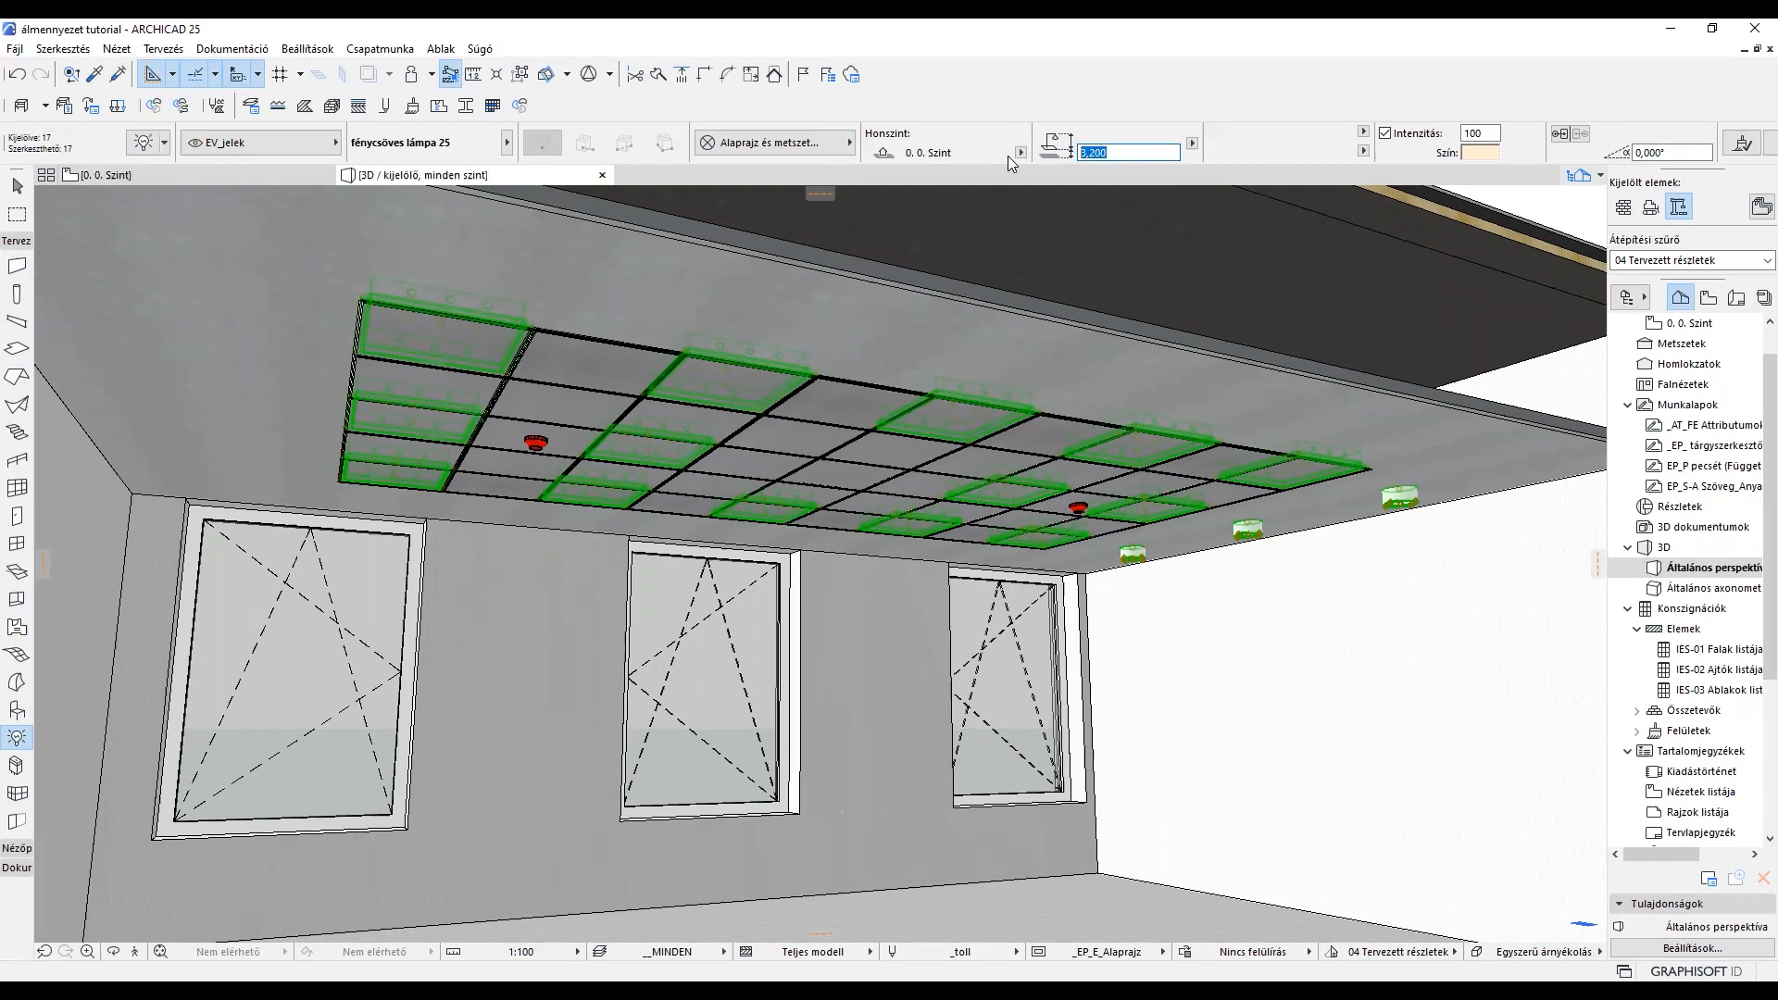
Step: Set the elevation of all selected lamps to 3,180 m, check them from below and clear the selection
text(3,180)
key(Return)
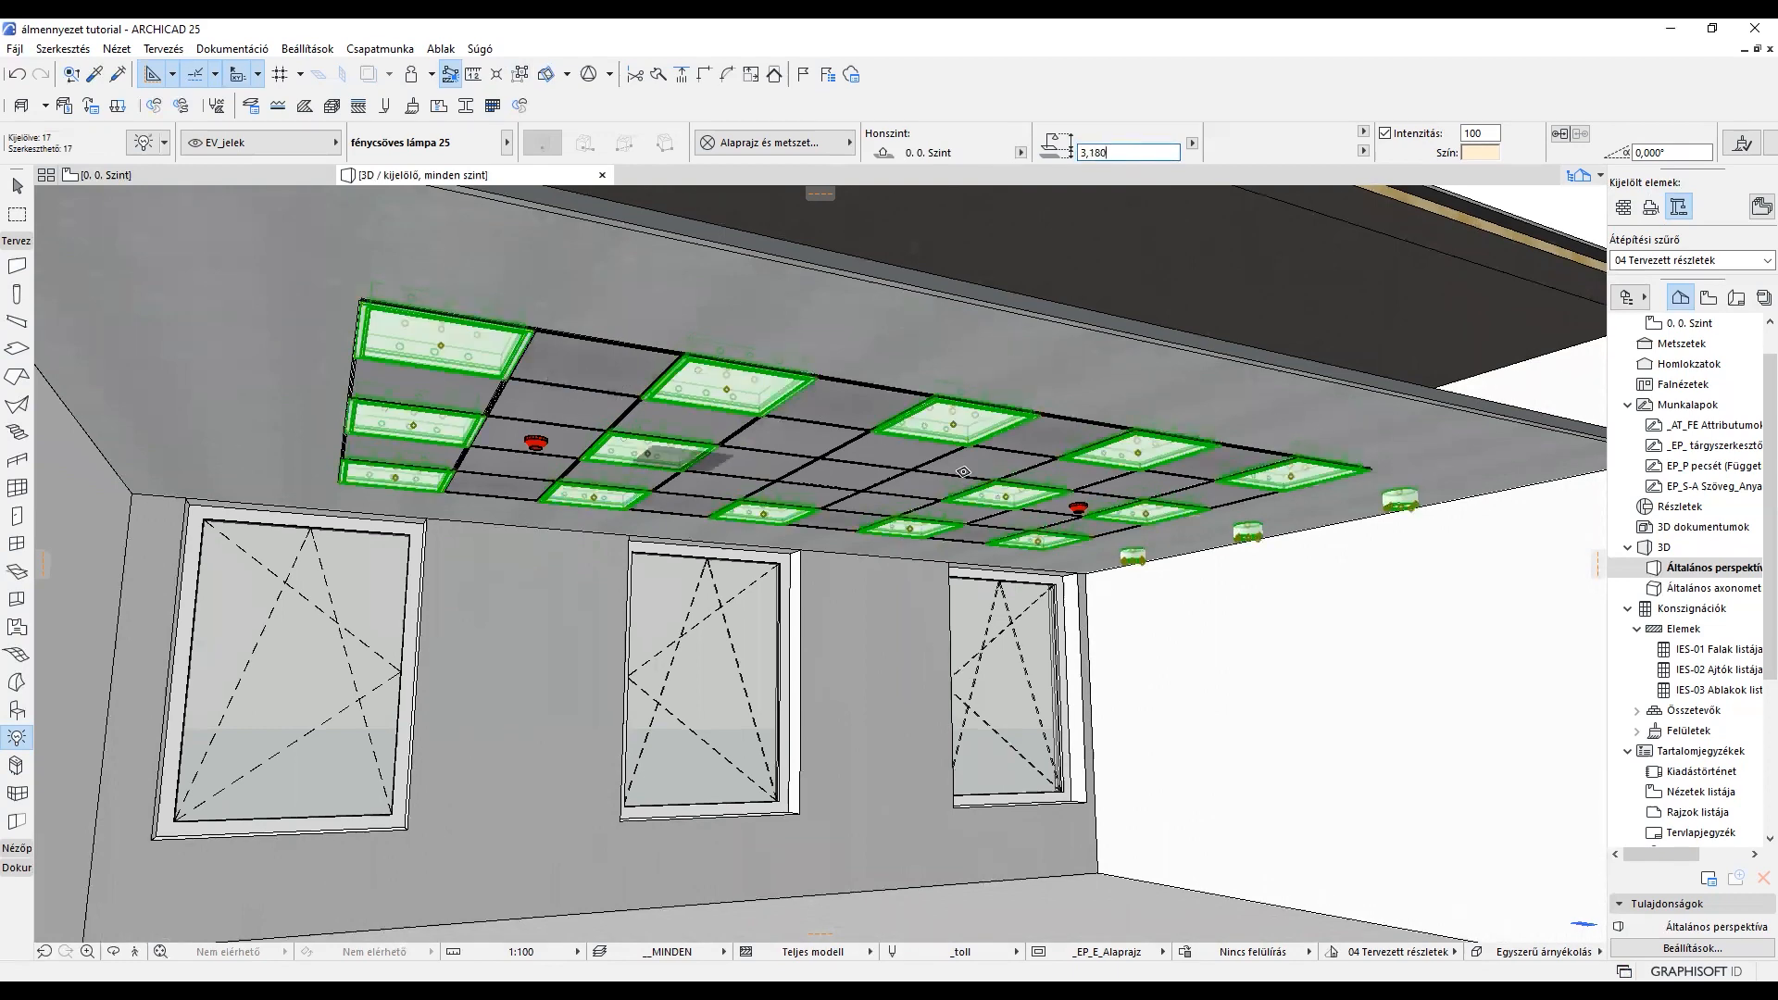
key(Escape)
scroll(933, 361, up, 5)
scroll(933, 361, down, 6)
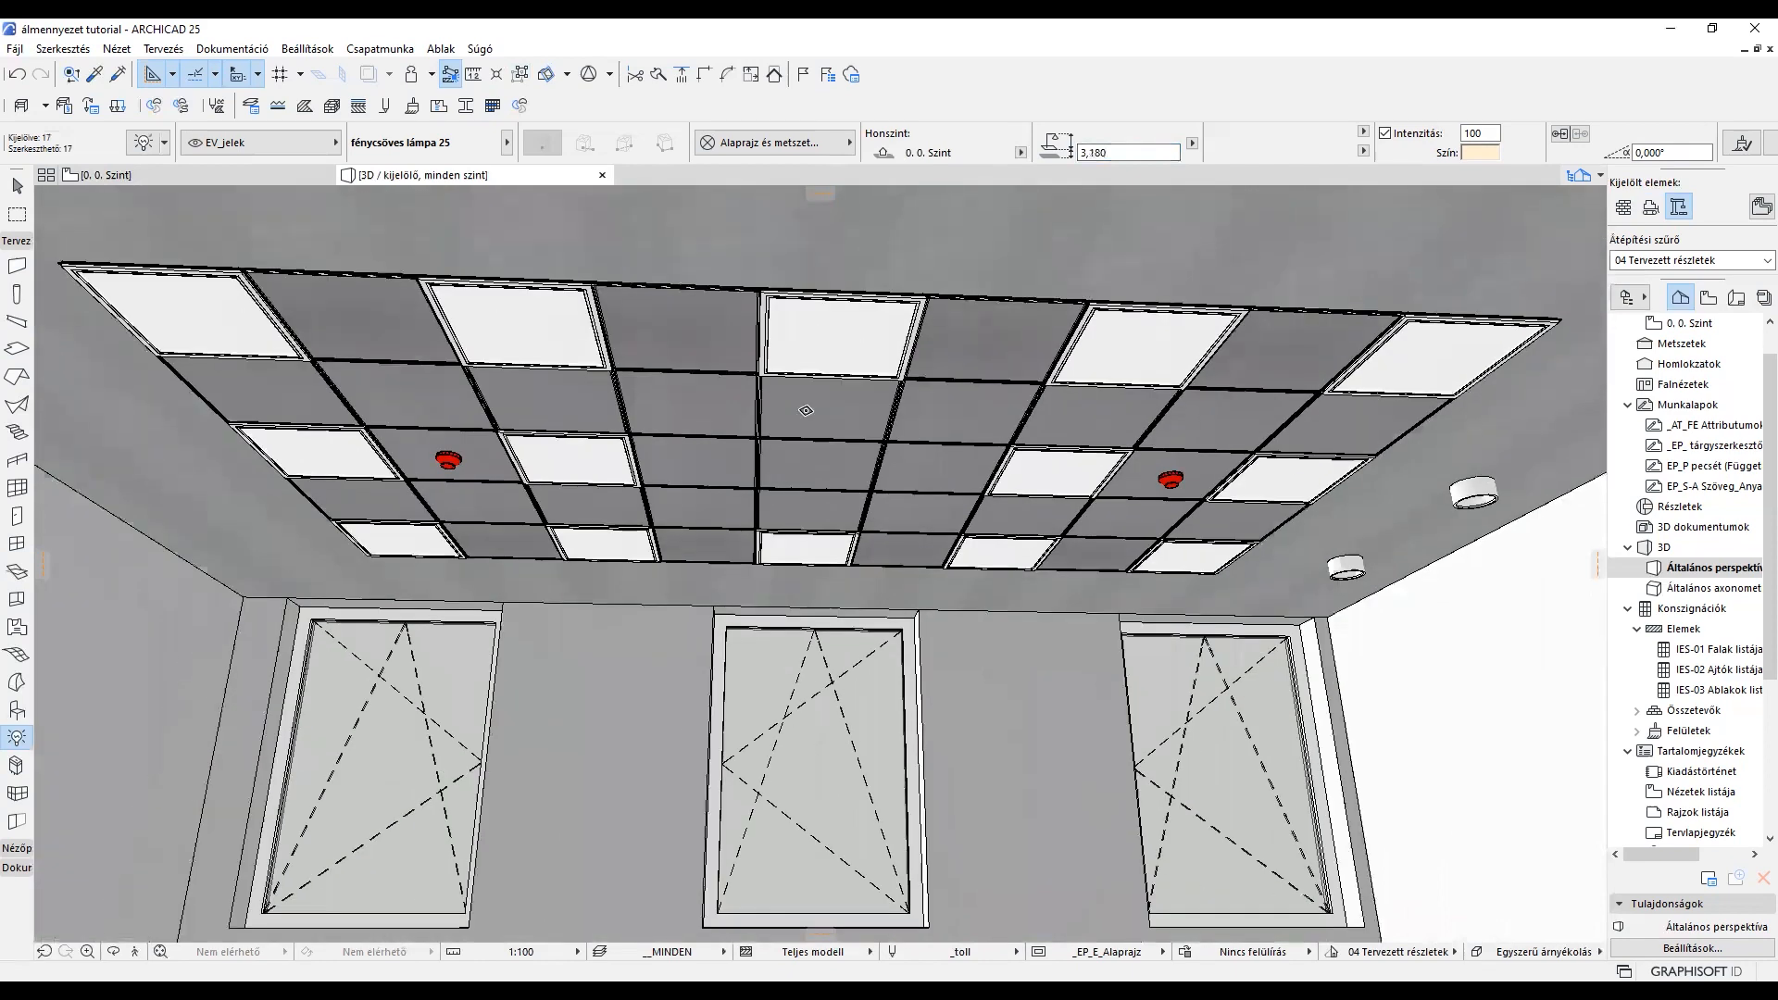
scroll(801, 504, up, 4)
shift+middle_drag(801, 505, 822, 520)
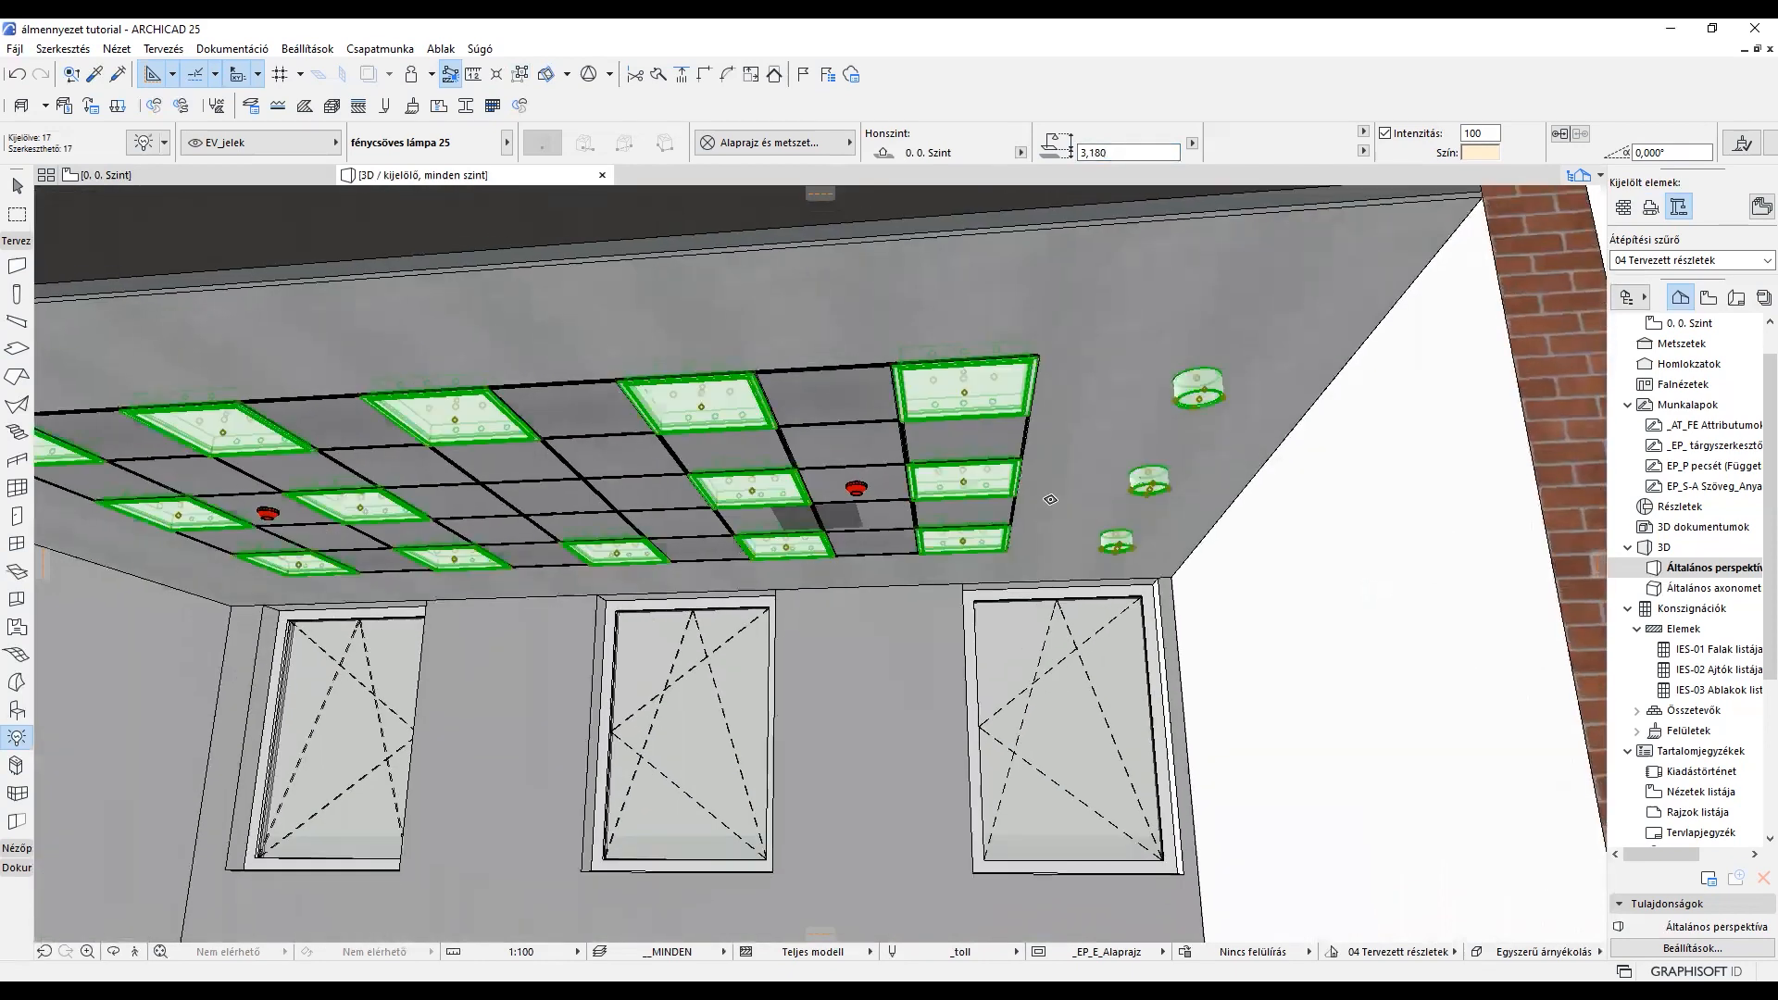
key(Escape)
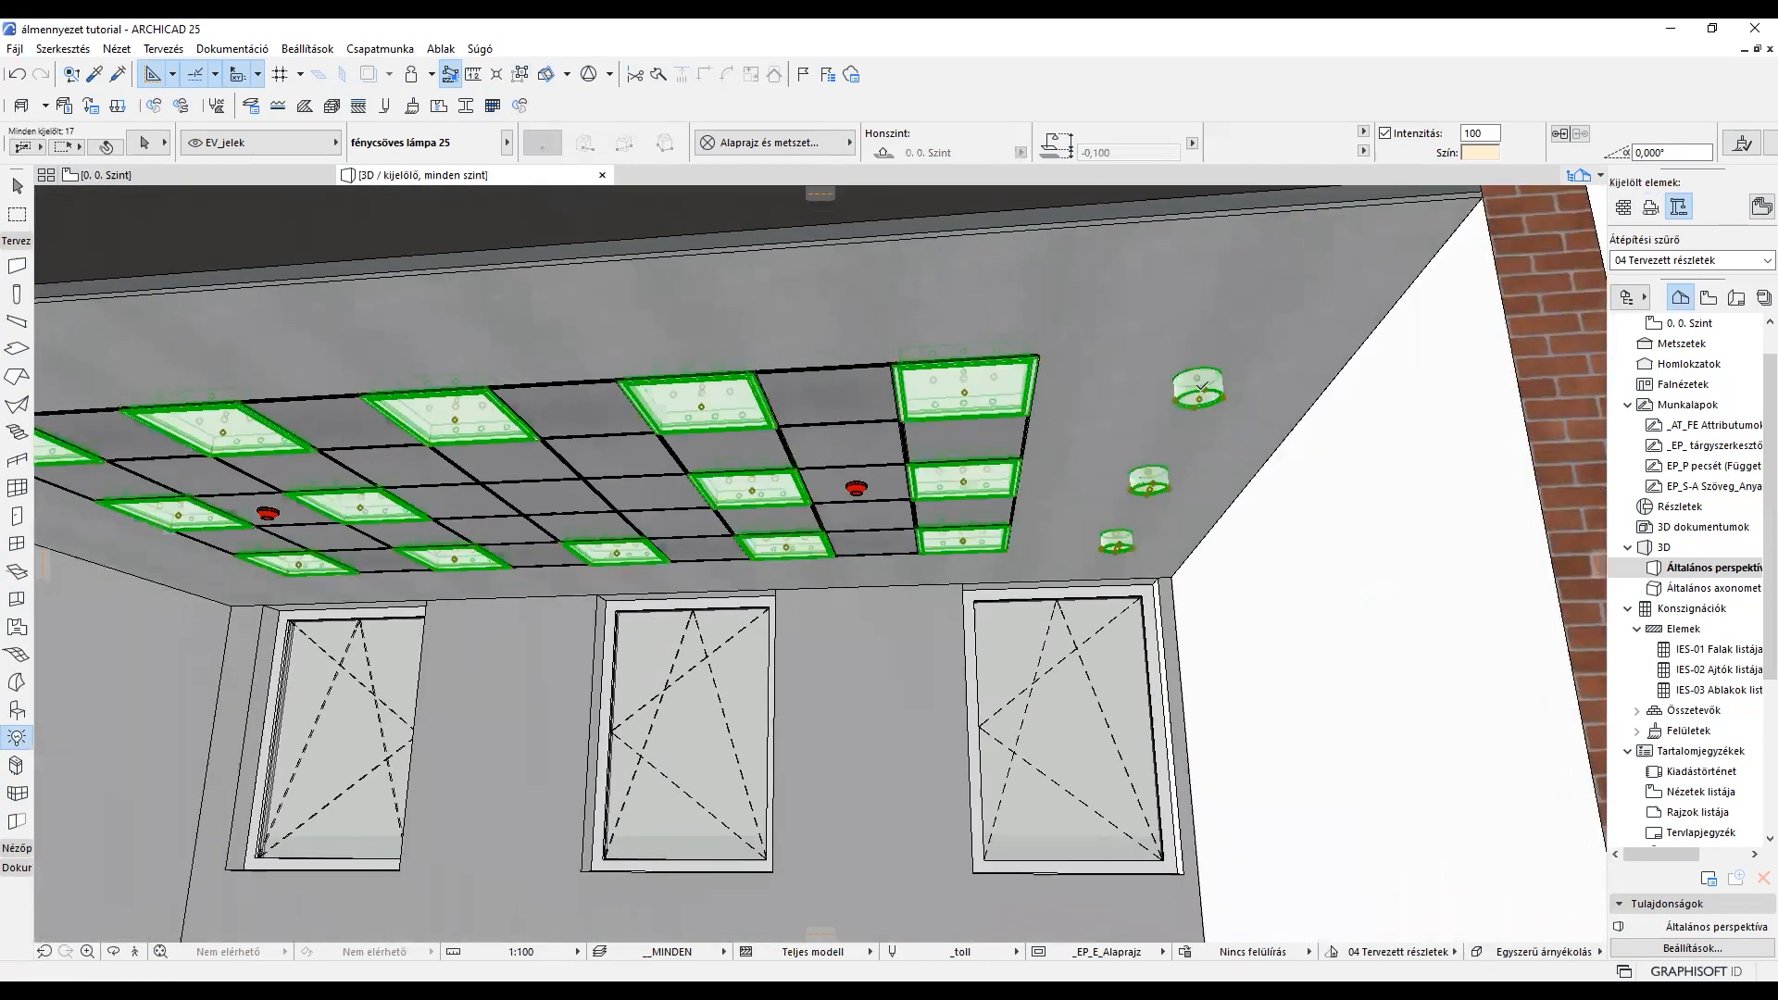
Step: Select the three recessed spotlights and set their elevation to 3,180 m
click(1204, 390)
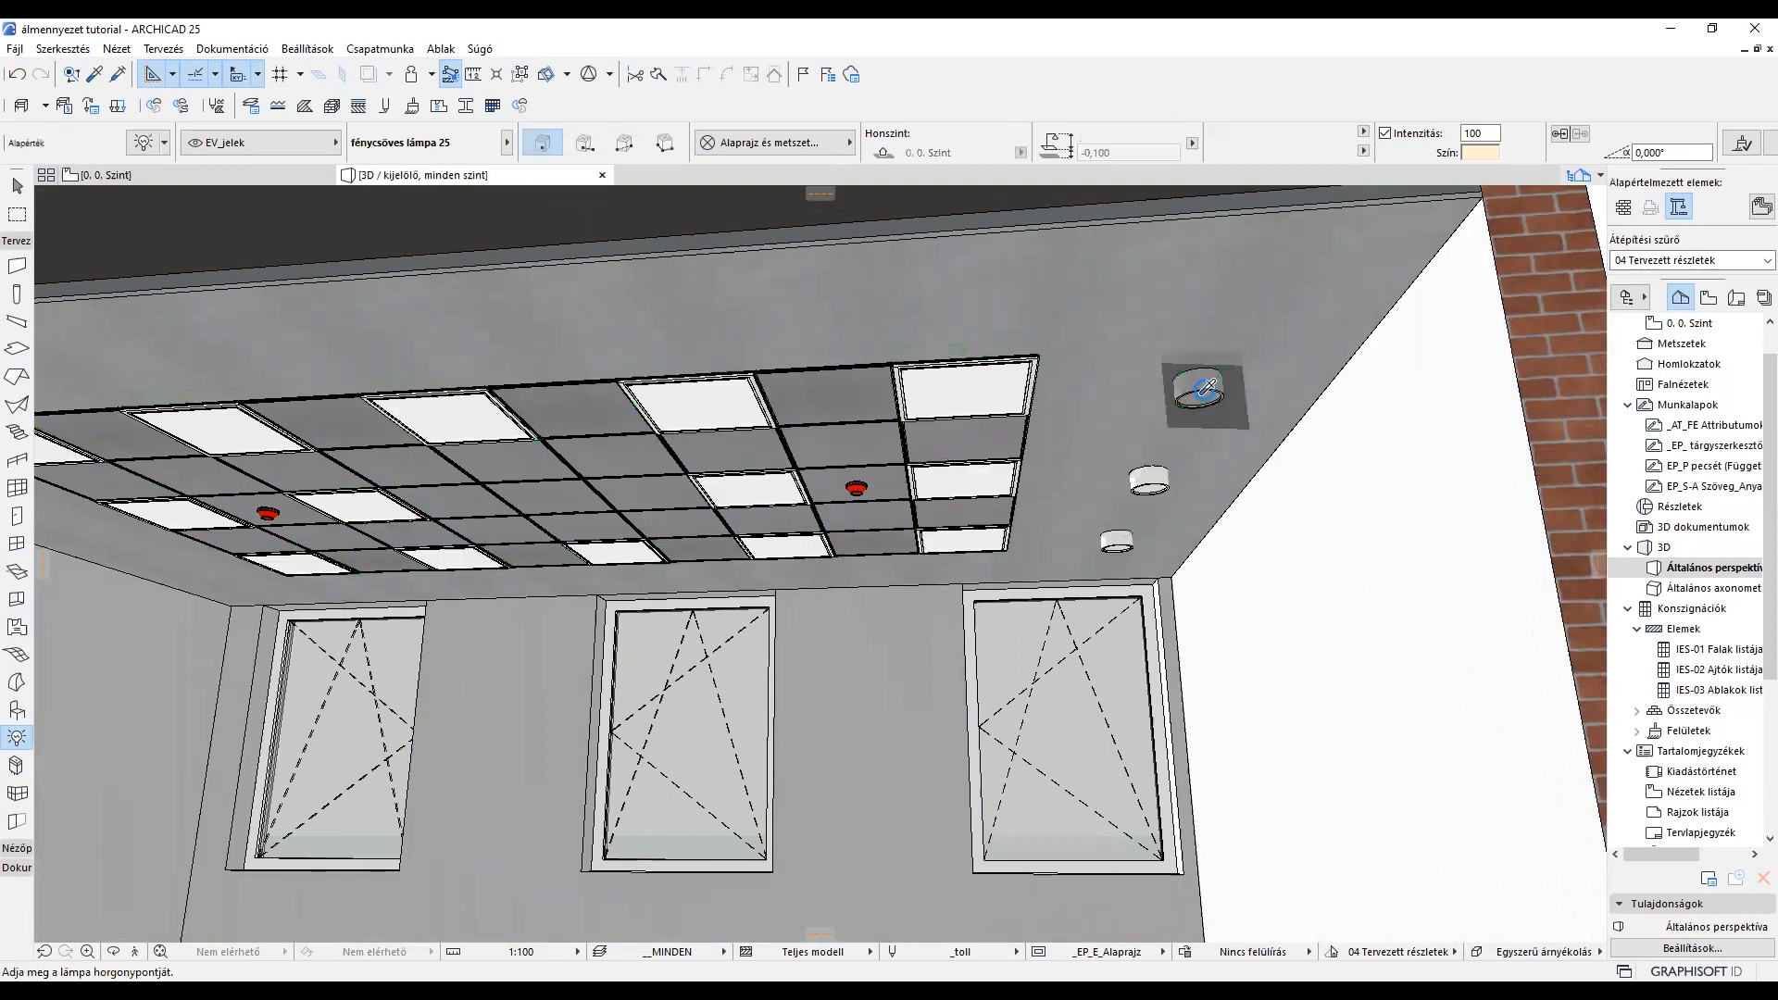
shift+click(1204, 390)
shift+click(1148, 481)
shift+click(1116, 542)
drag(1108, 152, 1090, 153)
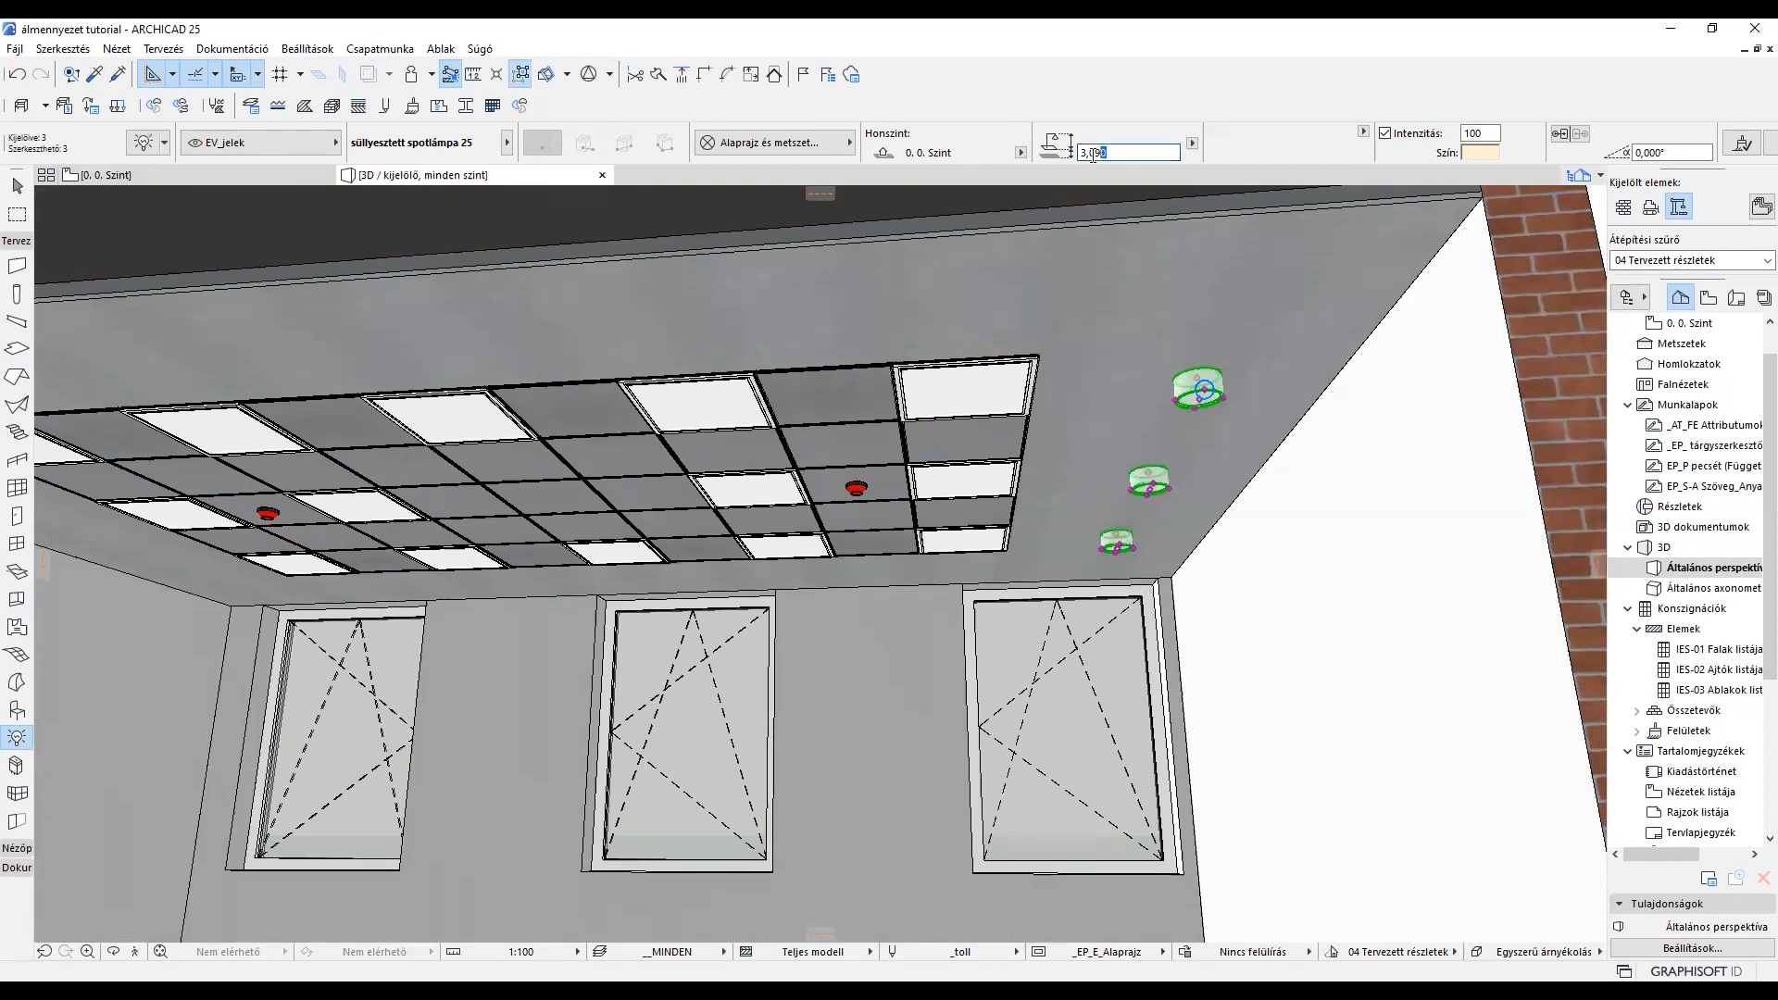
text(180)
key(Return)
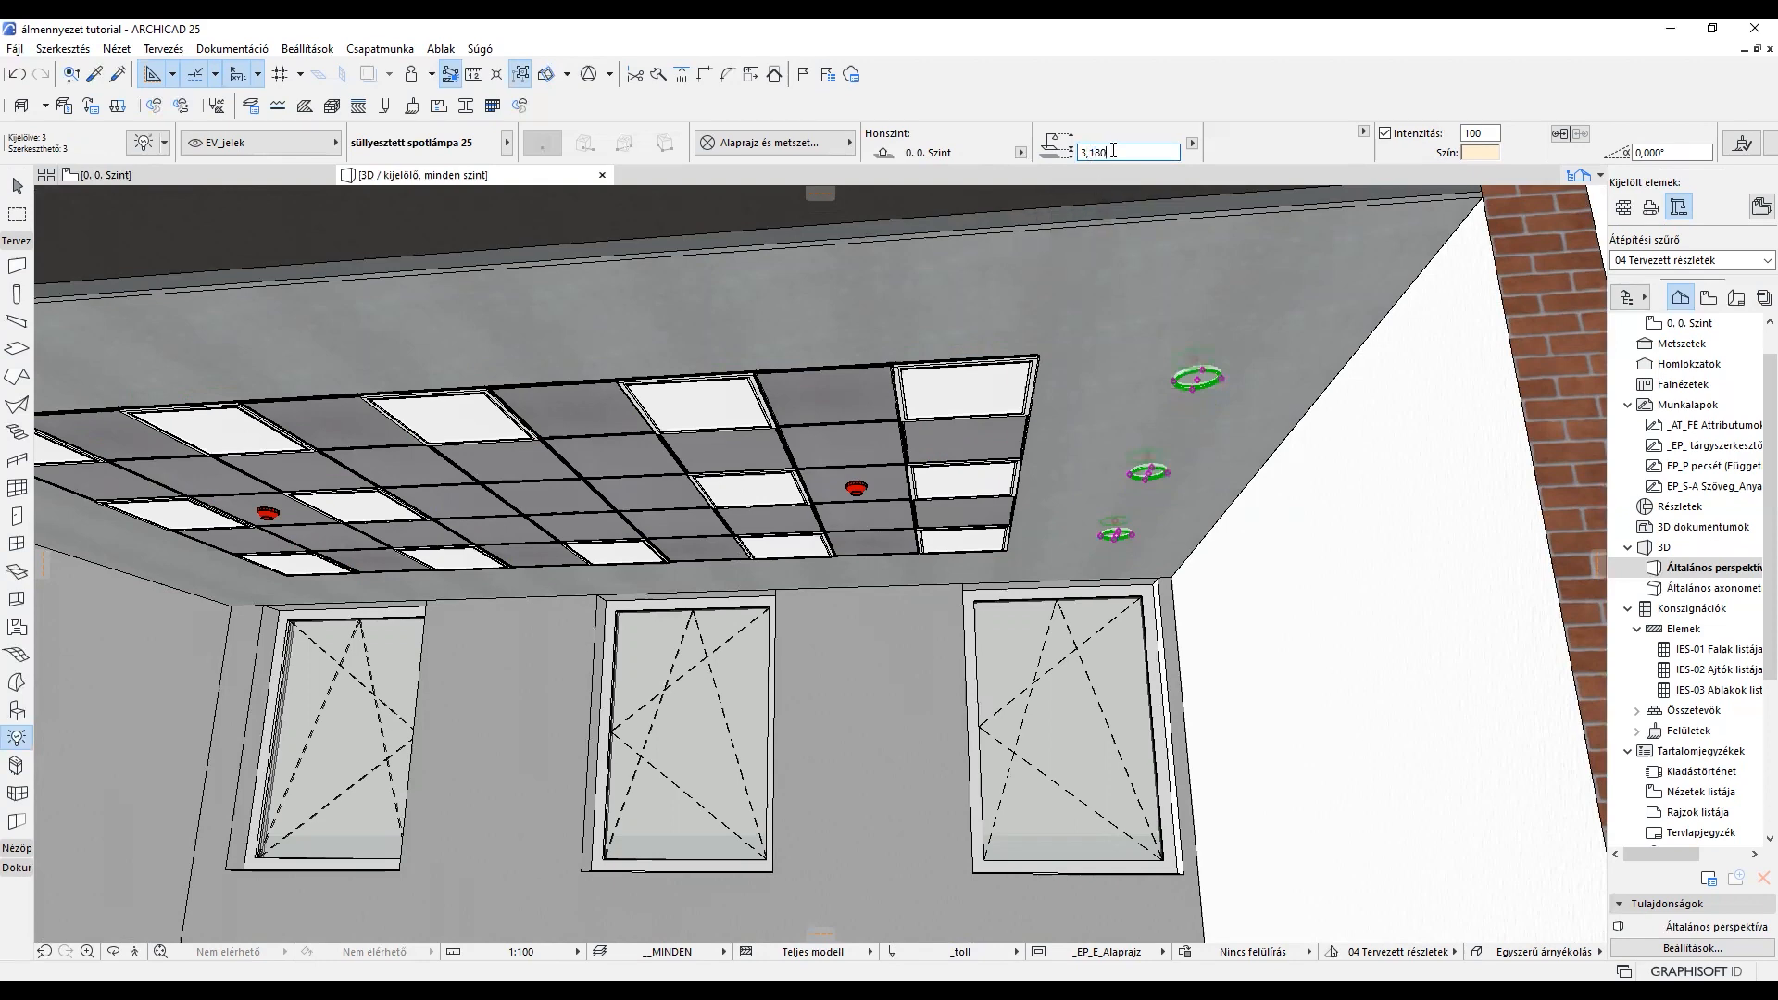
Step: Lower the three recessed spotlights slightly so their rims protrude below the ceiling, and deselect them
drag(1094, 152, 1120, 151)
key(Return)
shift+middle_drag(1068, 413, 998, 650)
key(Escape)
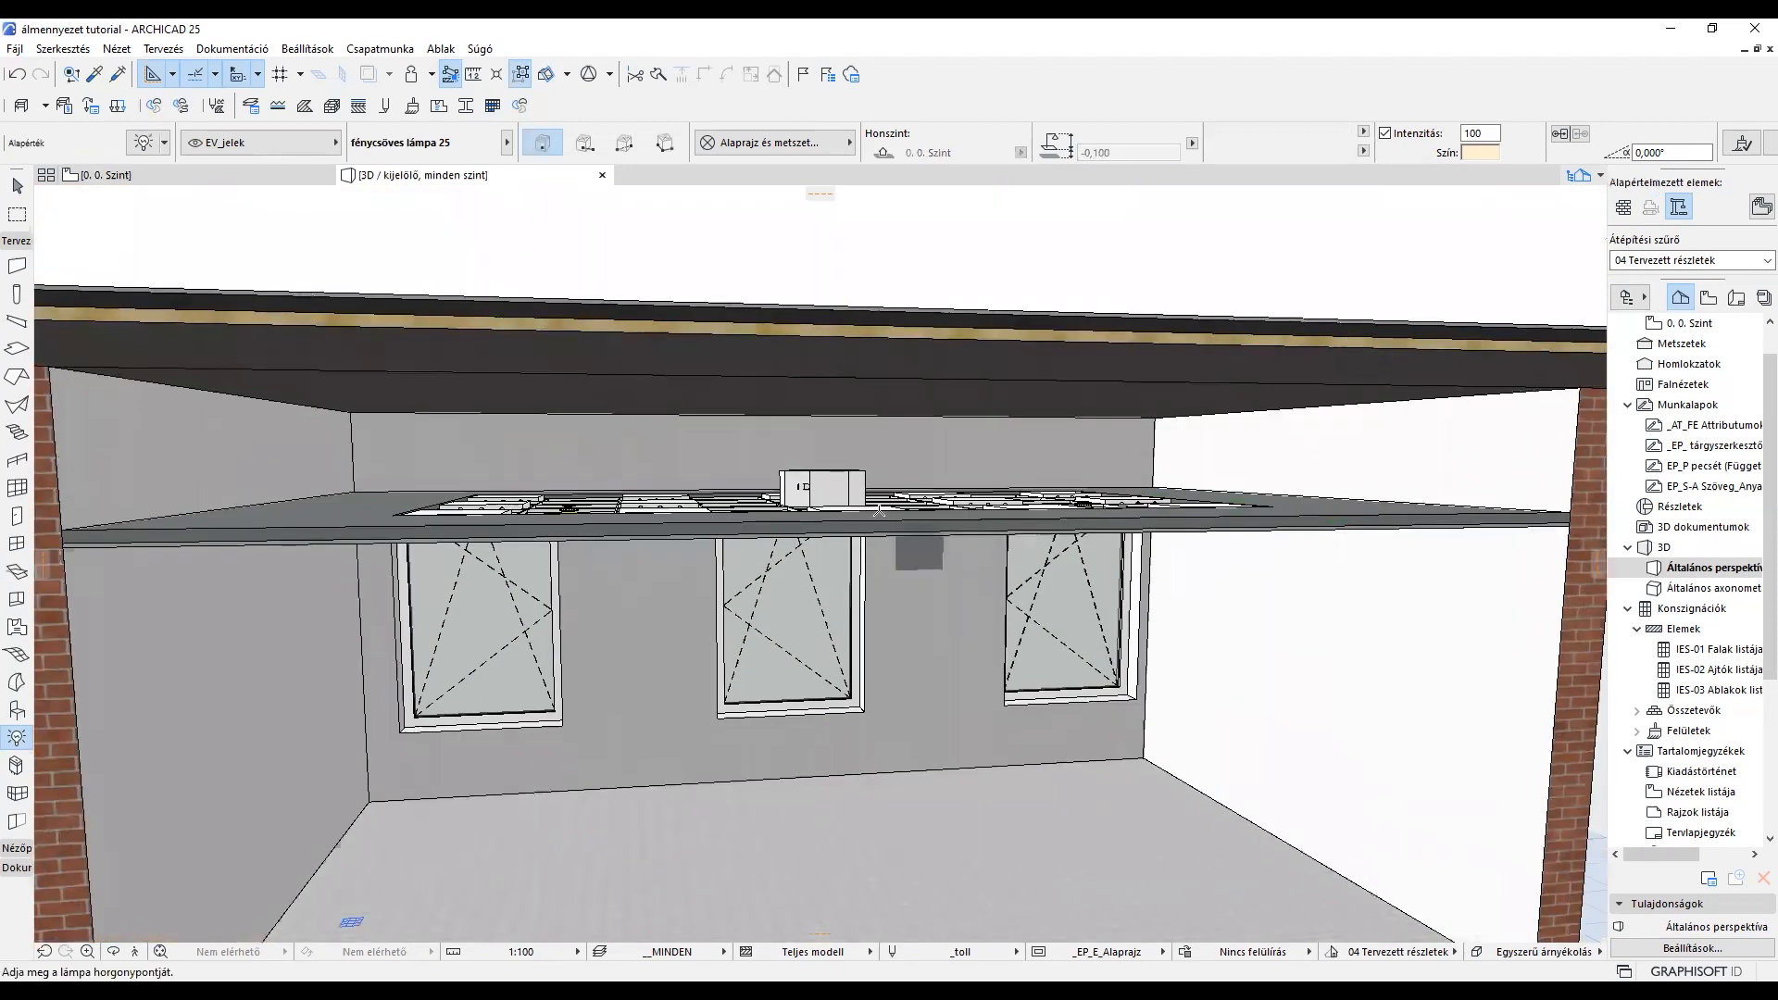
Step: Select the ceiling air conditioner in the middle of the grid and set its elevation to 3,180 m
shift+click(840, 491)
shift+middle_drag(843, 545, 833, 482)
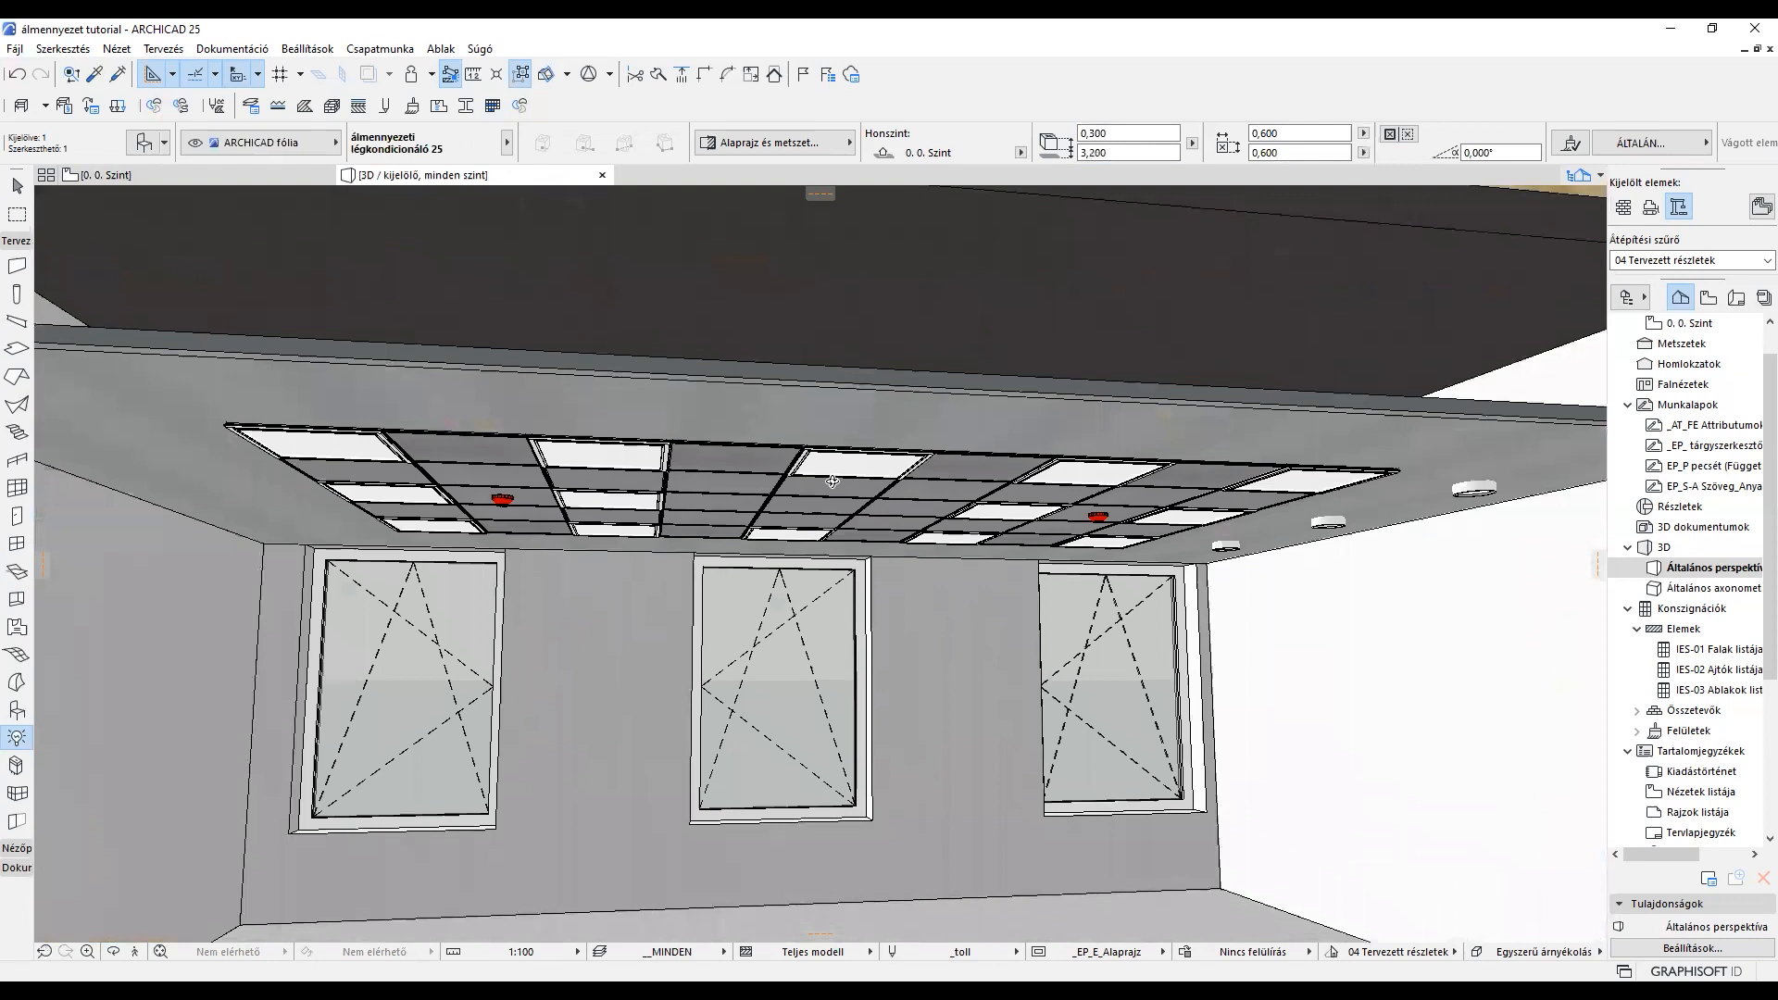
key(ctrl+d)
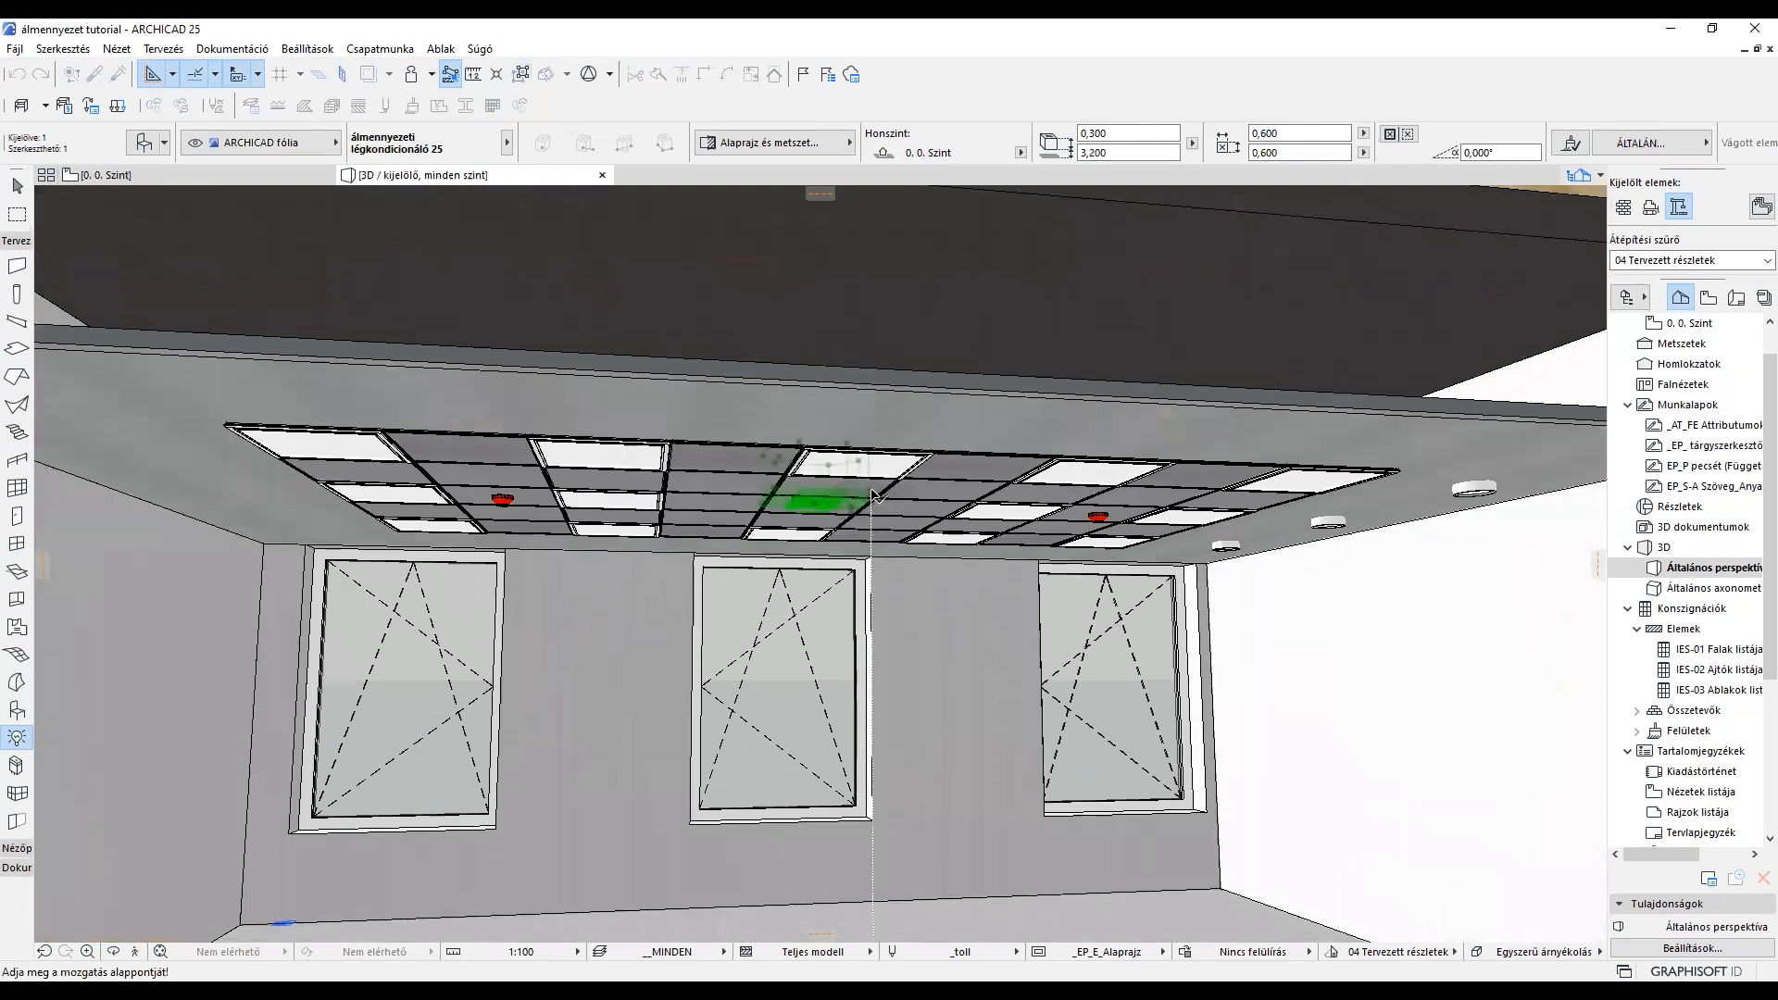
key(Escape)
drag(1088, 154, 1109, 156)
click(1109, 155)
text(180)
key(Return)
shift+middle_drag(861, 400, 865, 367)
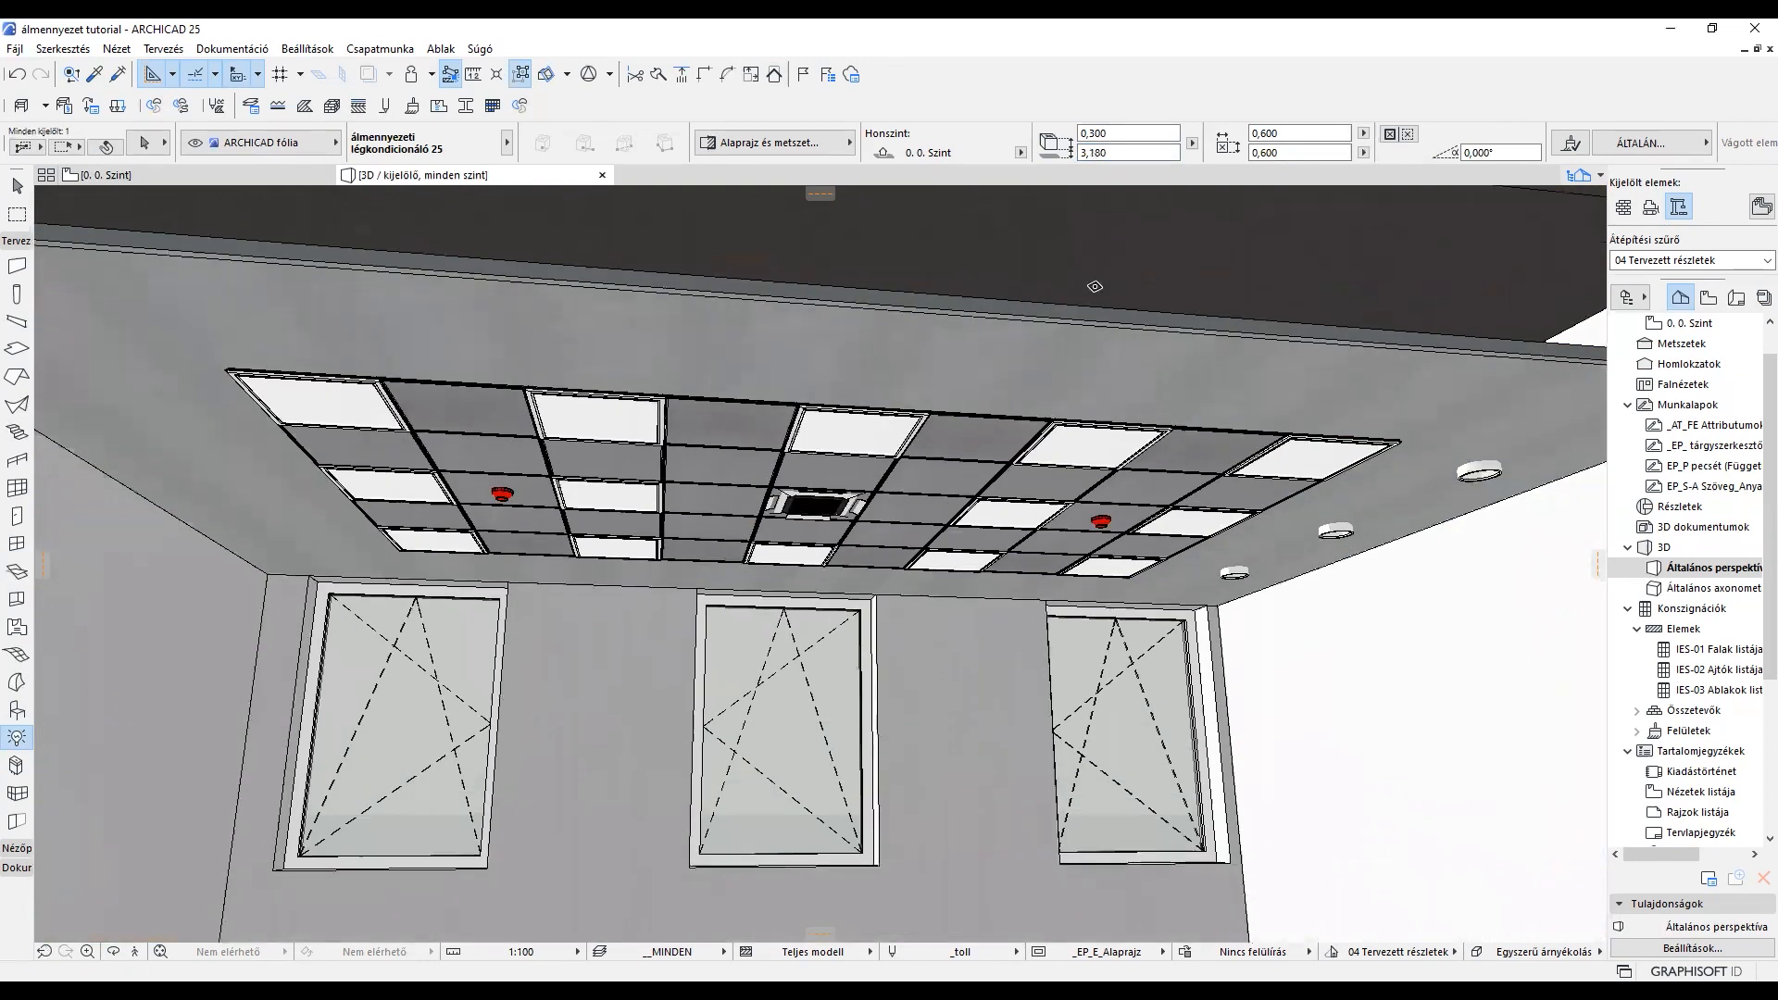
Step: Set the air conditioner's elevation to 3,15 m and deselect it
click(813, 505)
drag(1096, 154, 1132, 154)
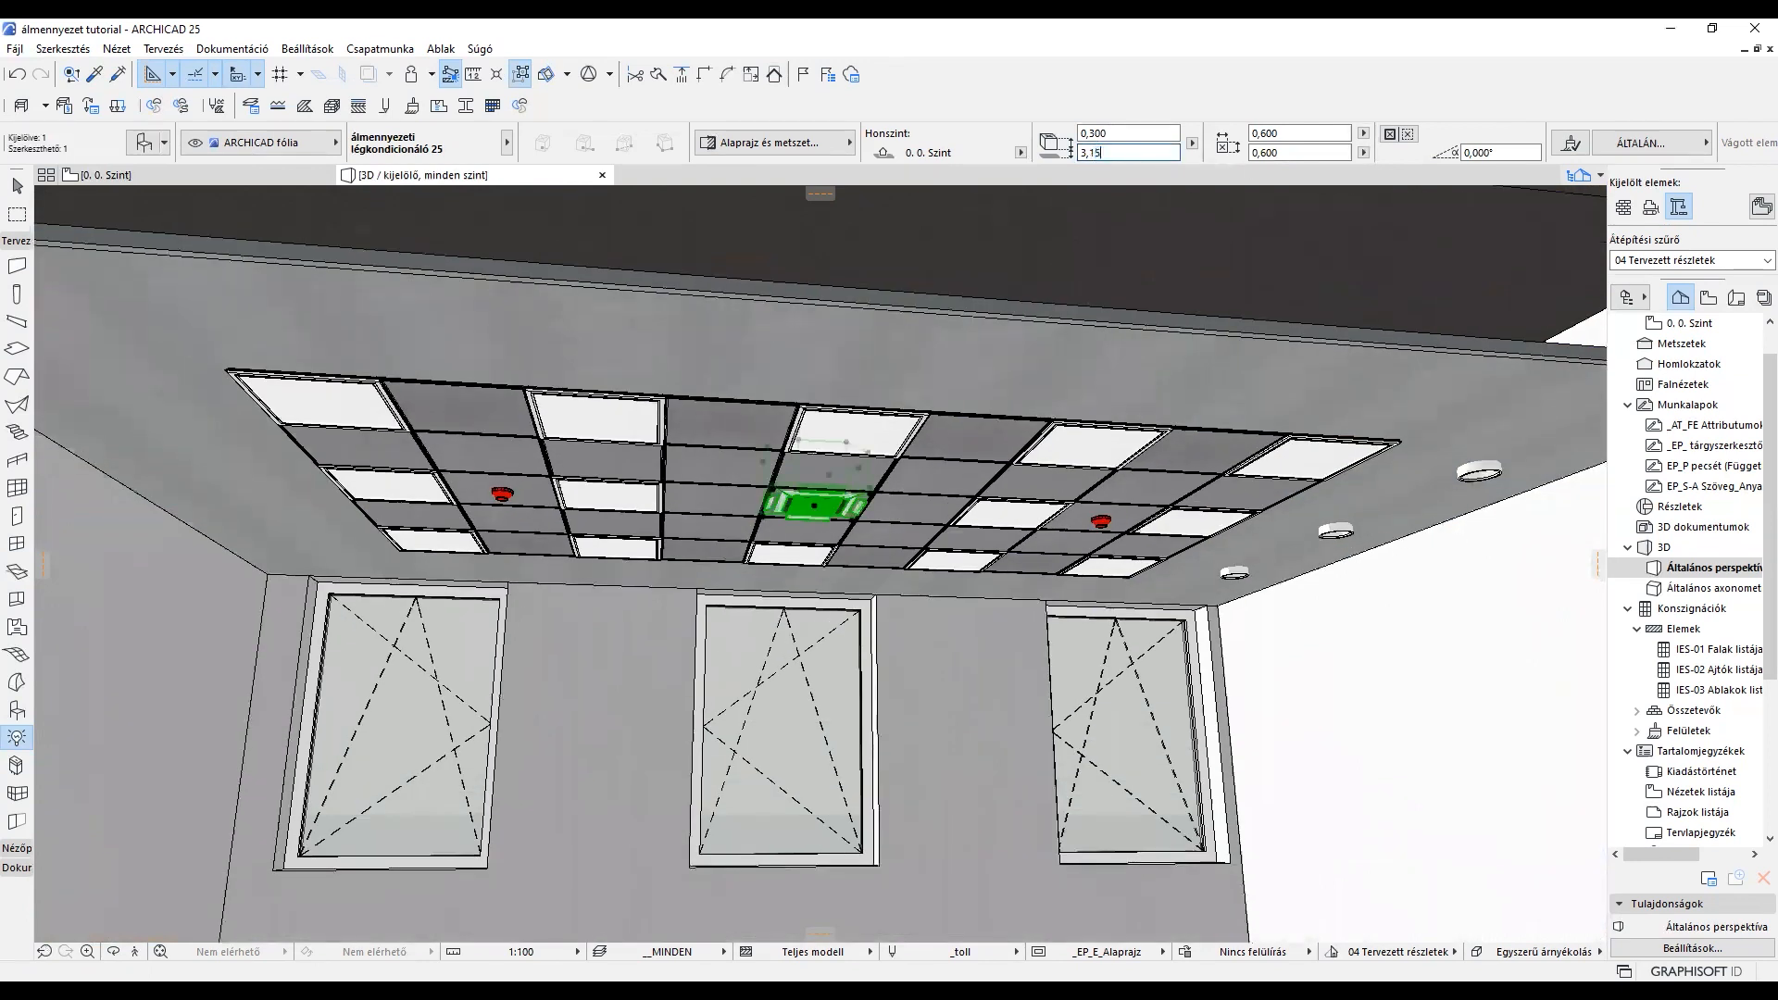
key(Return)
key(Escape)
Step: Select the ceiling grid's curtain wall from below and enter its edit mode
scroll(879, 474, down, 2)
shift+middle_drag(880, 475, 1026, 605)
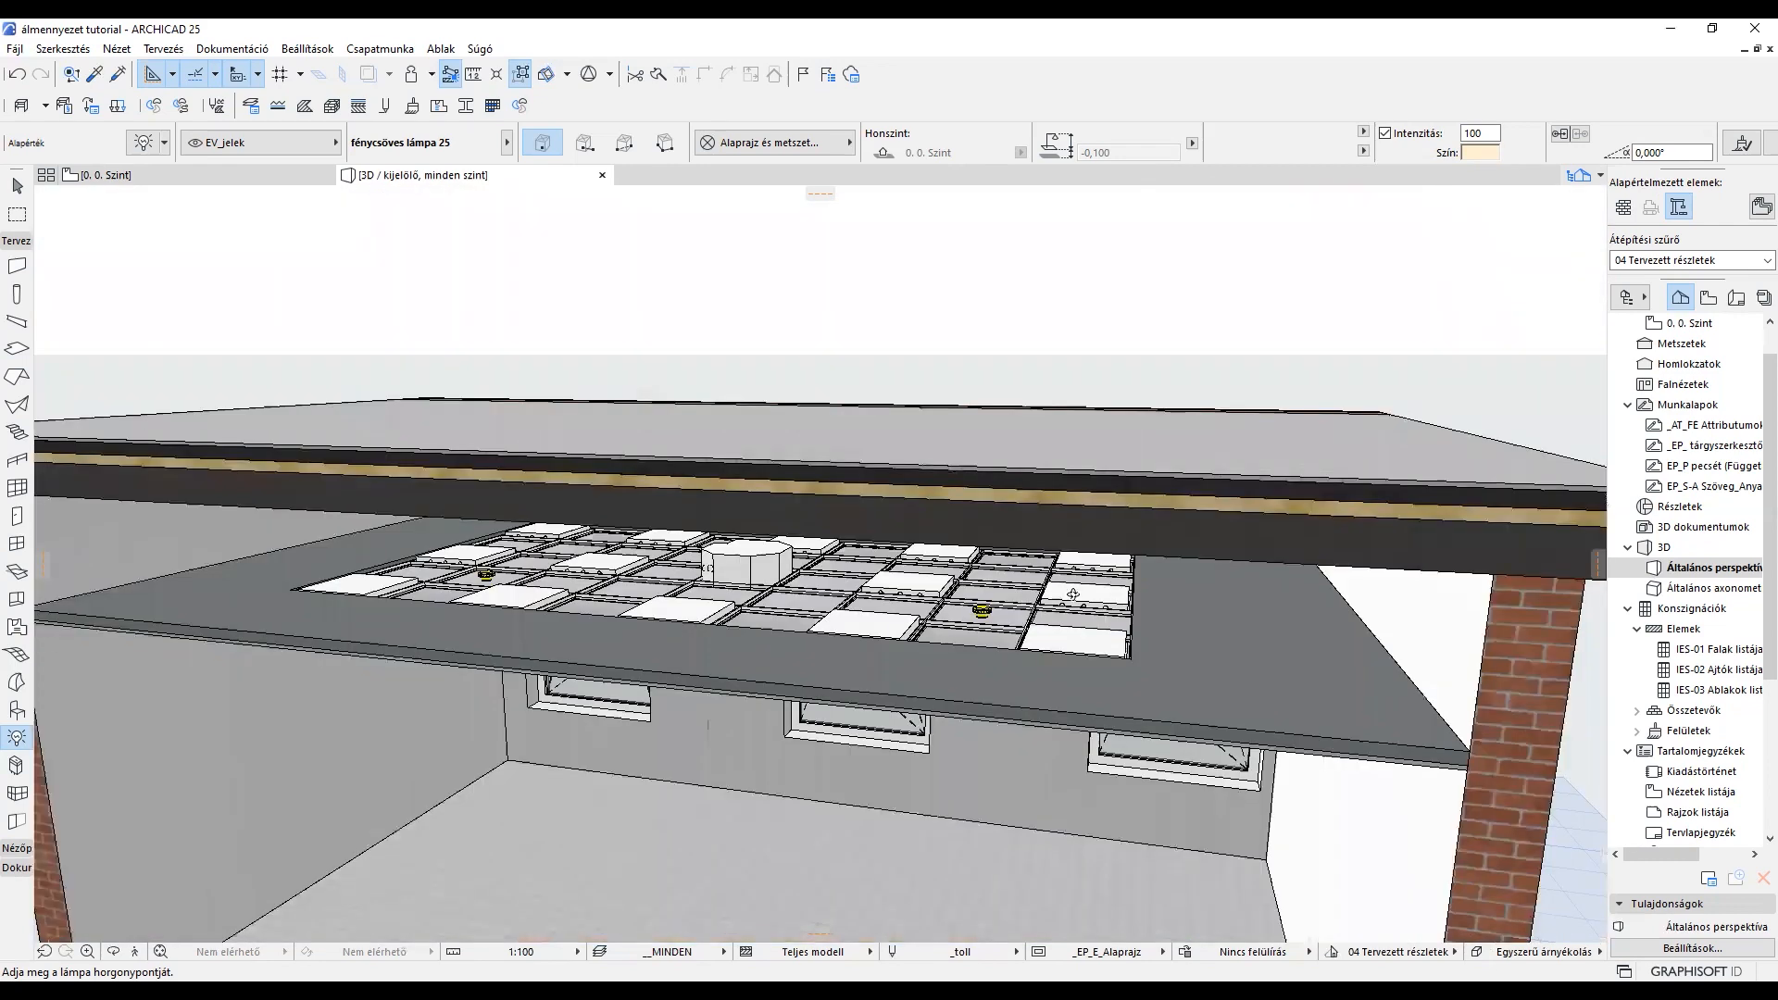
shift+middle_drag(1067, 593, 903, 498)
scroll(968, 463, up, 4)
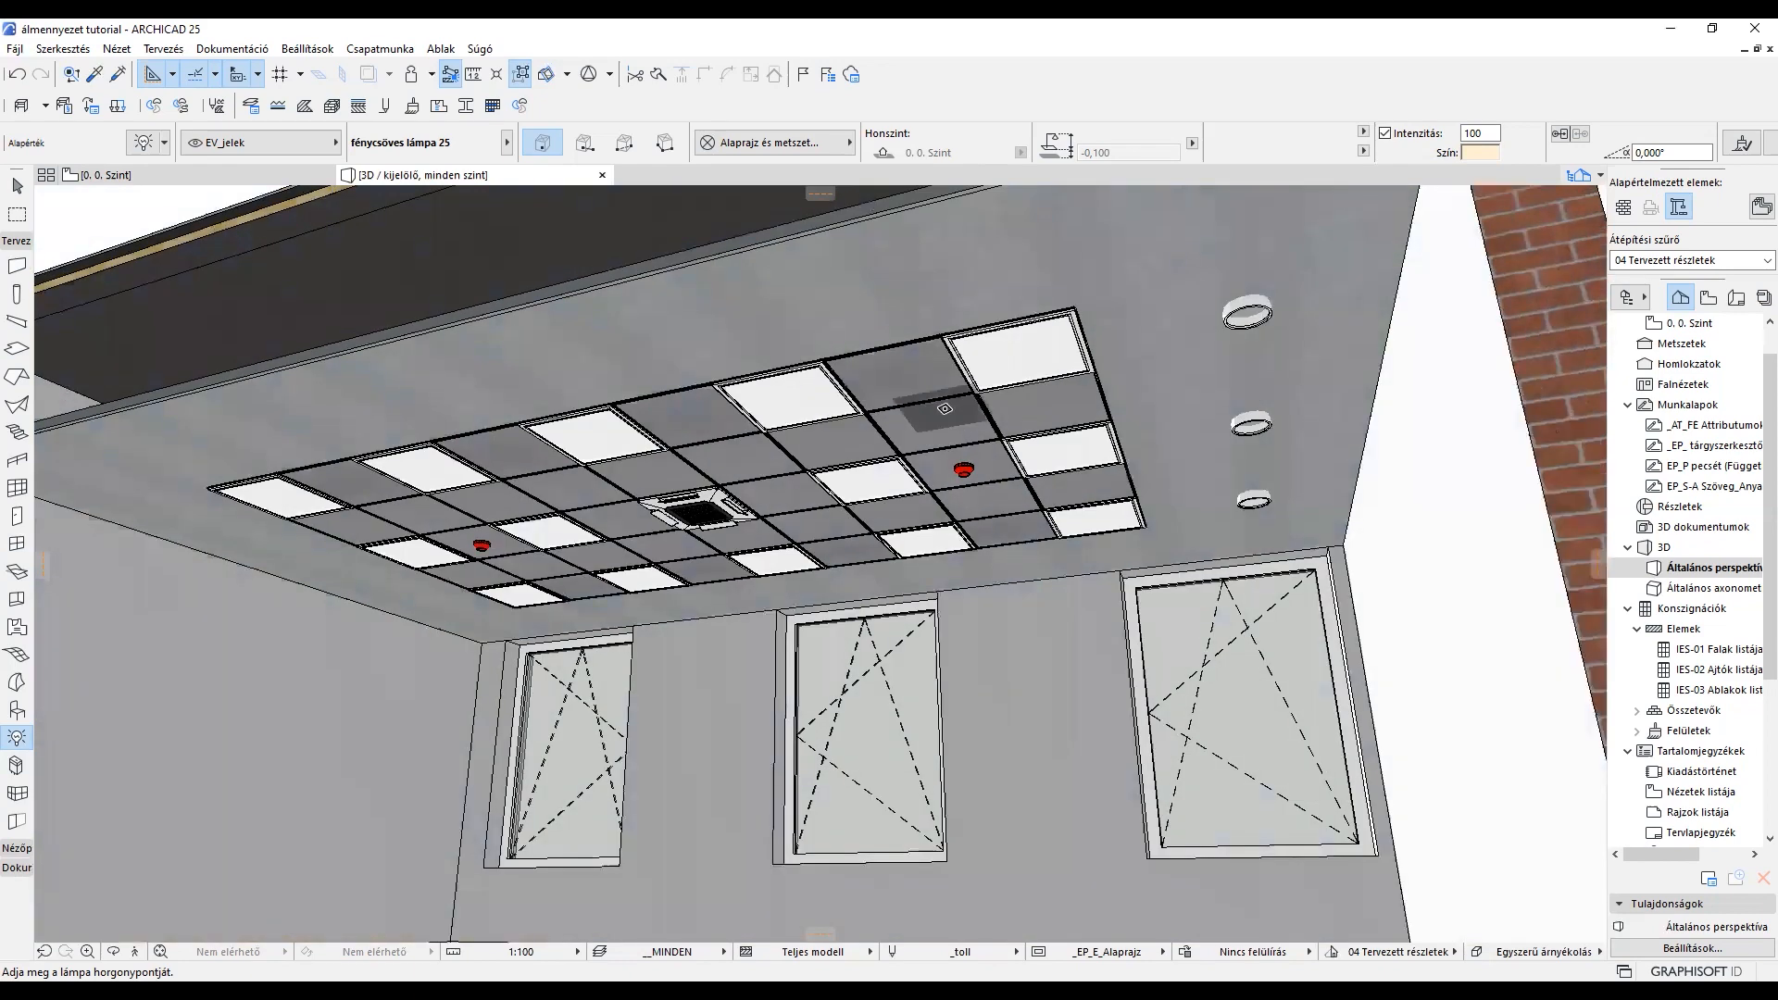
shift+click(945, 404)
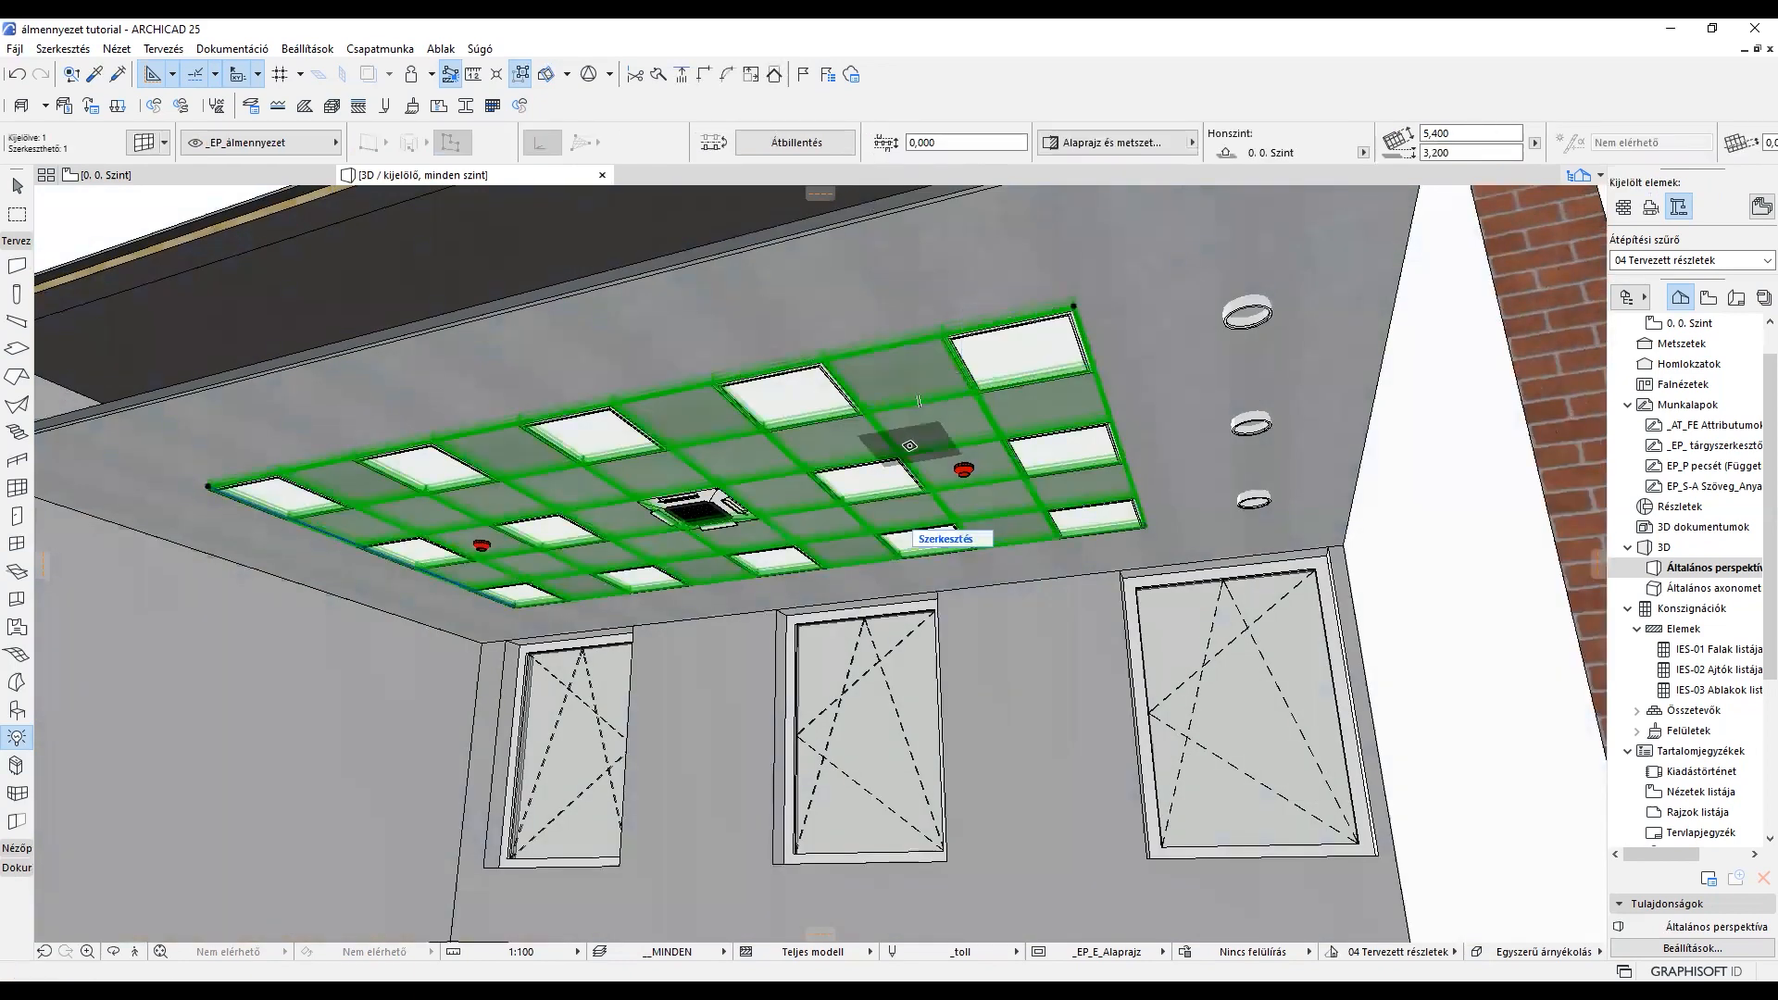
click(976, 535)
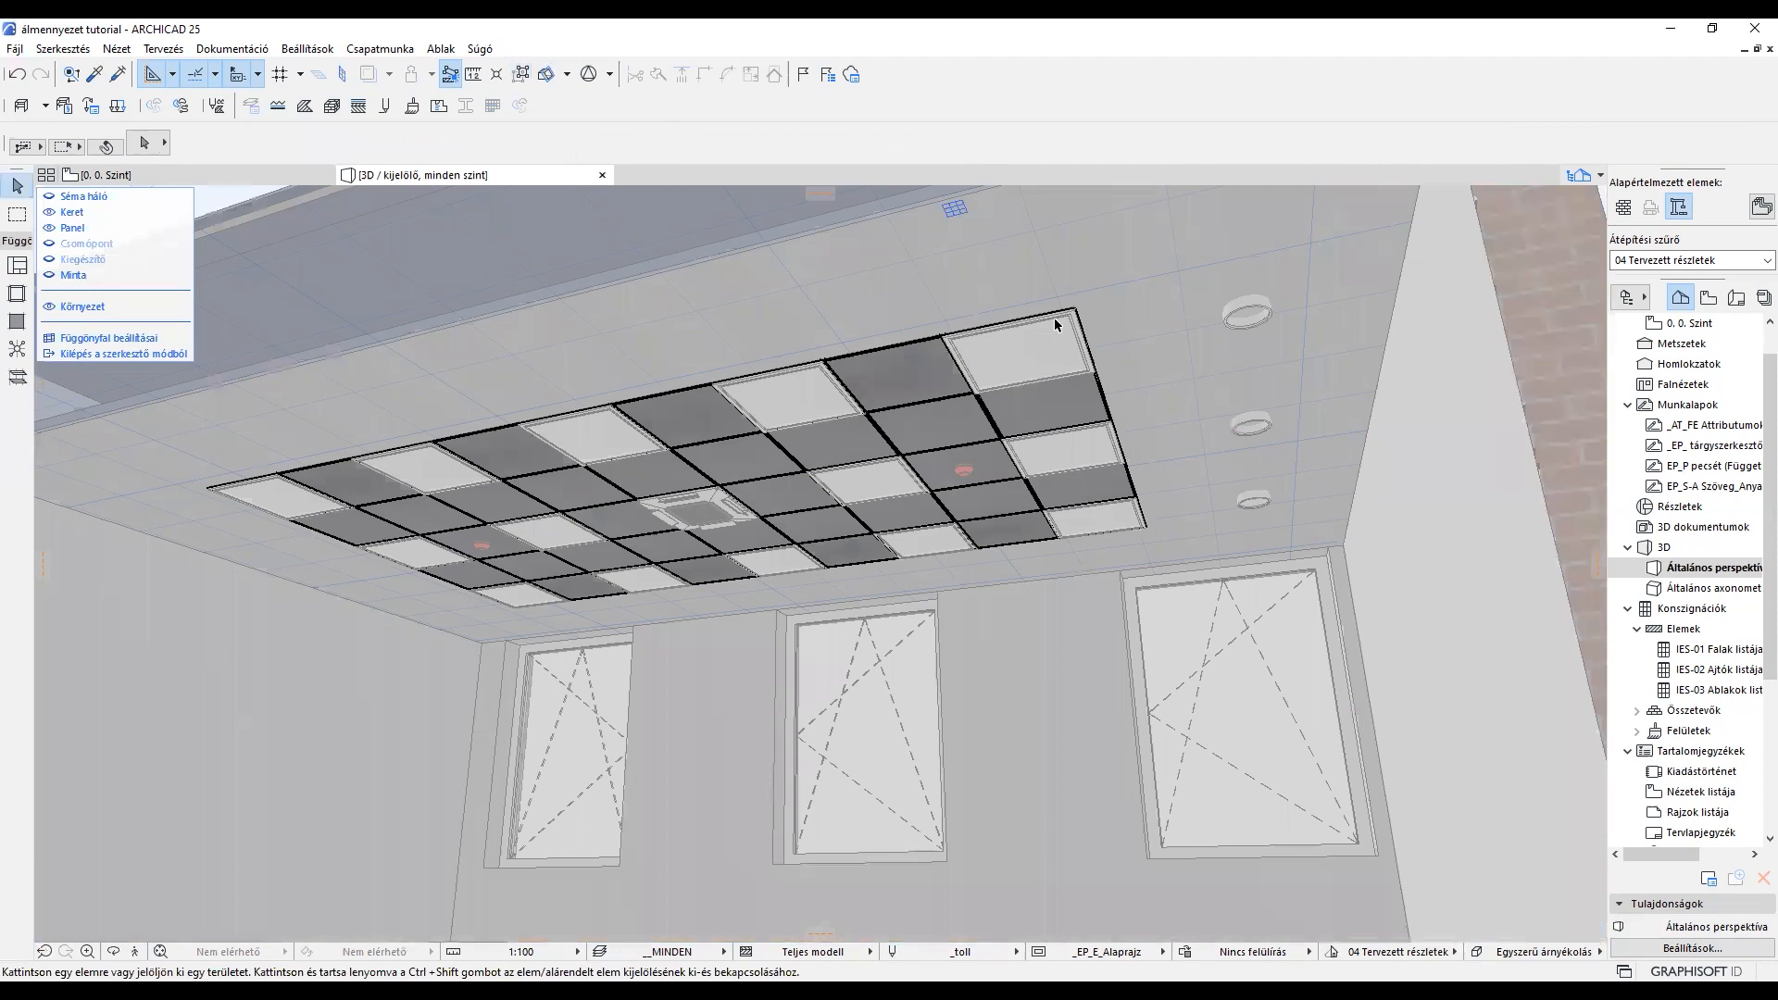
Step: Hide the frames and the surroundings in edit mode, and delete the three panels at the lamp positions in the grid's end row
click(17, 322)
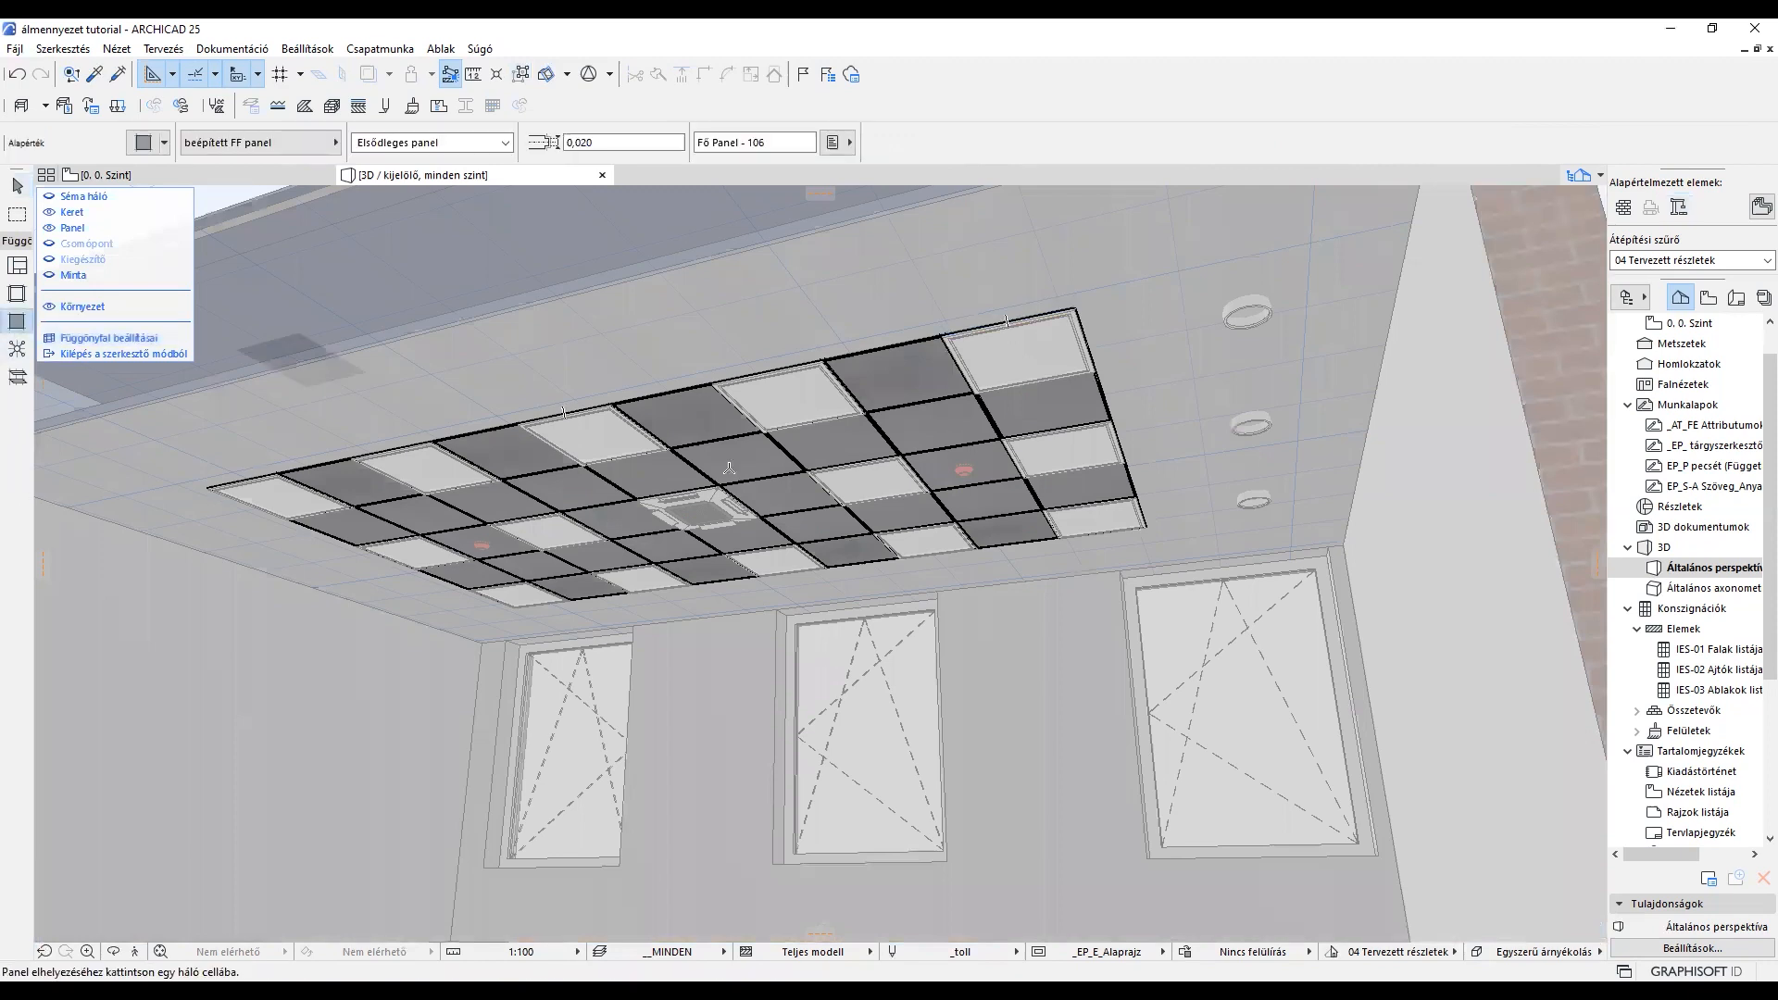
click(1065, 329)
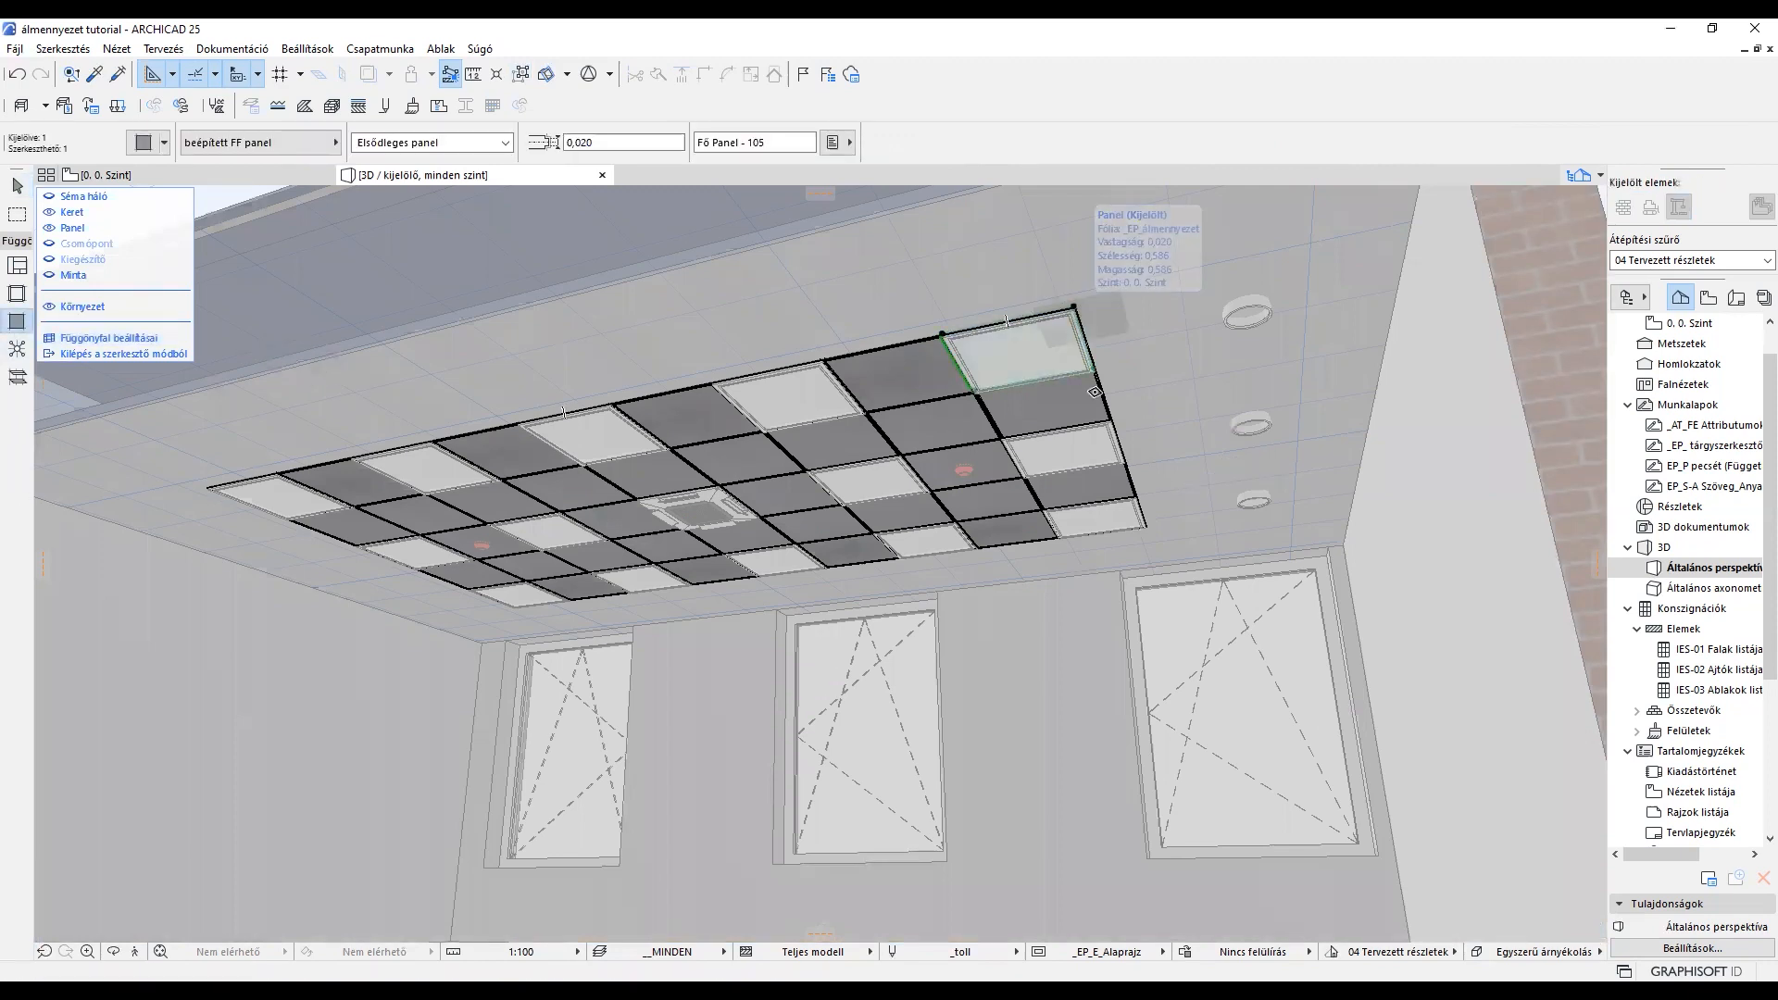
scroll(1096, 444, up, 2)
scroll(1071, 507, down, 2)
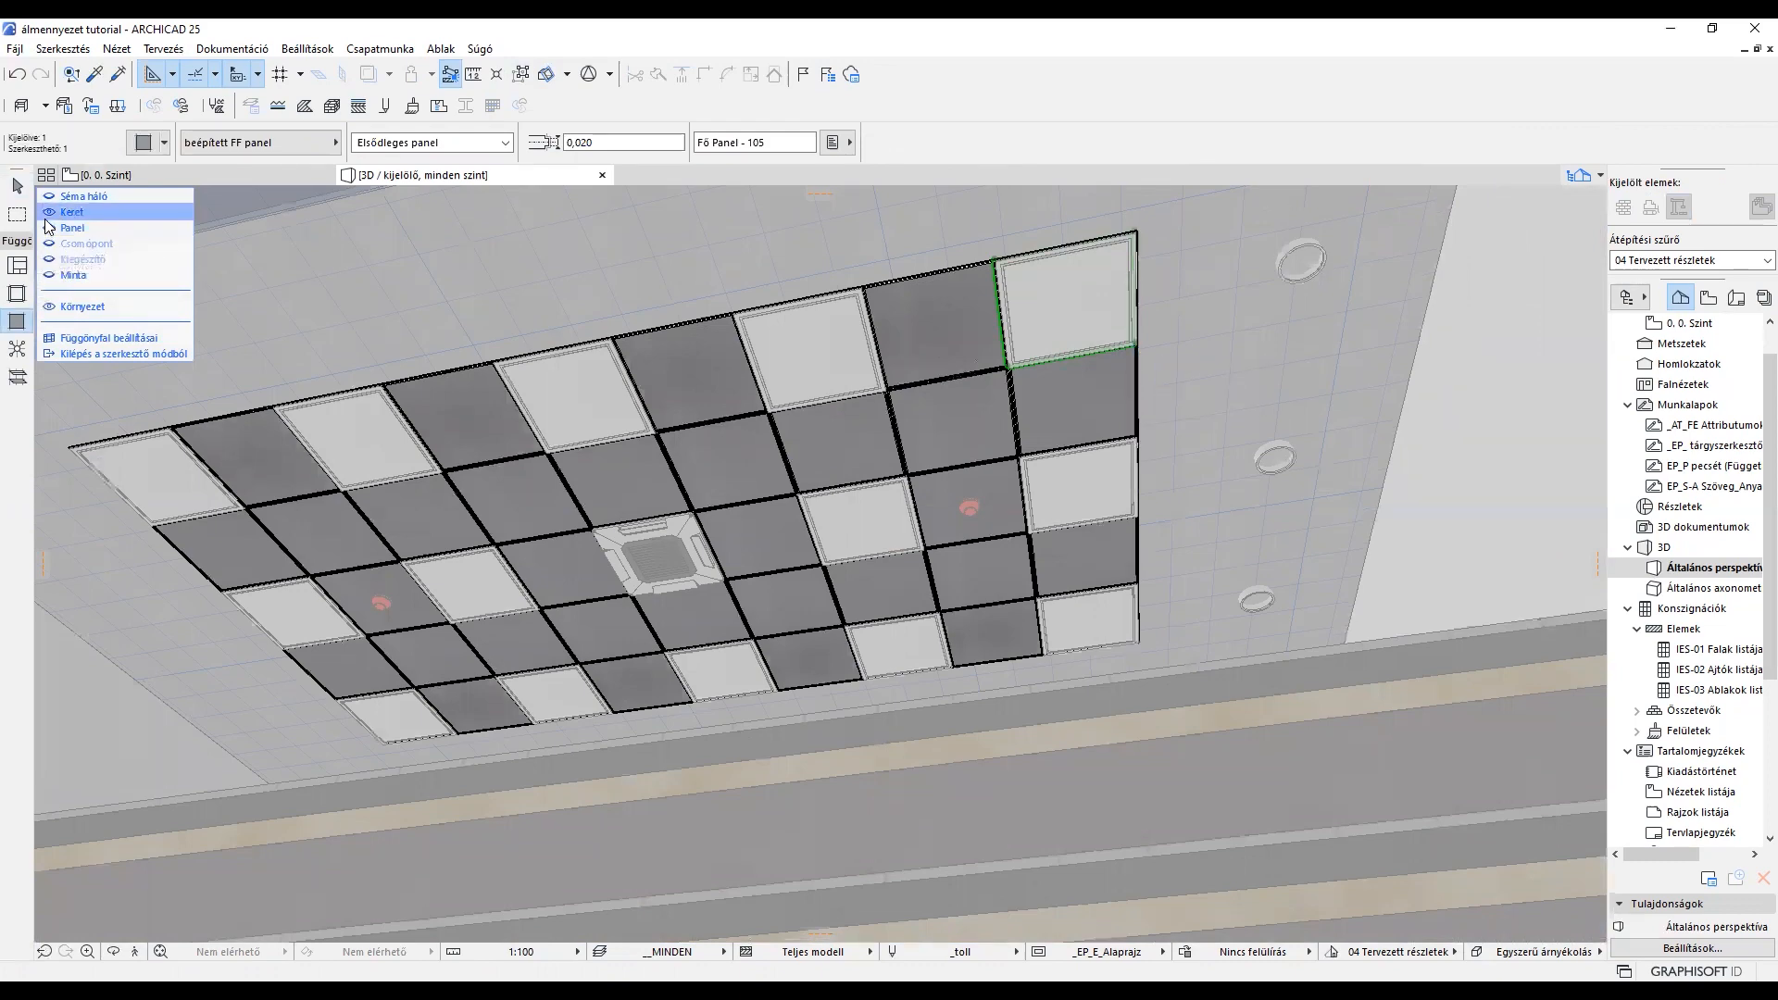
click(1020, 460)
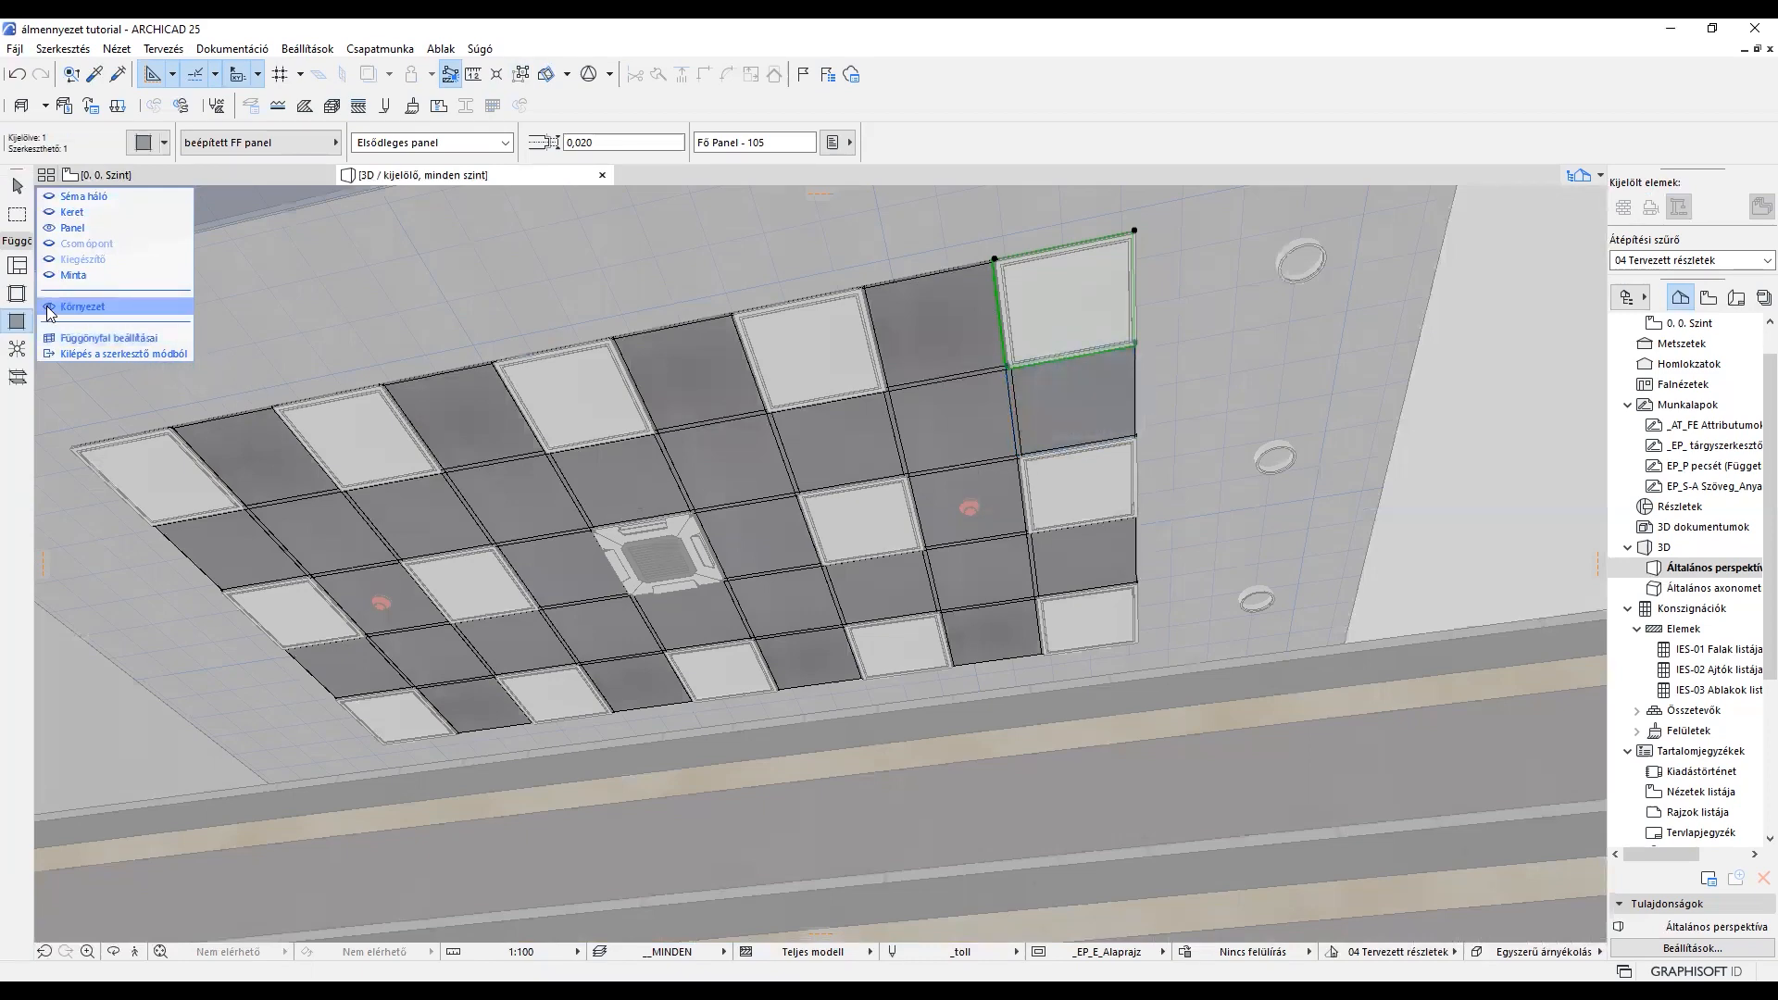
click(1036, 472)
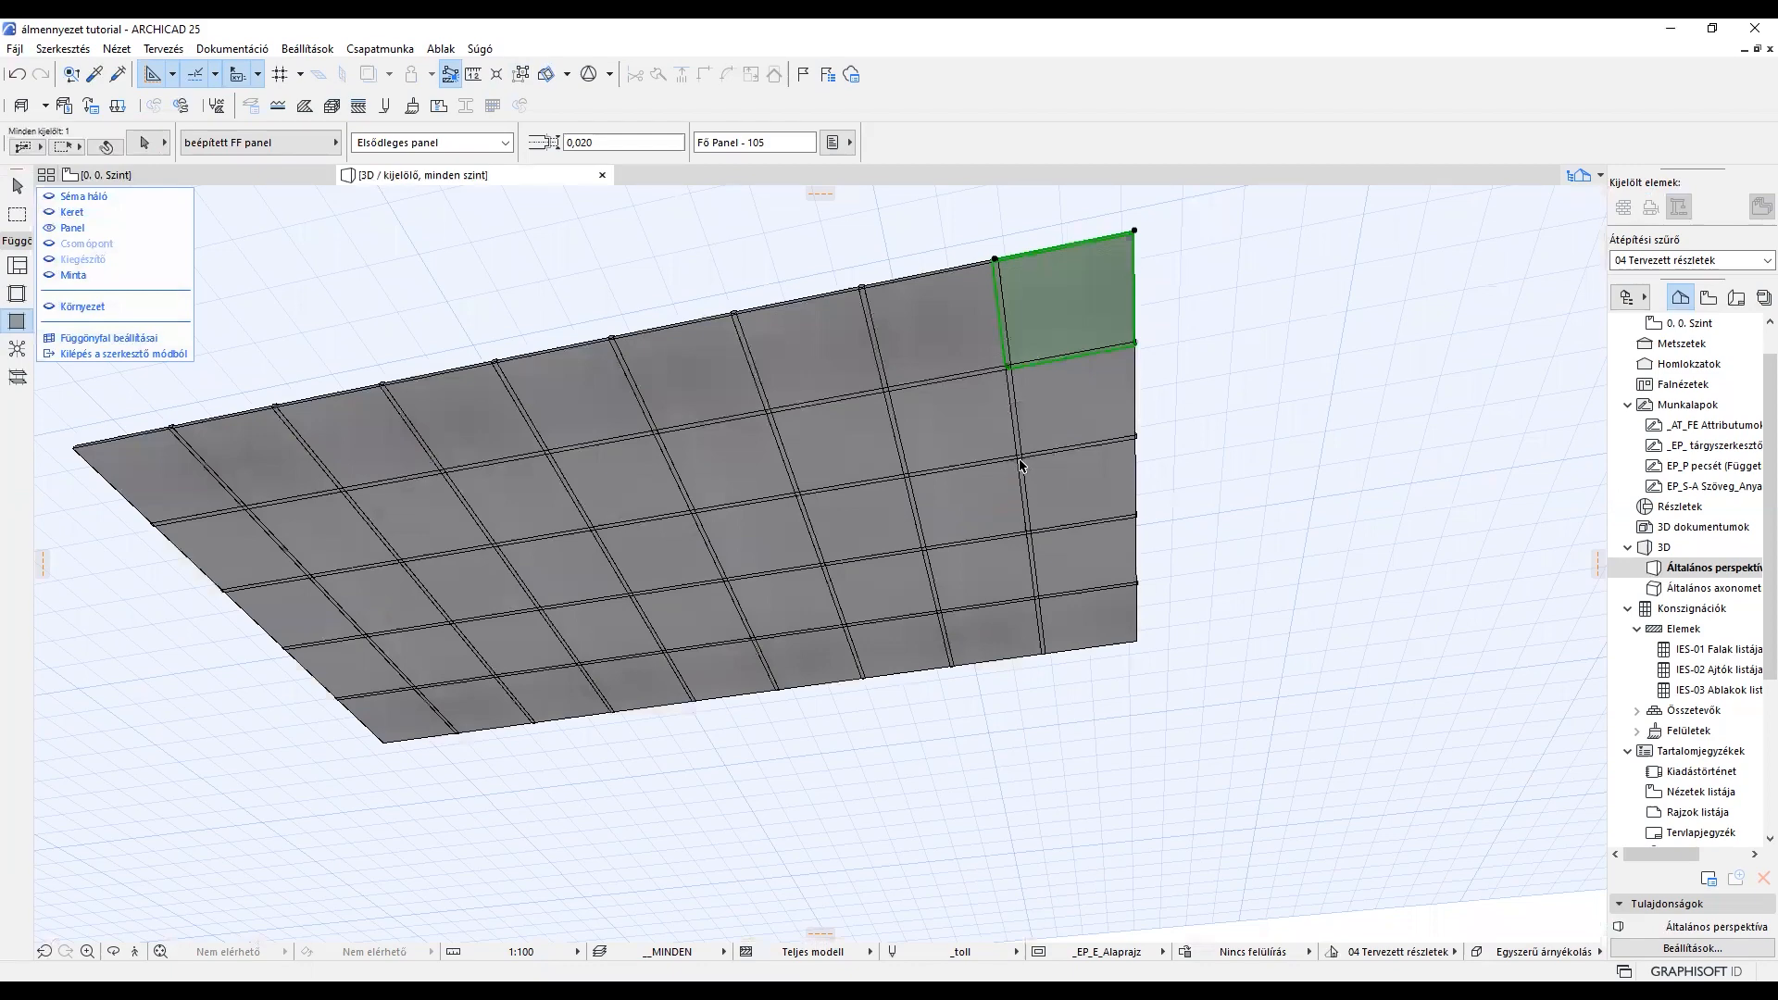
shift+click(1132, 445)
shift+click(1135, 581)
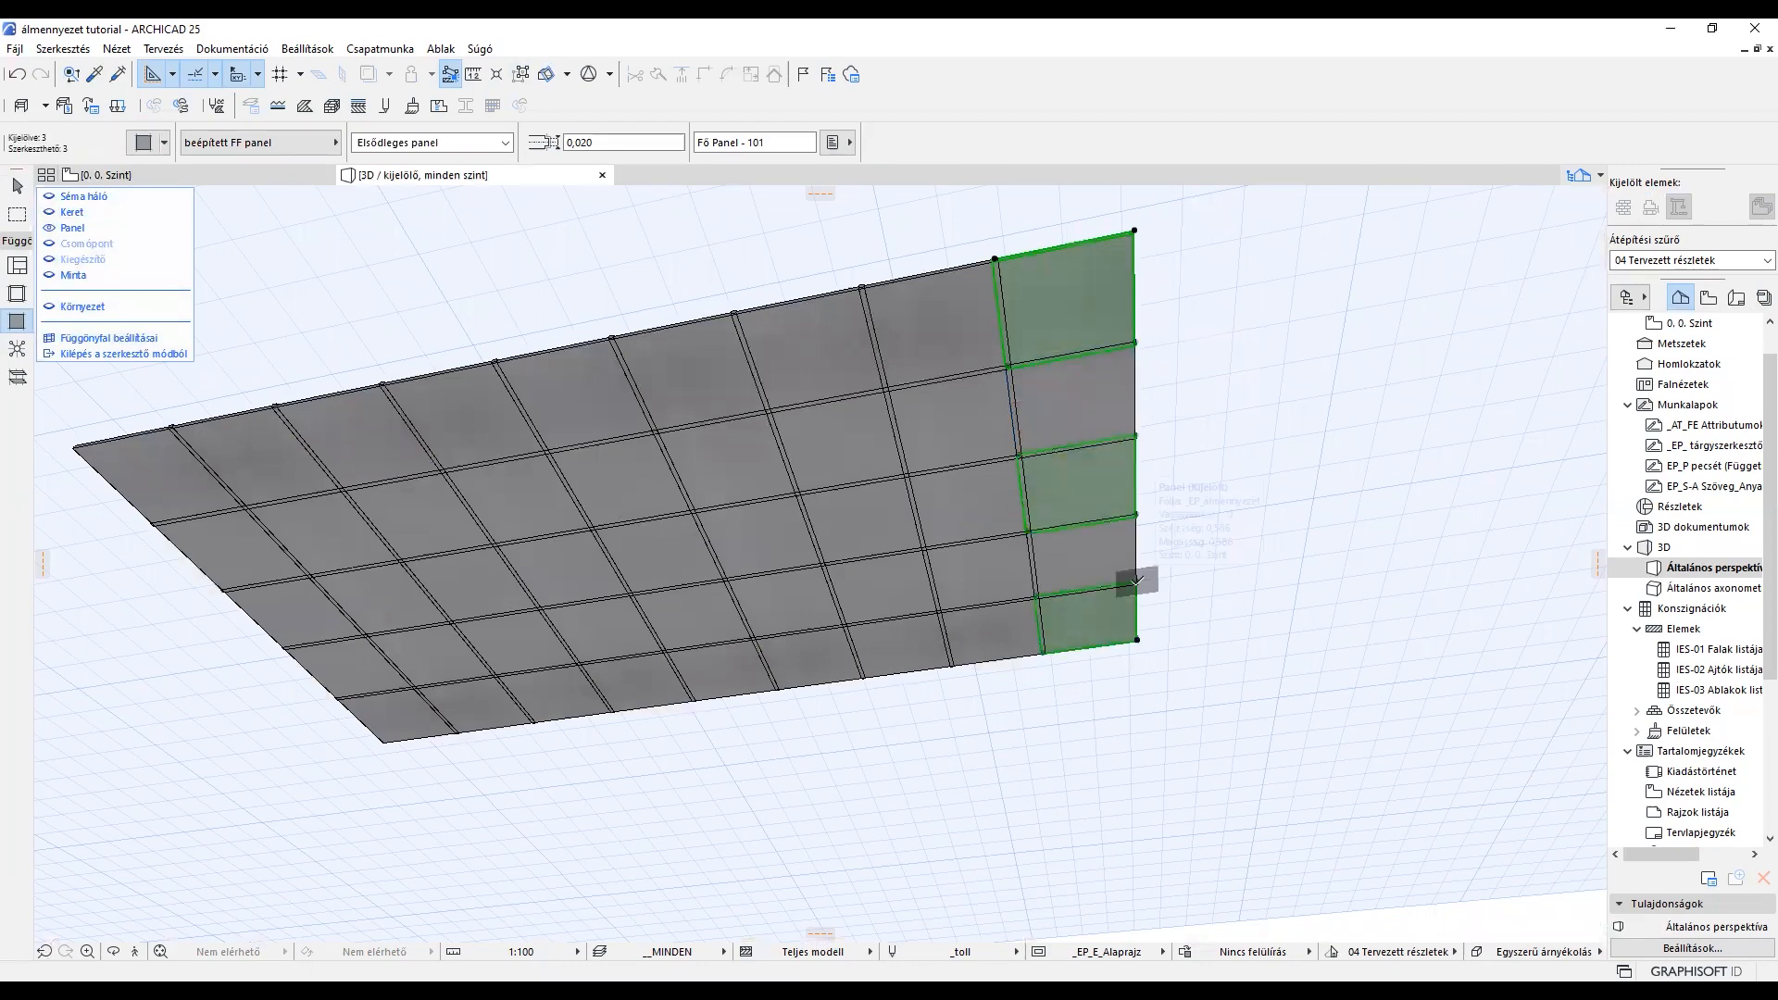
key(Delete)
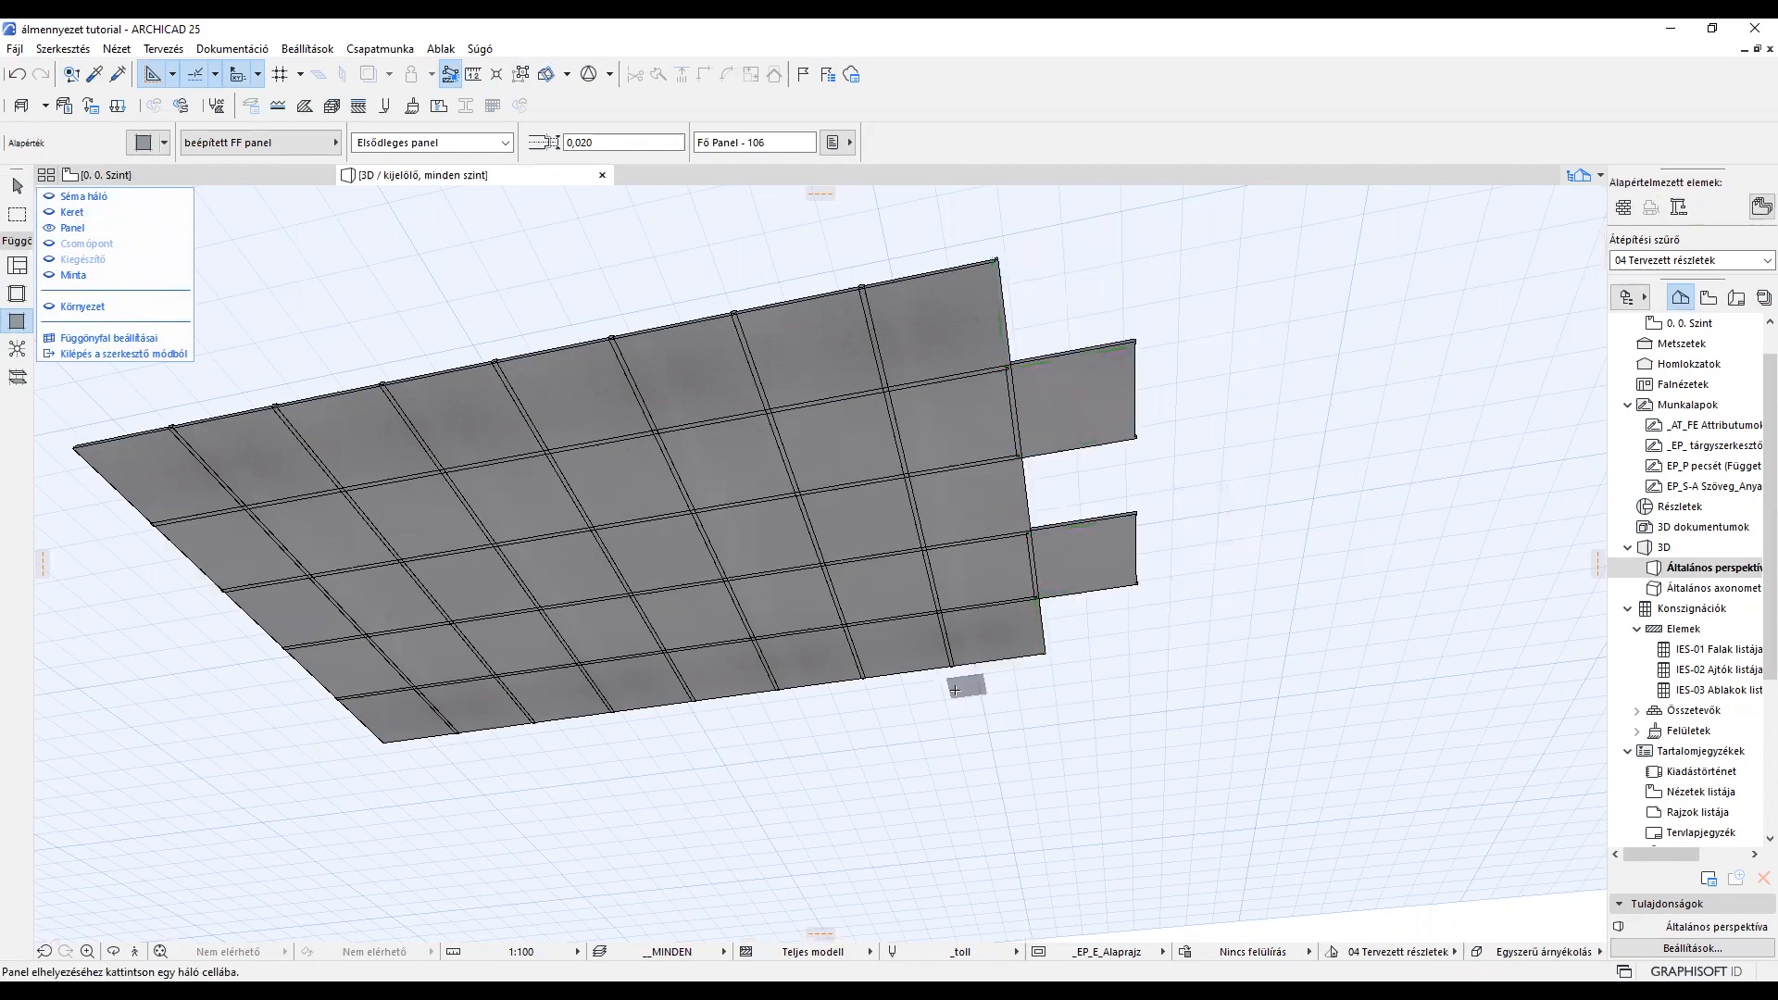
Step: Delete the twelve remaining panels at the lamp and air conditioner positions across the grid, with grouping suspended
click(989, 638)
click(908, 663)
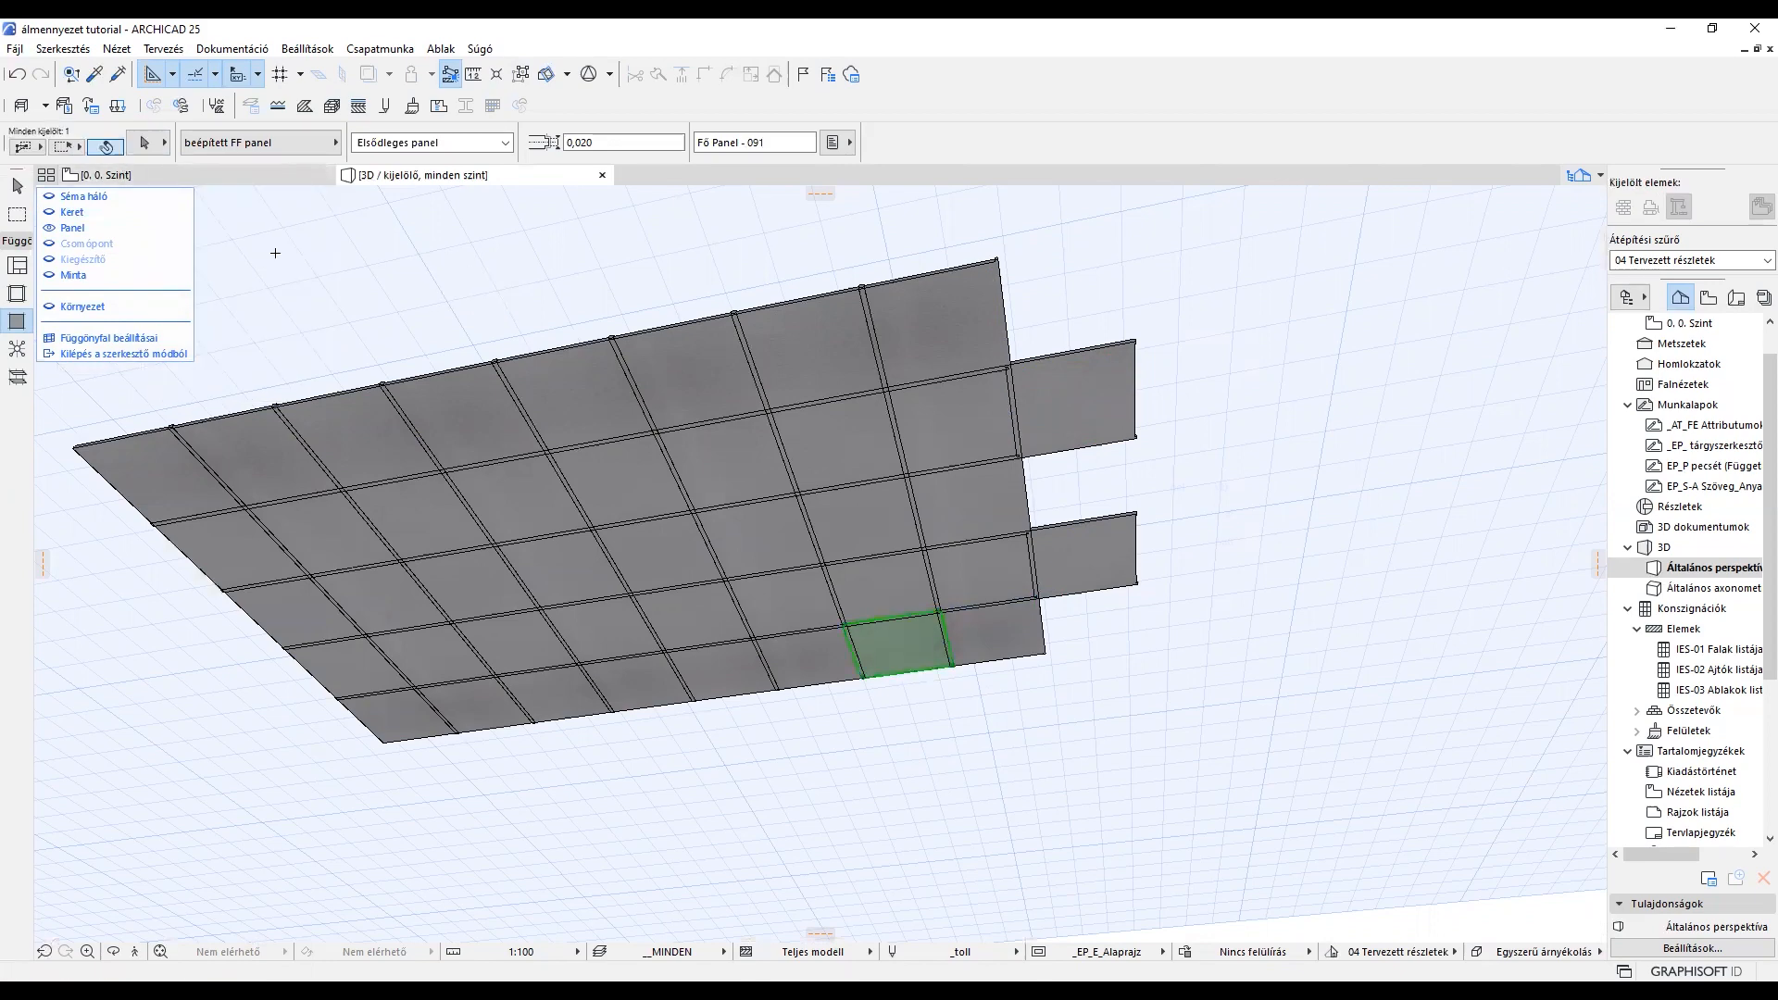
click(103, 148)
shift+click(868, 514)
shift+click(821, 371)
shift+click(578, 400)
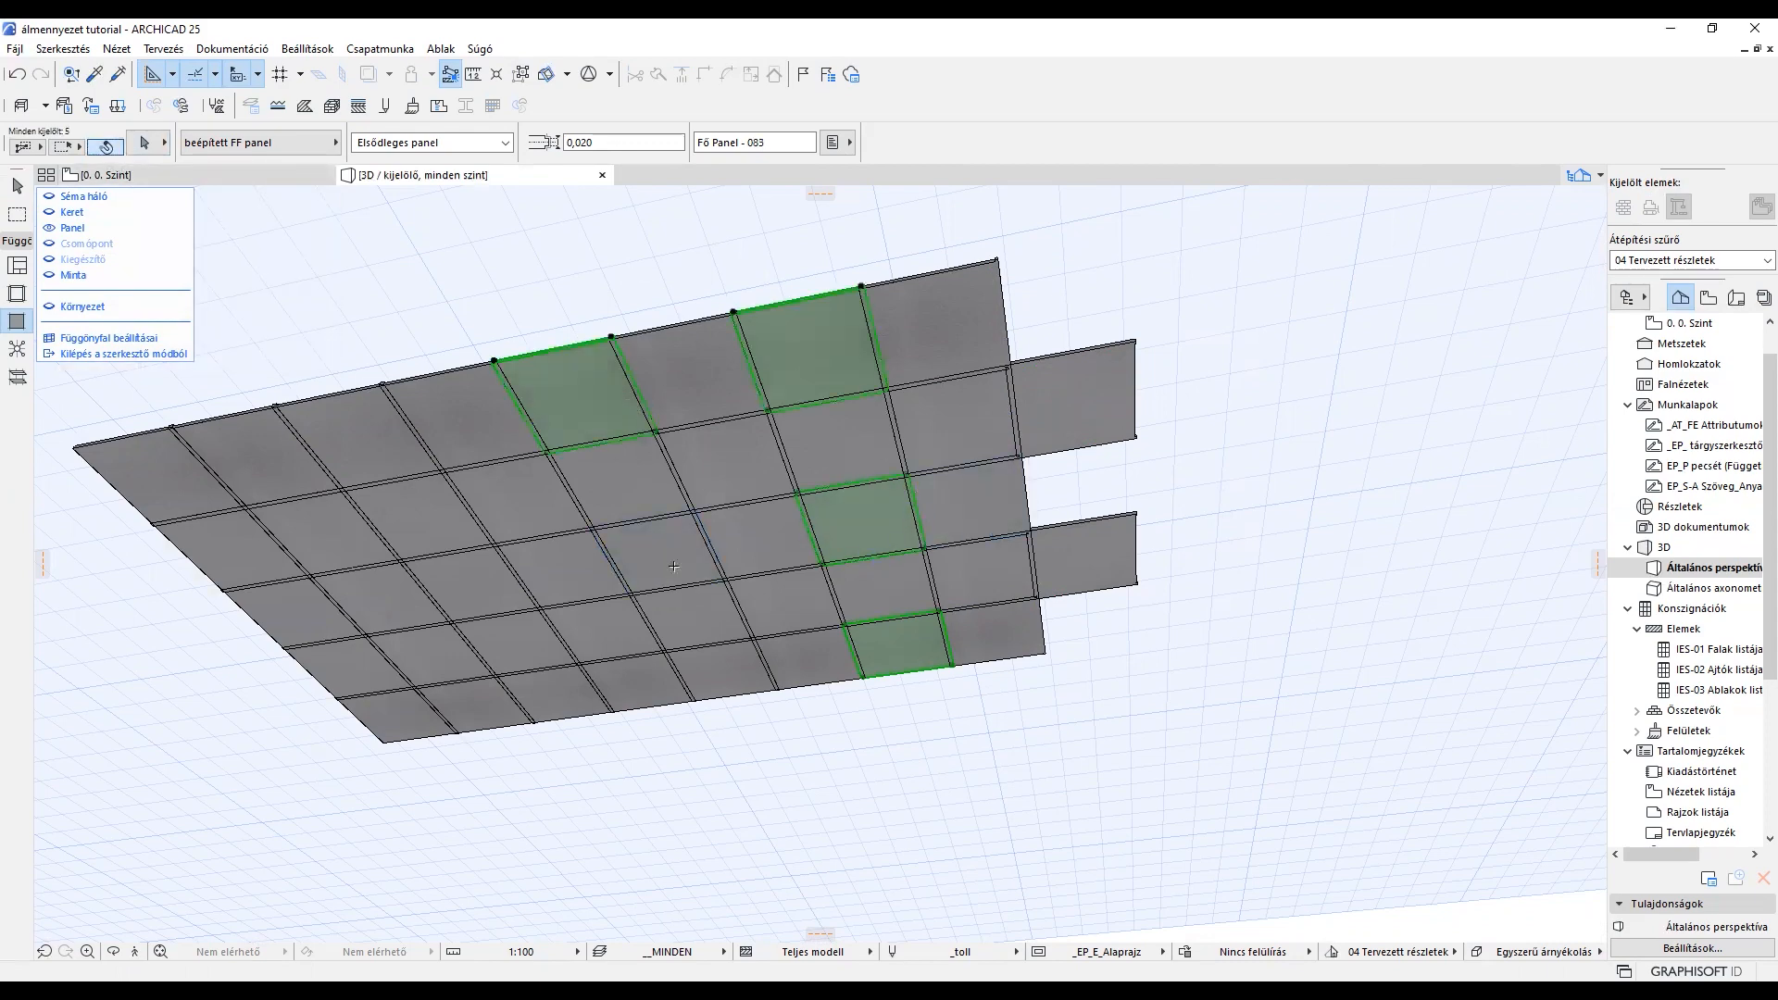
shift+click(718, 663)
shift+click(566, 706)
shift+click(470, 584)
shift+click(359, 435)
shift+click(166, 482)
shift+click(292, 617)
shift+click(385, 724)
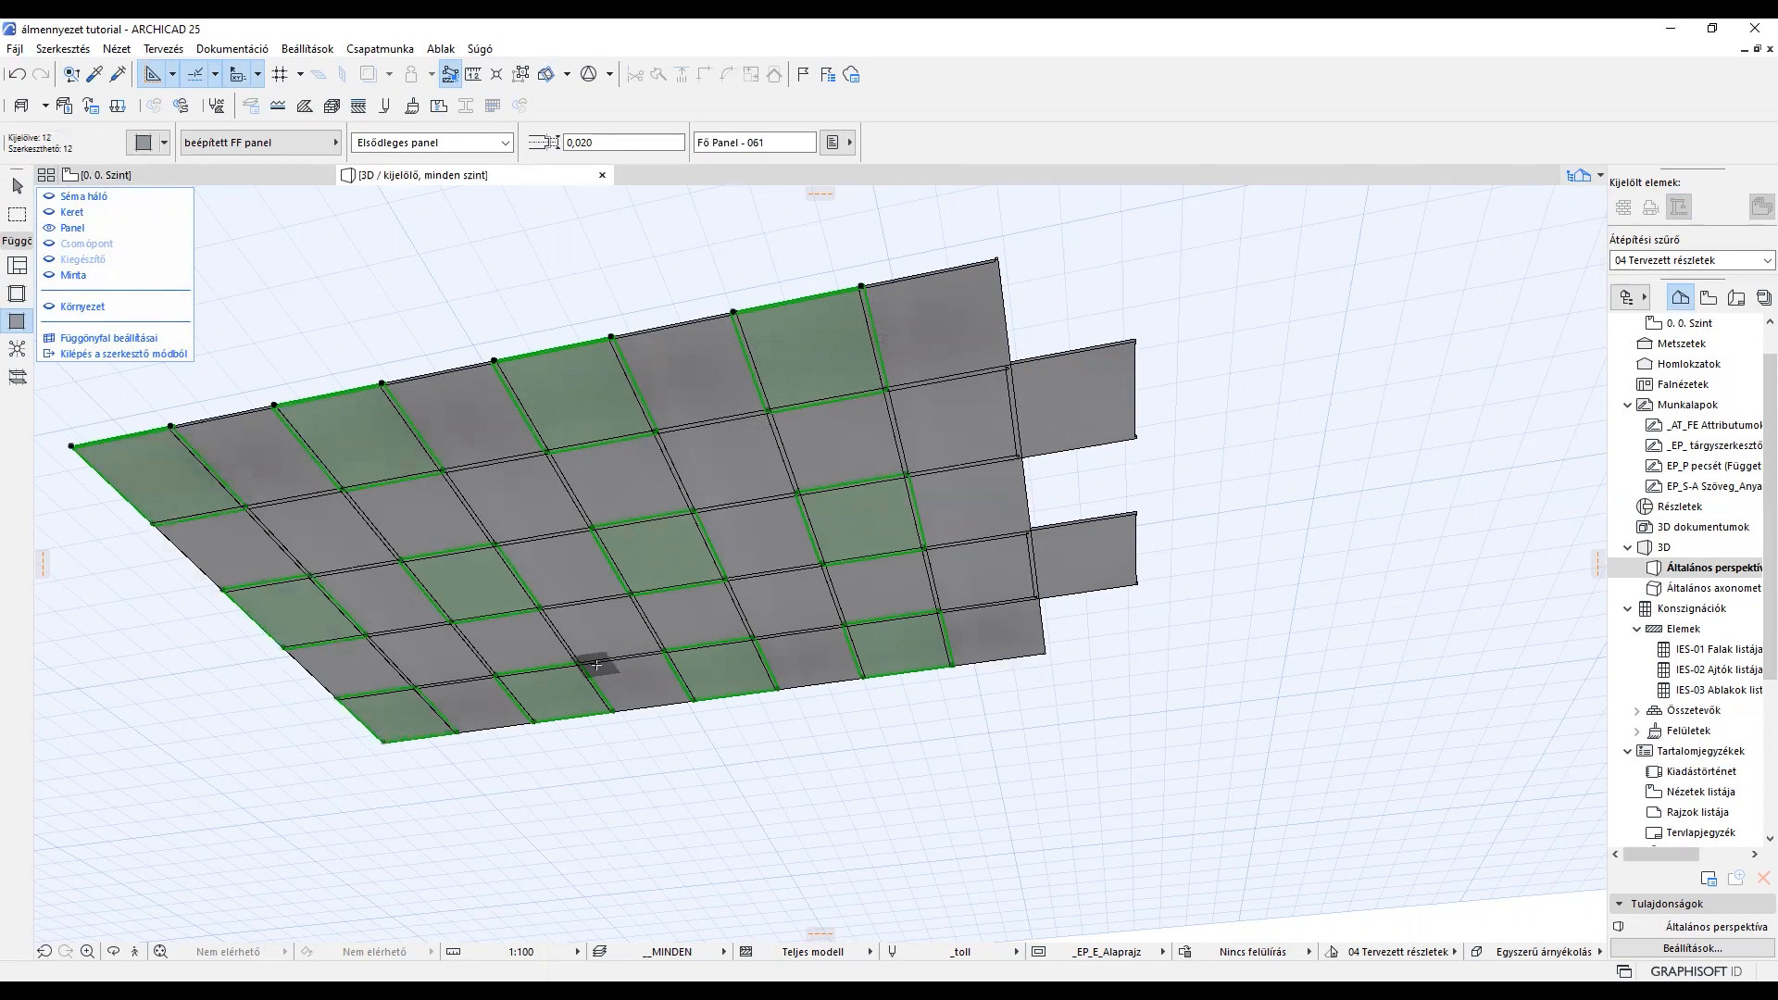
key(Delete)
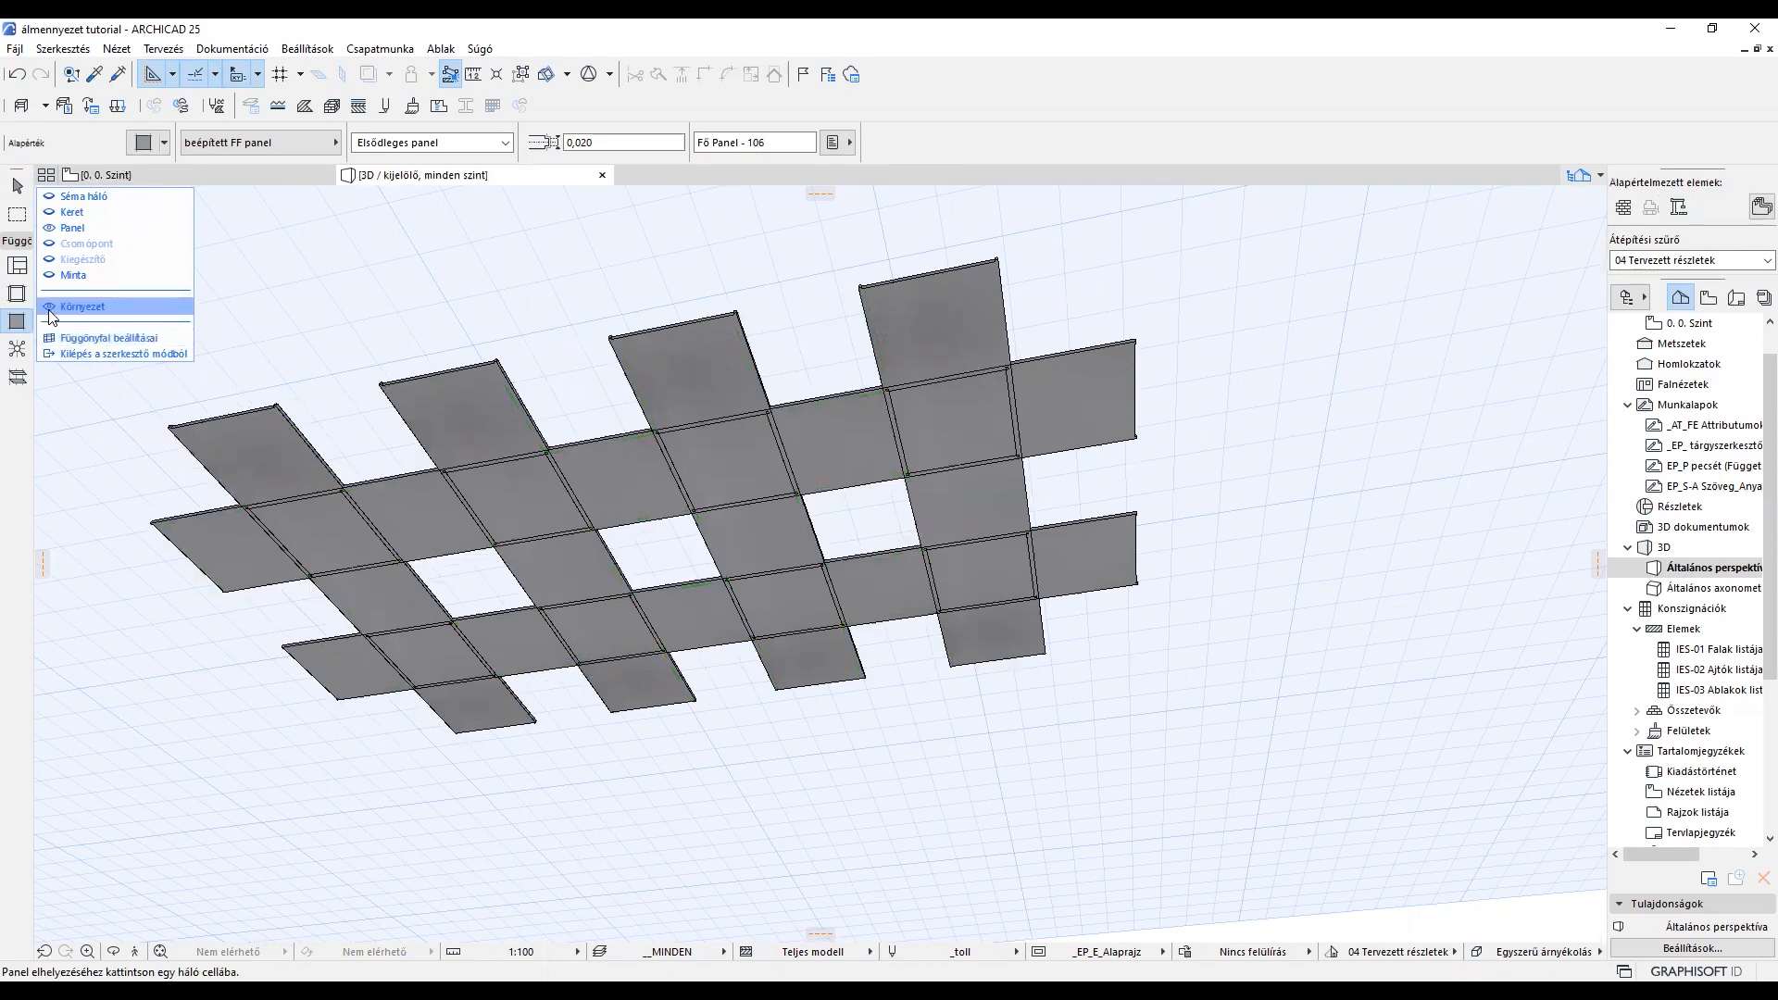
Step: Check the remaining panels with the surroundings shown and hidden, restore the surroundings and leave the curtain wall's edit mode
click(51, 315)
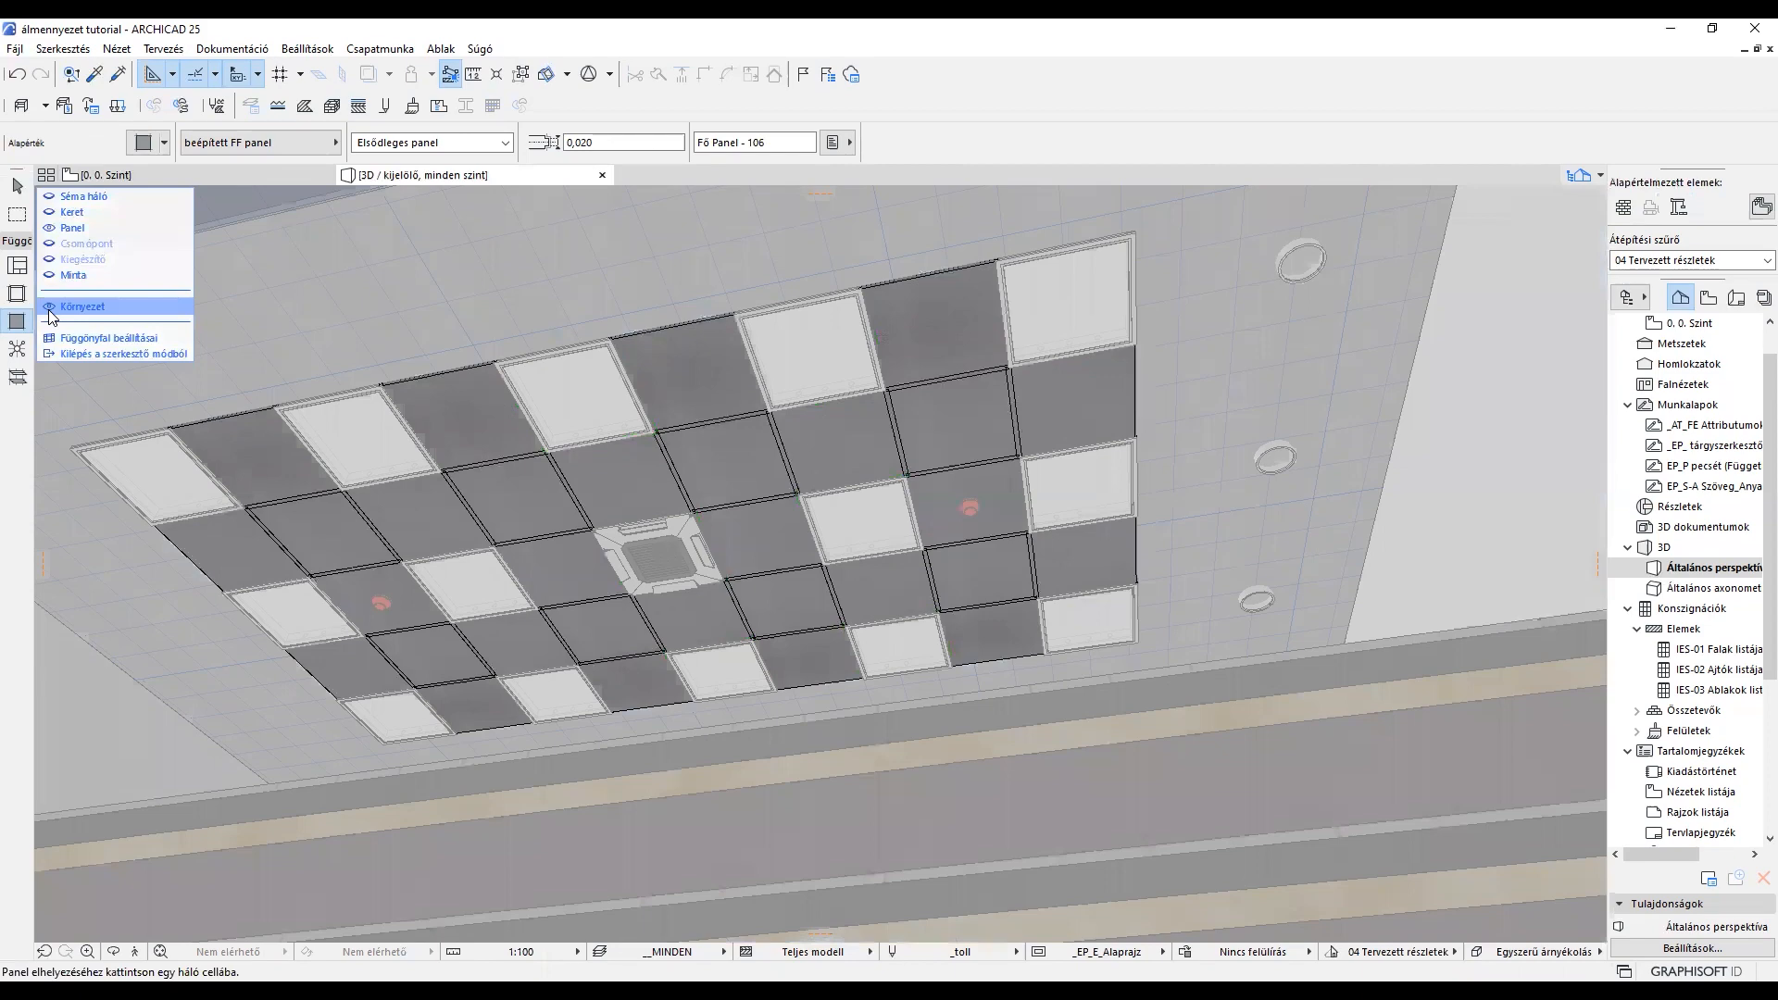
click(51, 315)
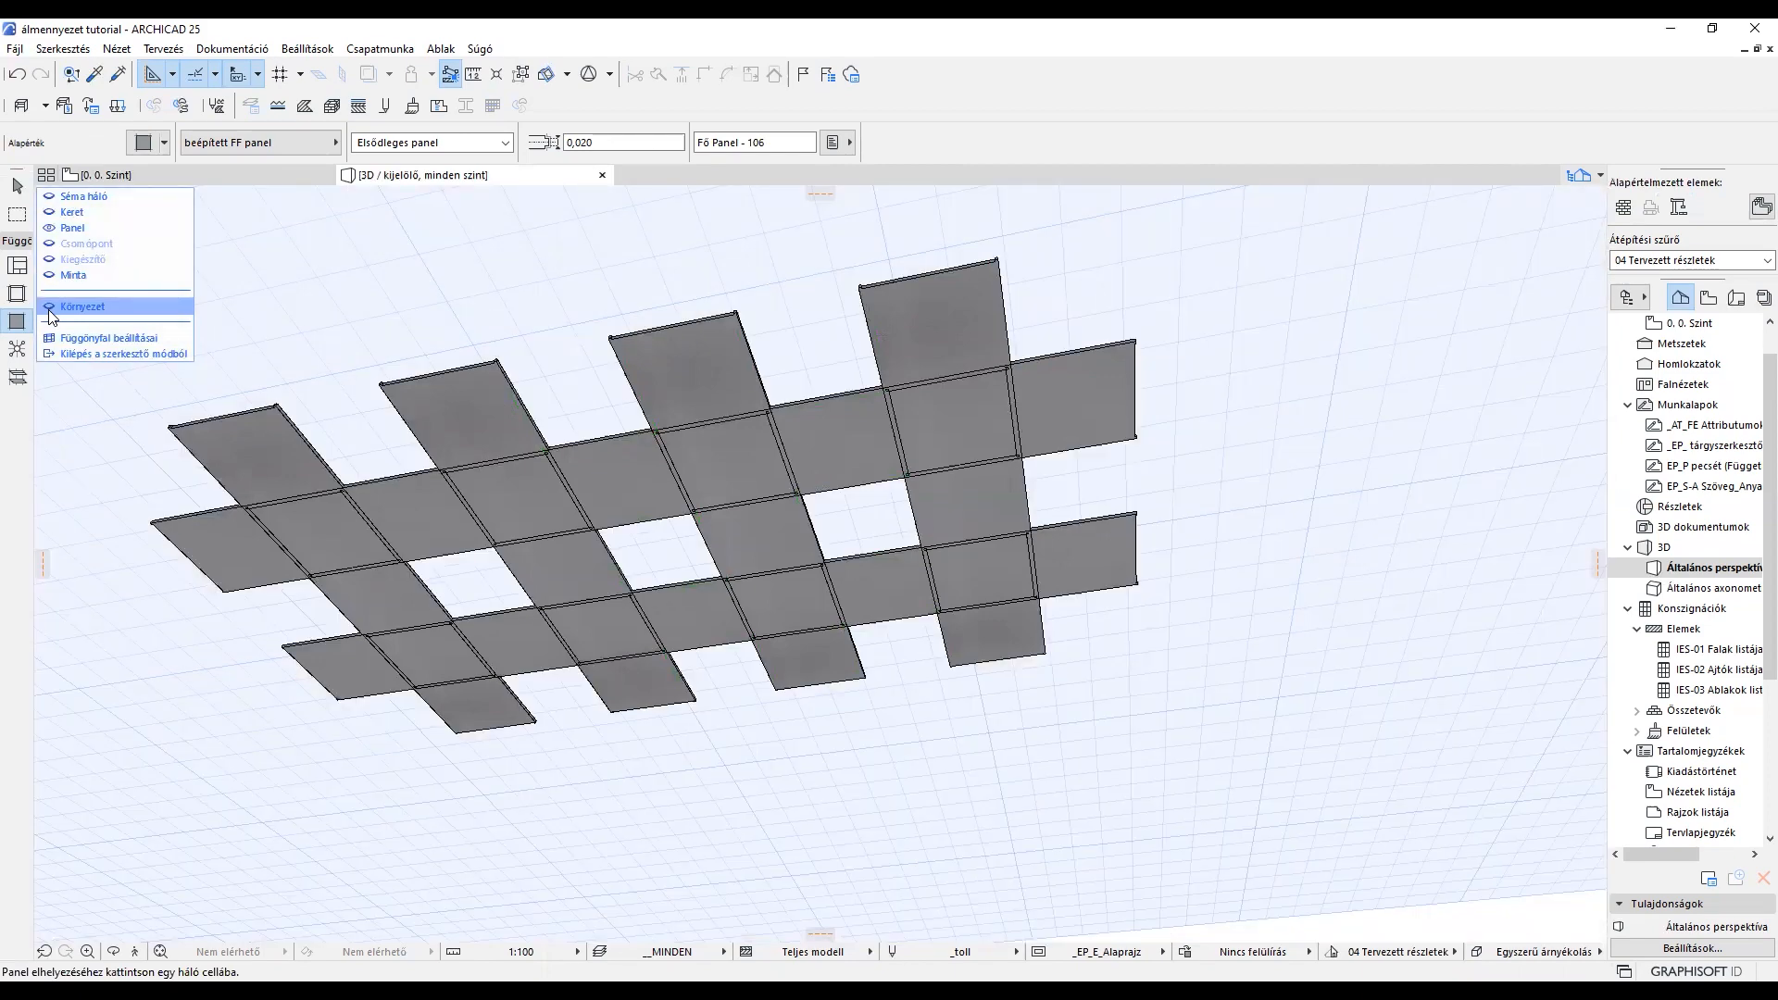
click(52, 315)
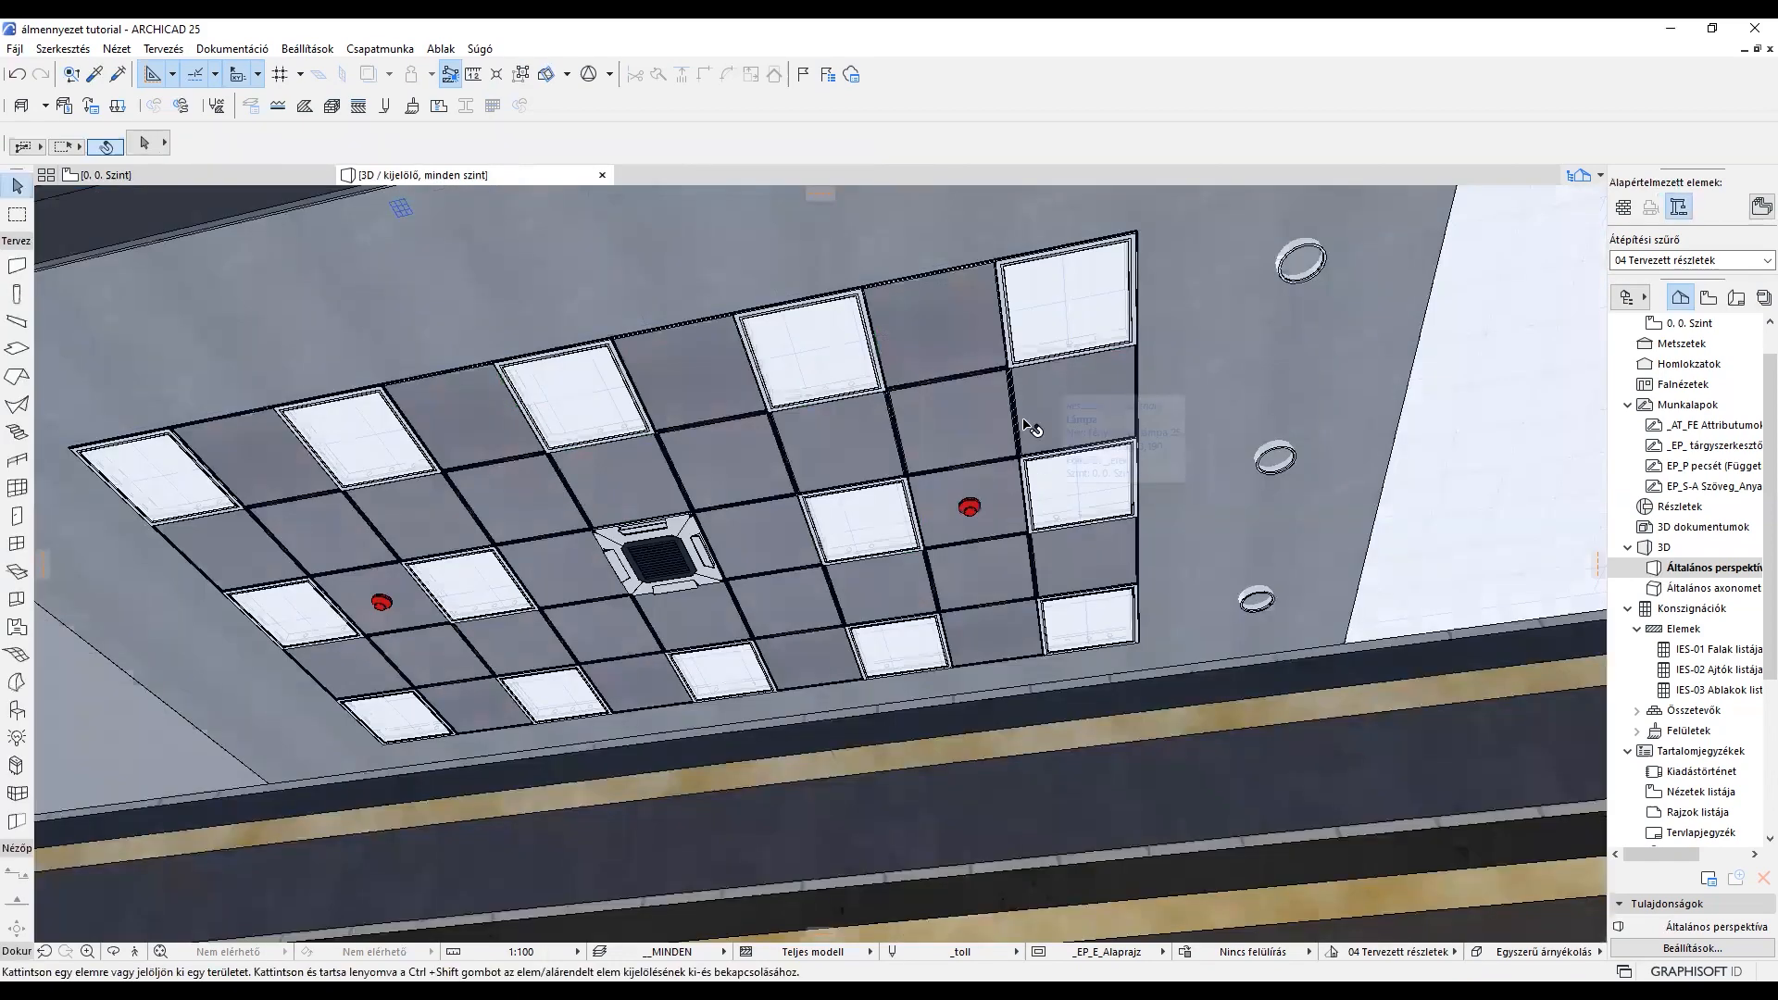
Step: Move the two yellow smoke and heat detectors vertically from the suspended grid to the underside of the slab, at elevation 4,000 m
scroll(993, 403, up, 1)
shift+middle_drag(1042, 478, 950, 609)
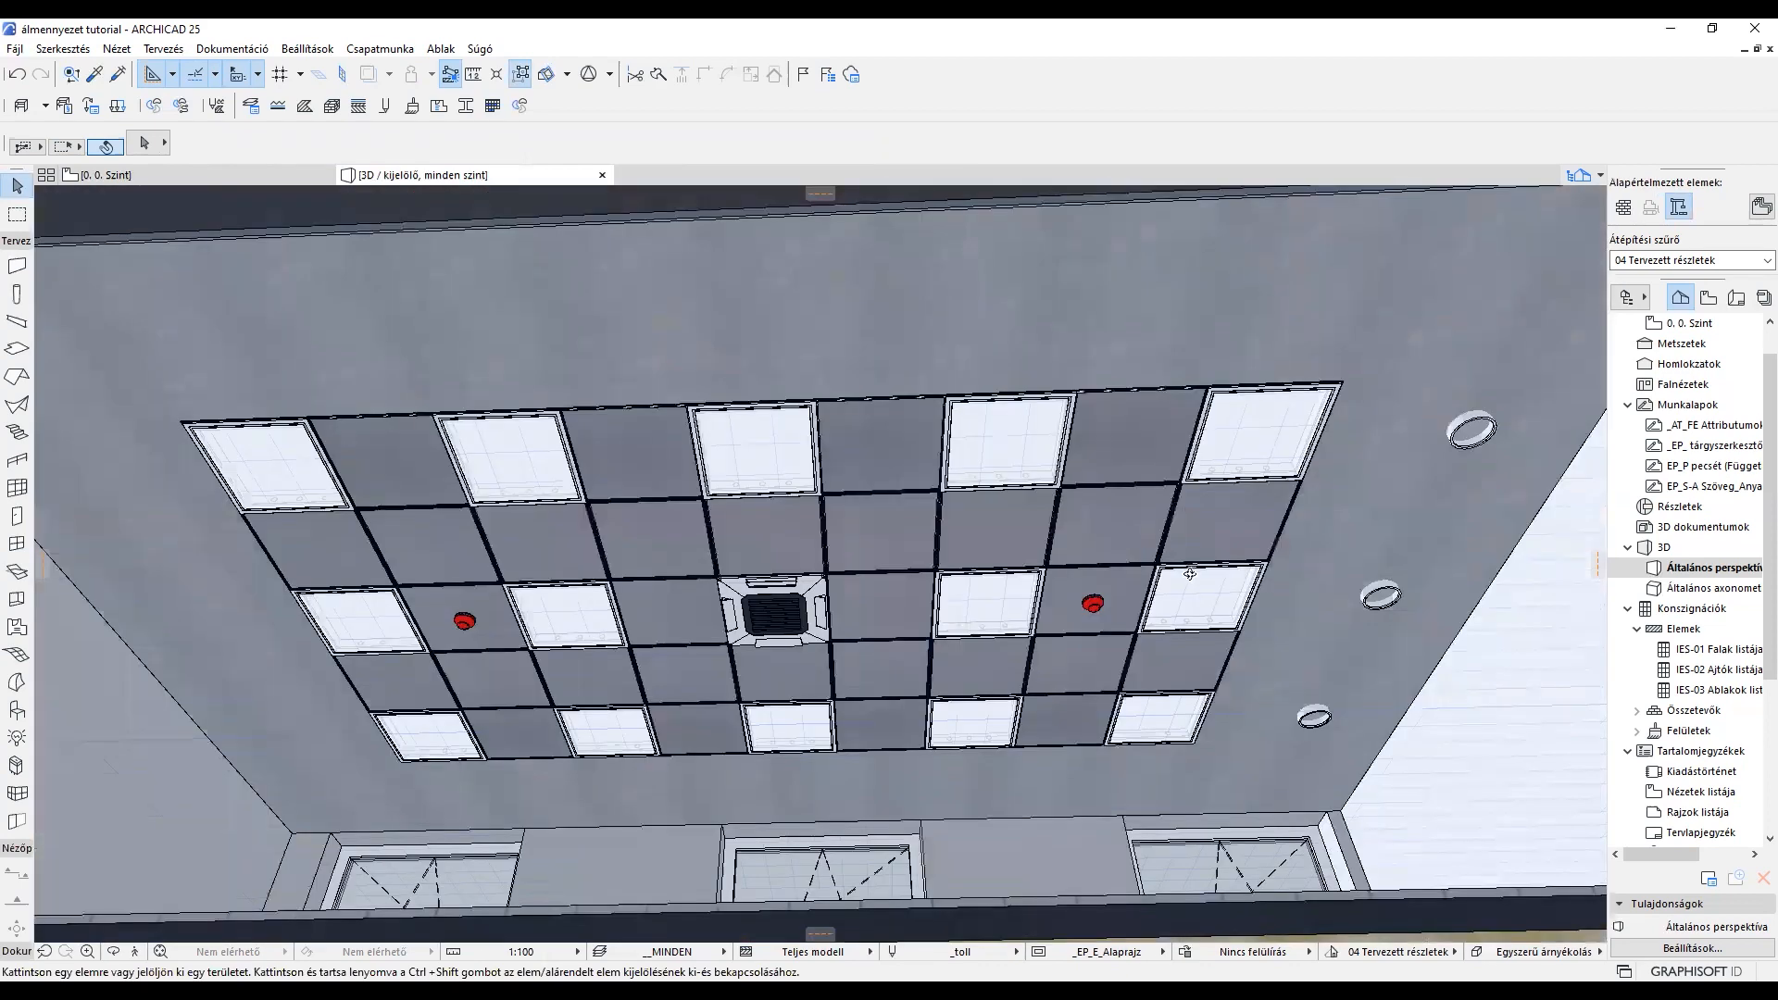
shift+middle_drag(1190, 574, 1292, 683)
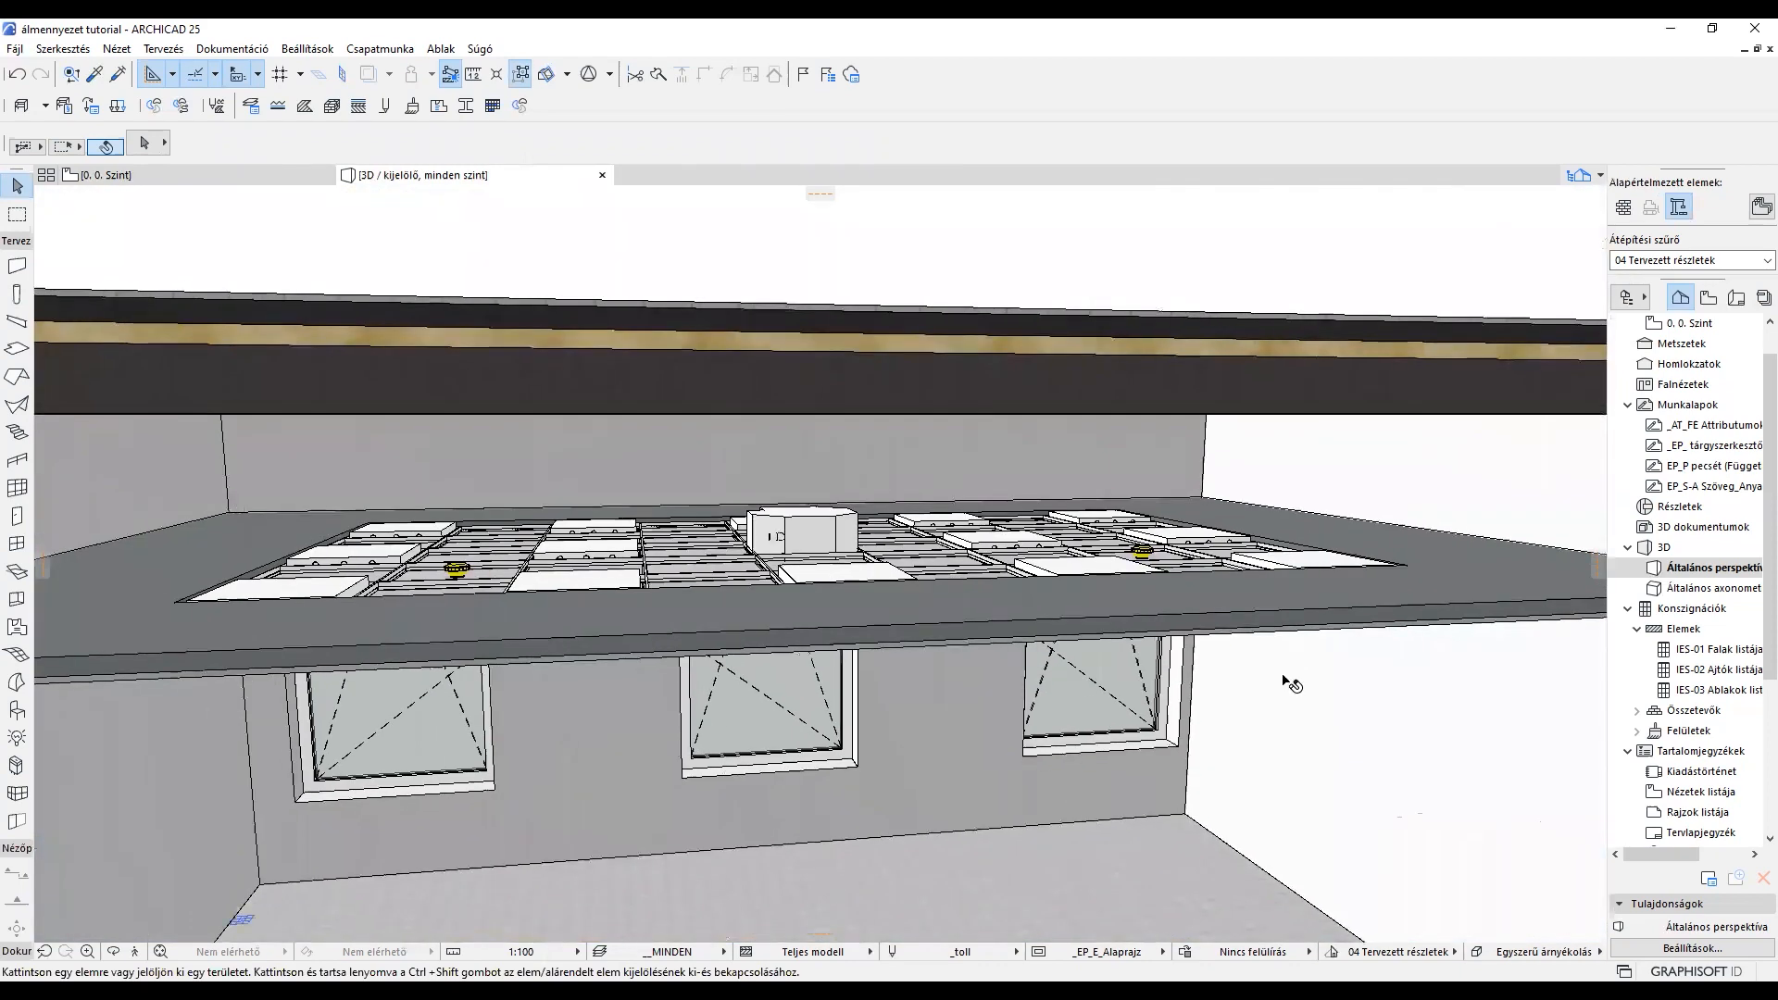
click(1145, 553)
shift+click(458, 569)
scroll(461, 567, up, 1)
shift+middle_drag(461, 568, 460, 560)
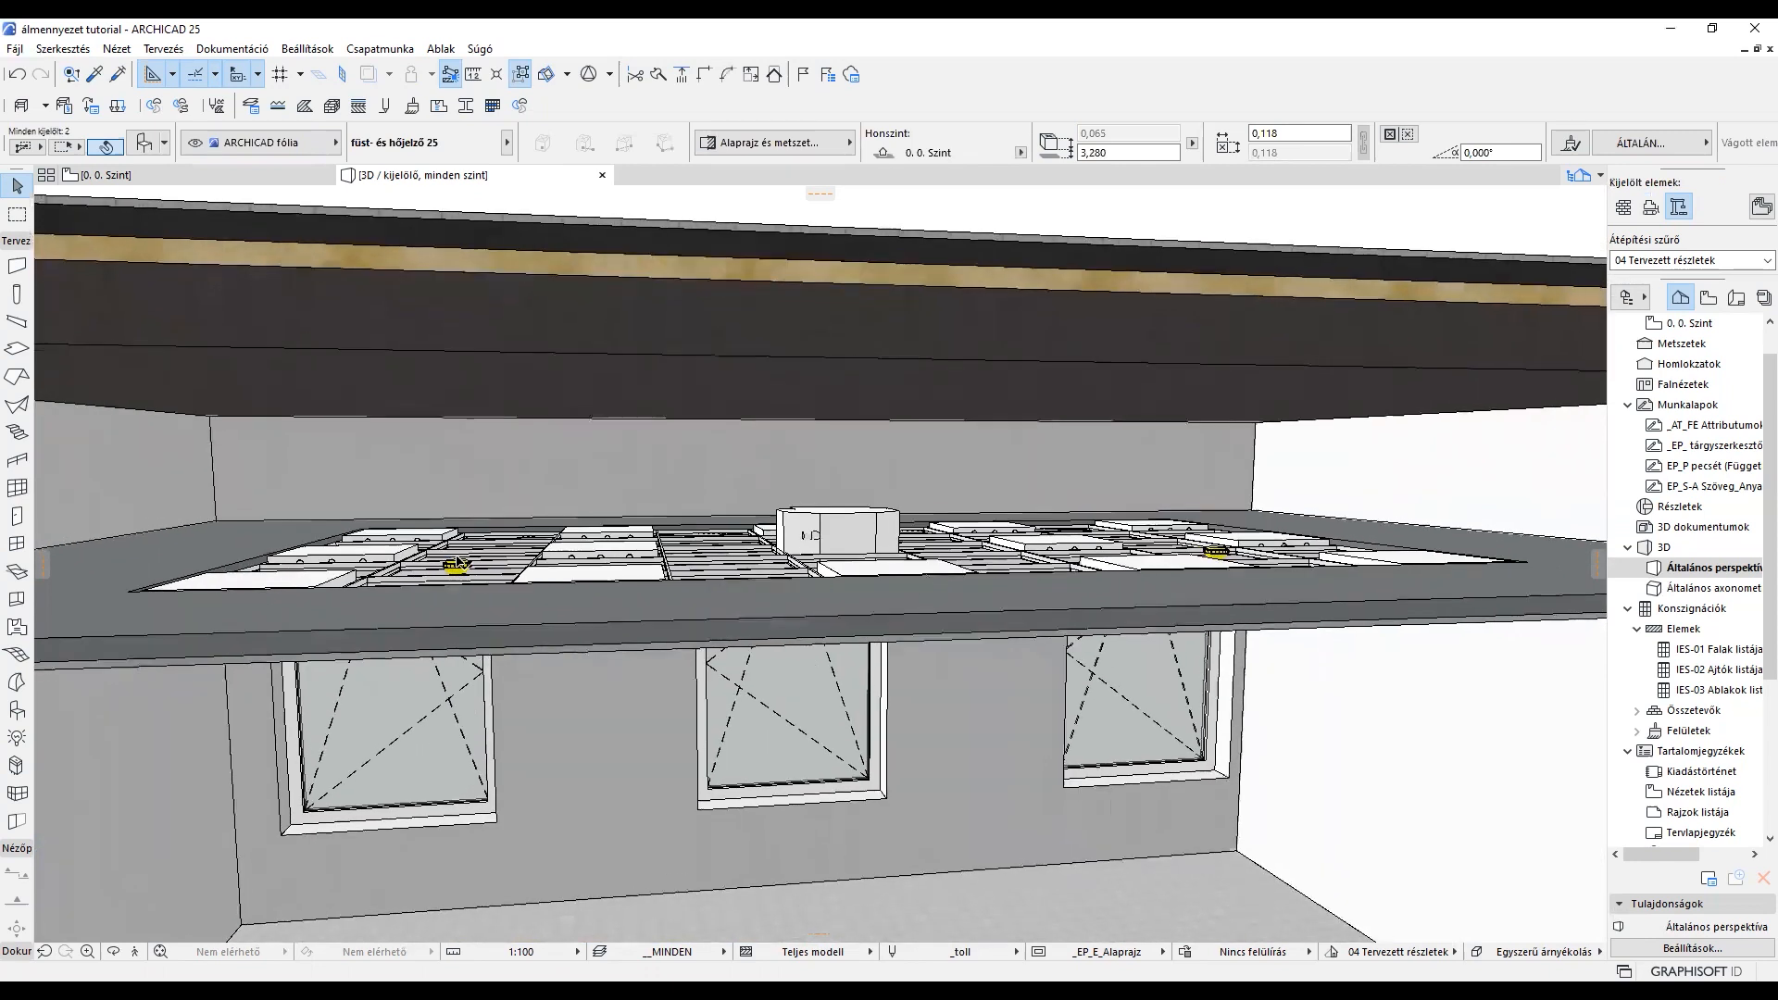
key(ctrl+d)
click(458, 559)
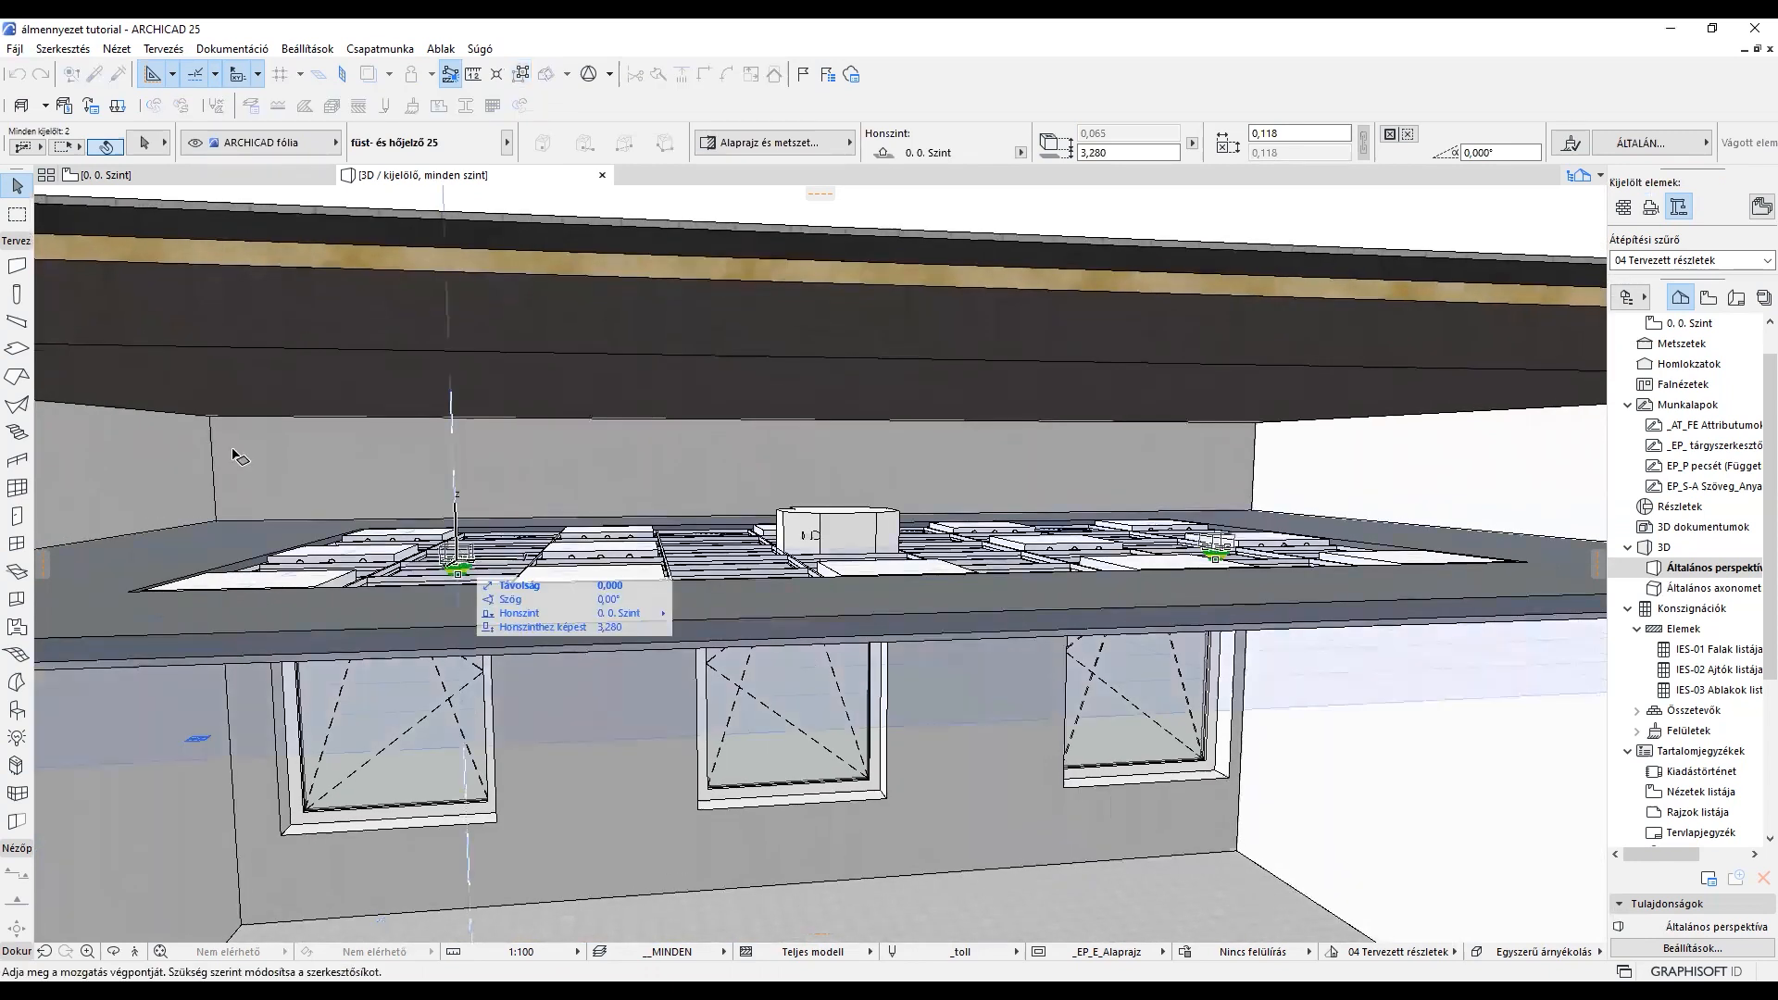
click(213, 426)
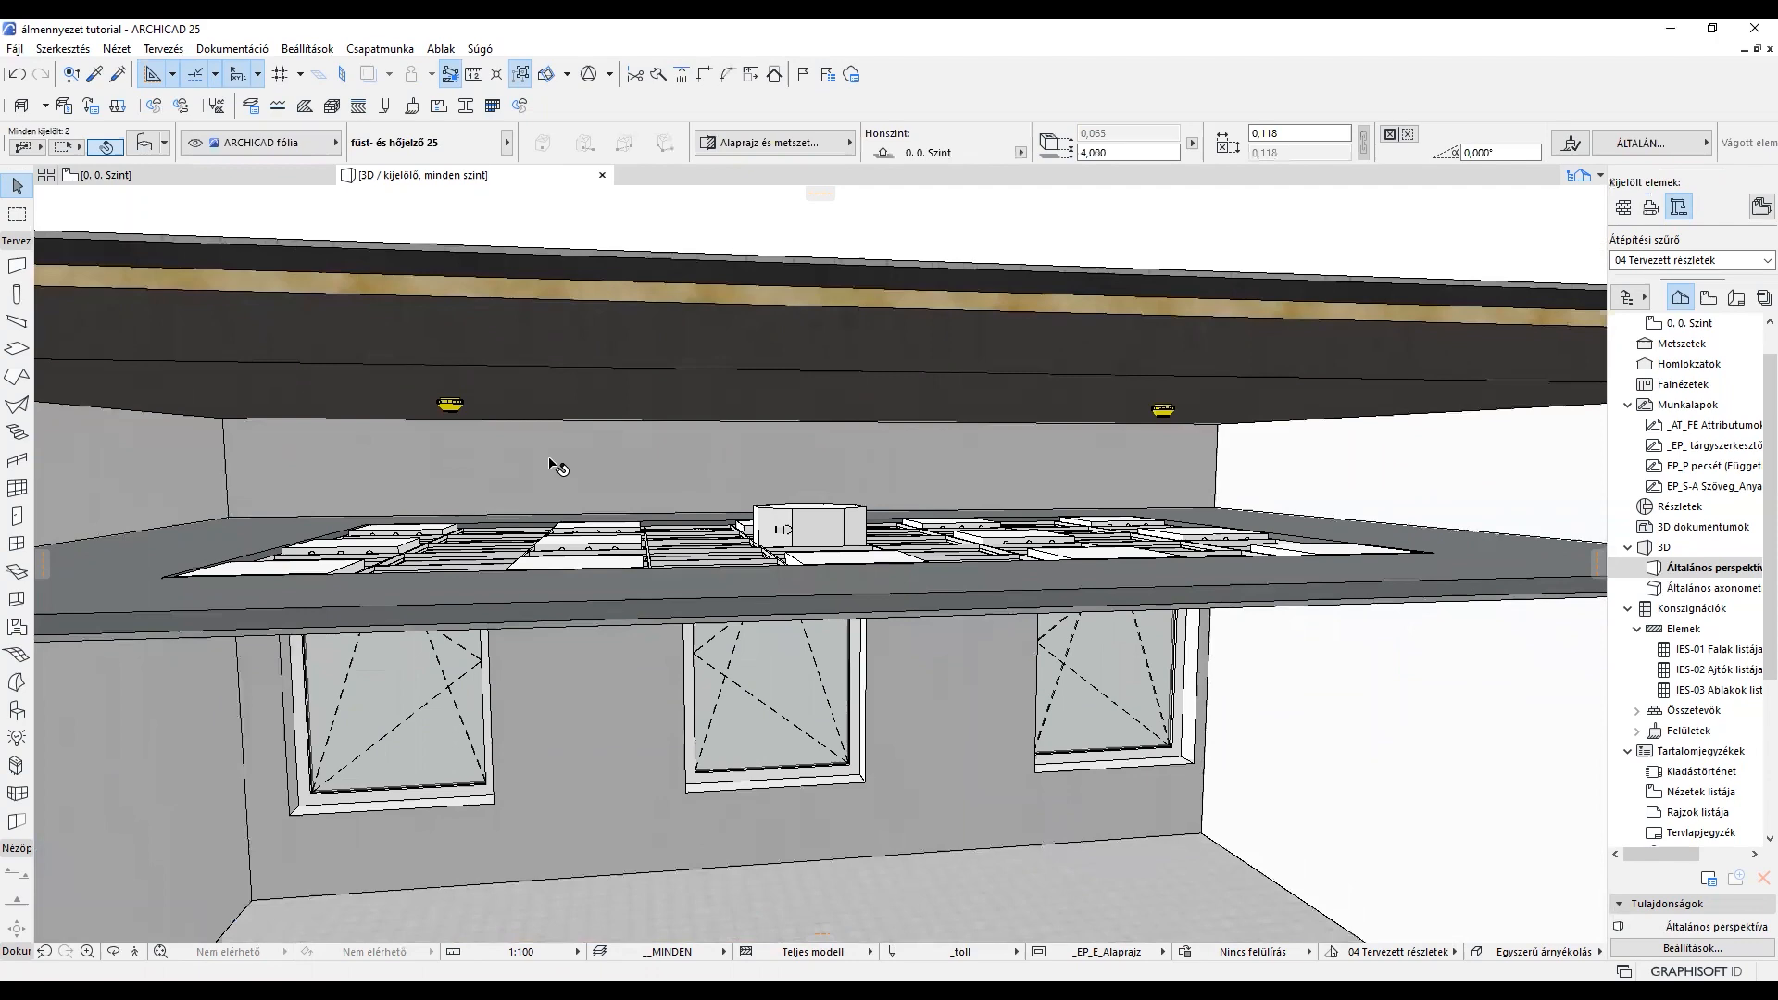
Step: Deselect the raised detectors and switch to the floor plan of level 0
key(Escape)
shift+middle_drag(667, 465, 1118, 516)
key(F2)
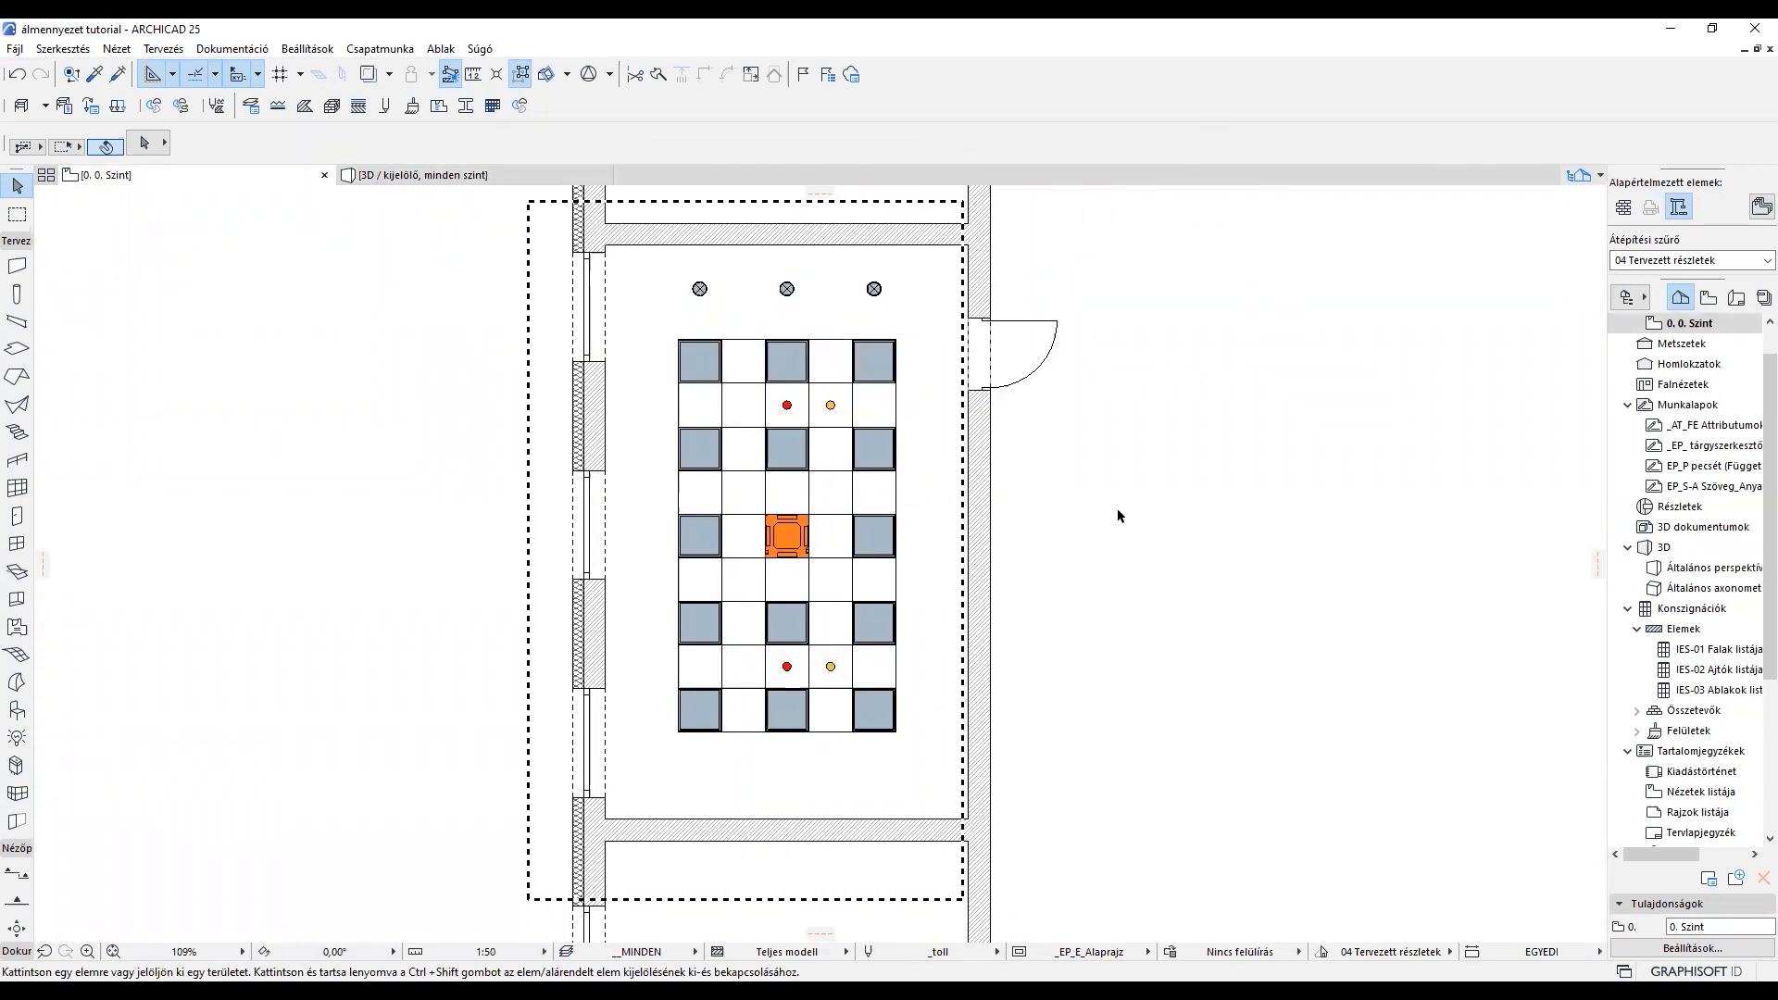